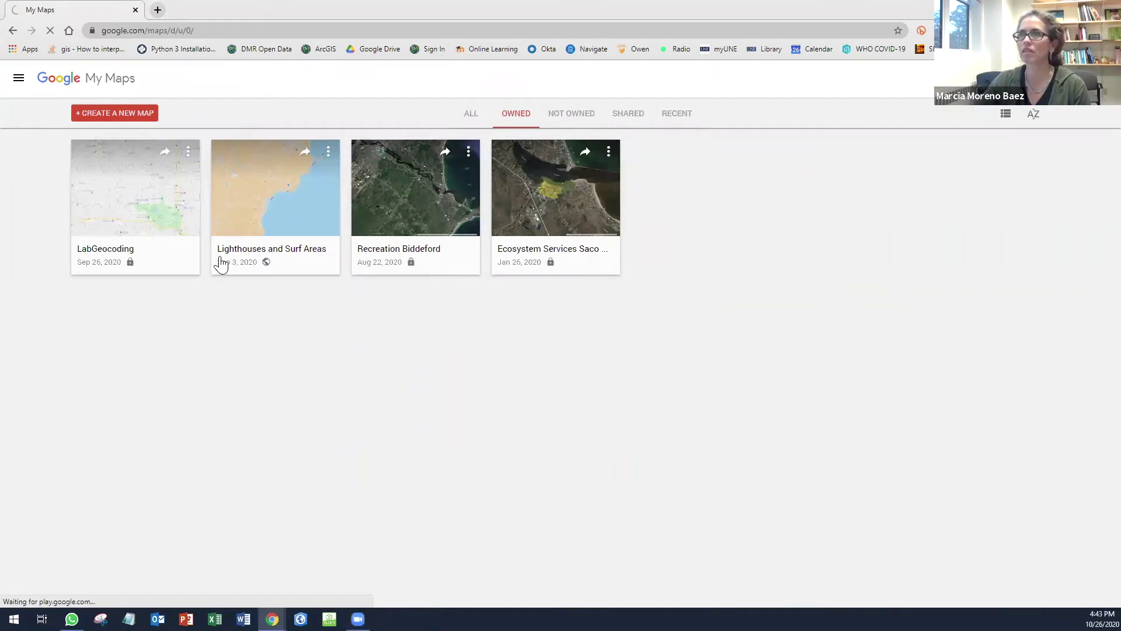
- Create a new map titled 'Tacos in Hermosillo' with description 'The best tacos in Hermosillo, Mexico.'
{"action": "left_click", "coordinate": [105, 114]}
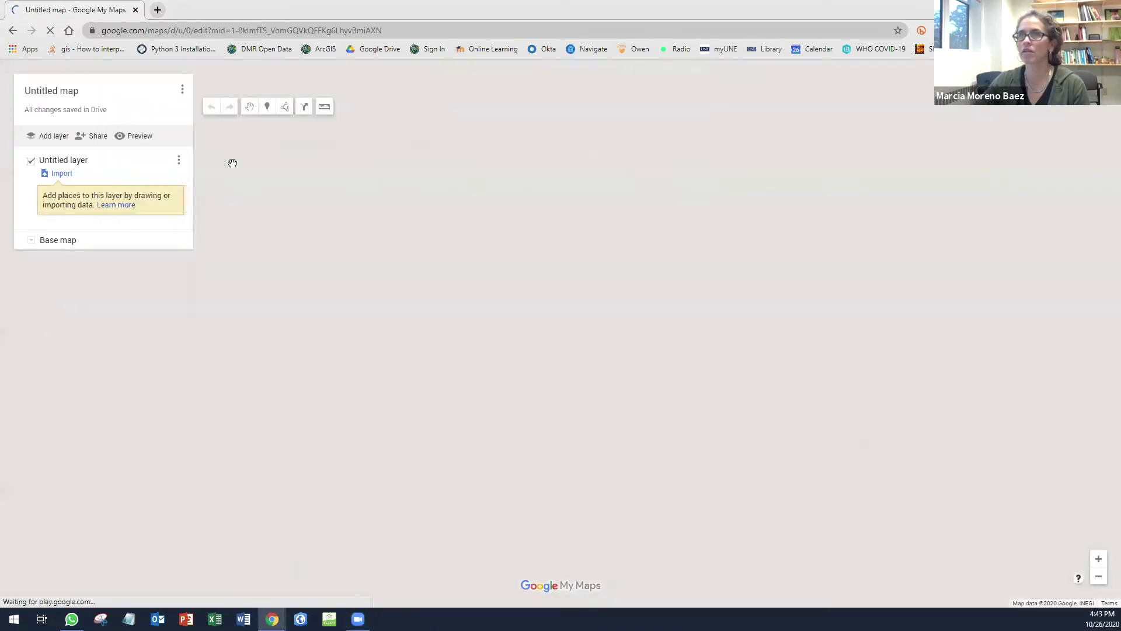
{"action": "left_click", "coordinate": [69, 103]}
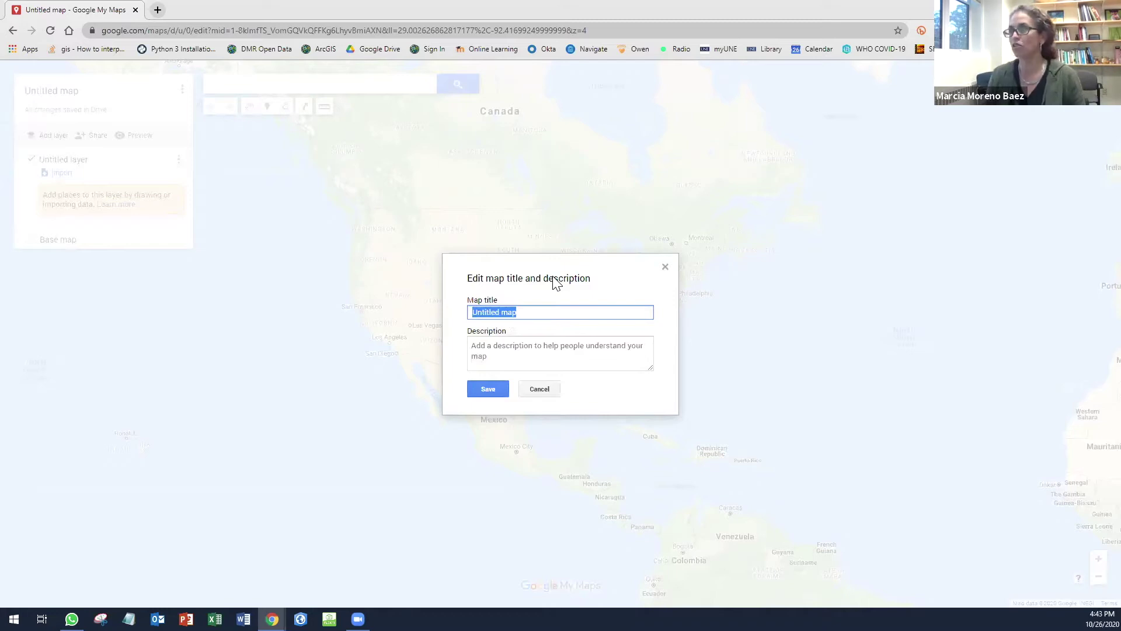
{"action": "type", "text": "T"}
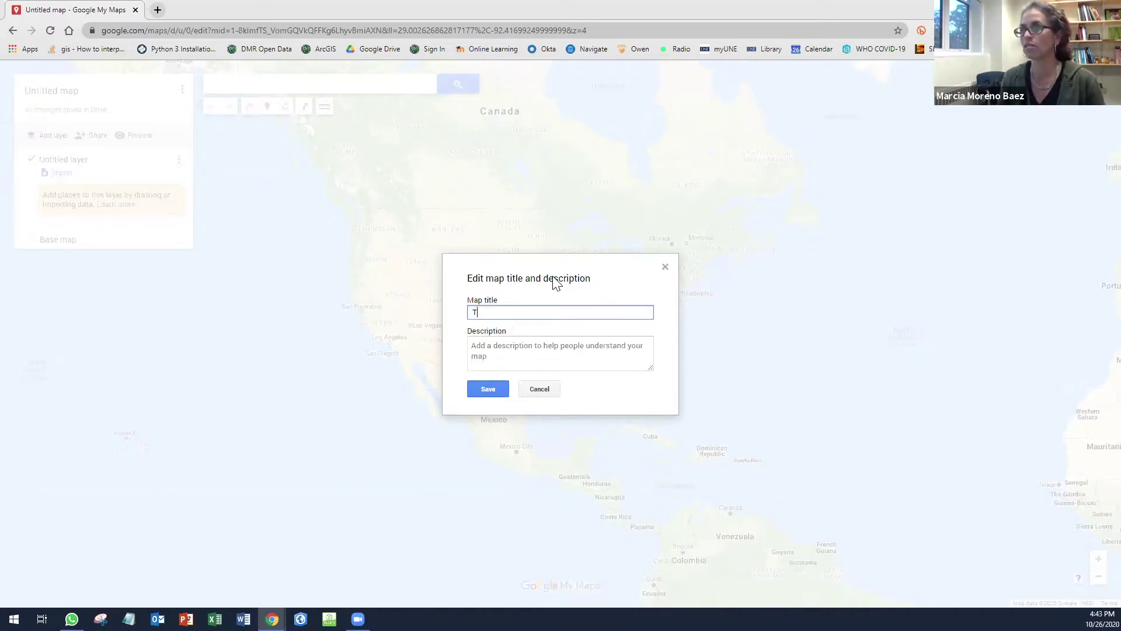
{"action": "type", "text": "acos in Hermosillo"}
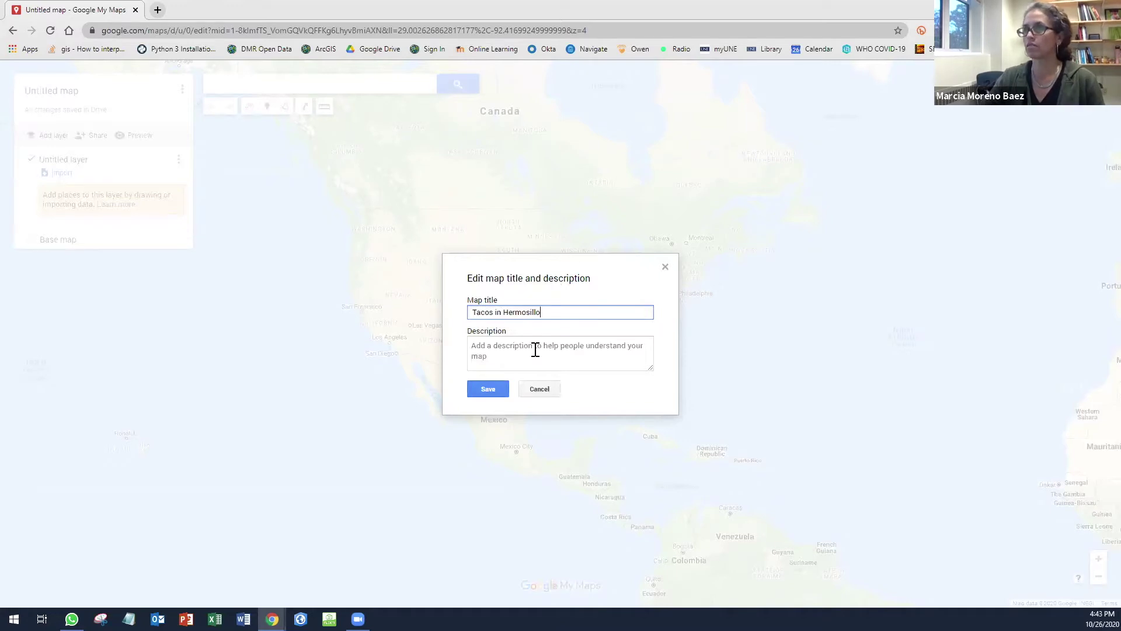
{"action": "left_click", "coordinate": [535, 350]}
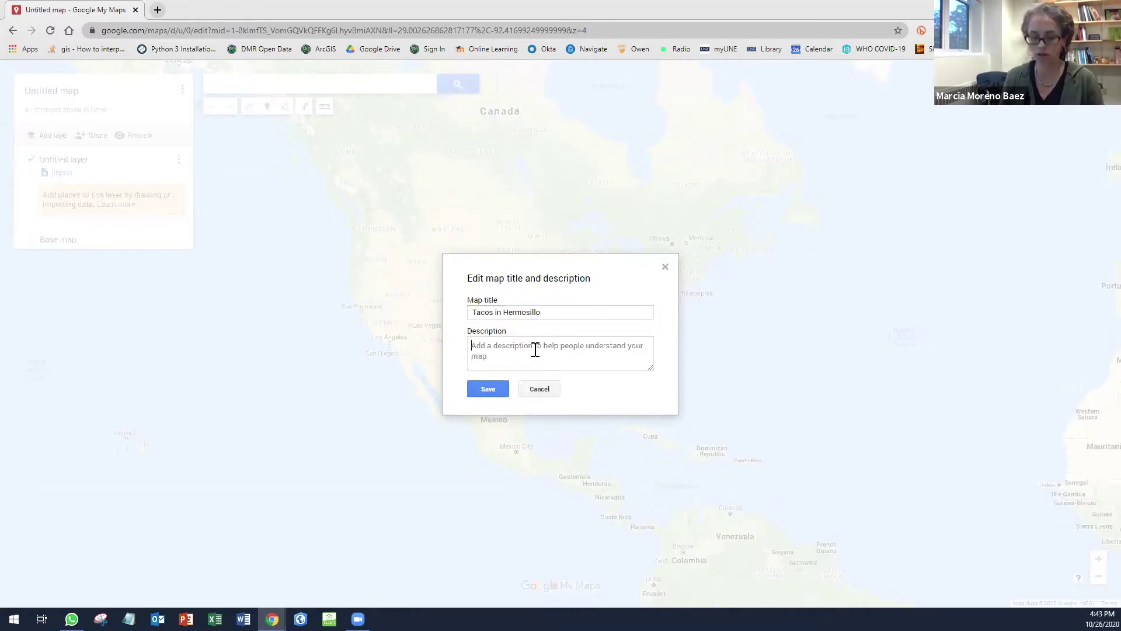
{"action": "type", "text": "The best tacos in Hermosillo!"}
{"action": "type", "text": "exico."}
{"action": "left_click", "coordinate": [488, 389]}
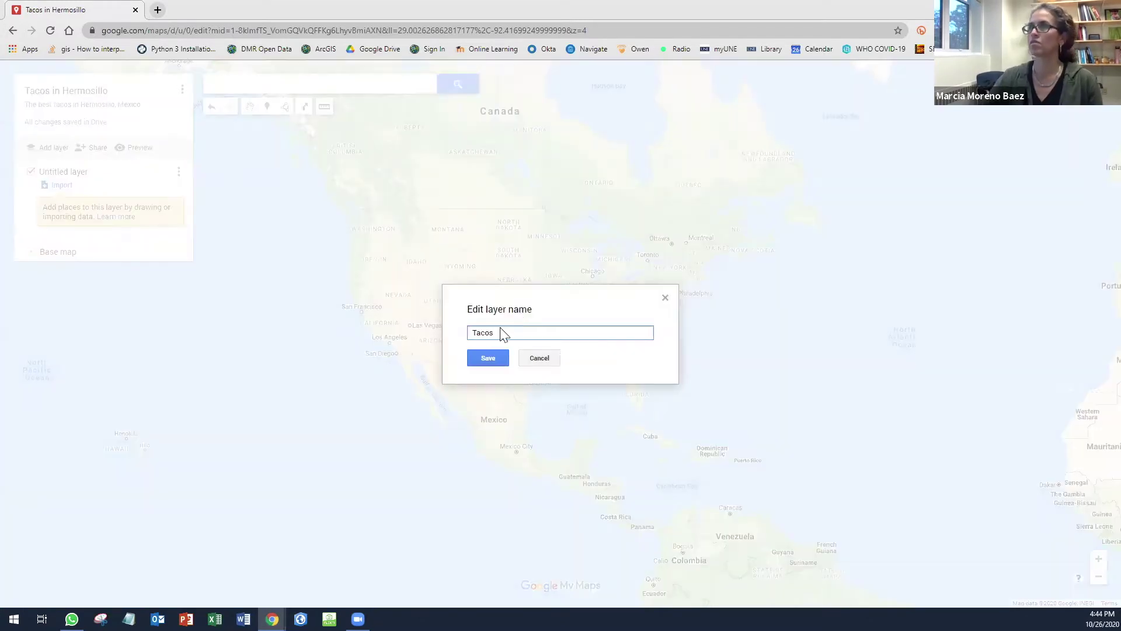
- Save the layer name Tacos and zoom the map in on Hermosillo
{"action": "left_click", "coordinate": [488, 357]}
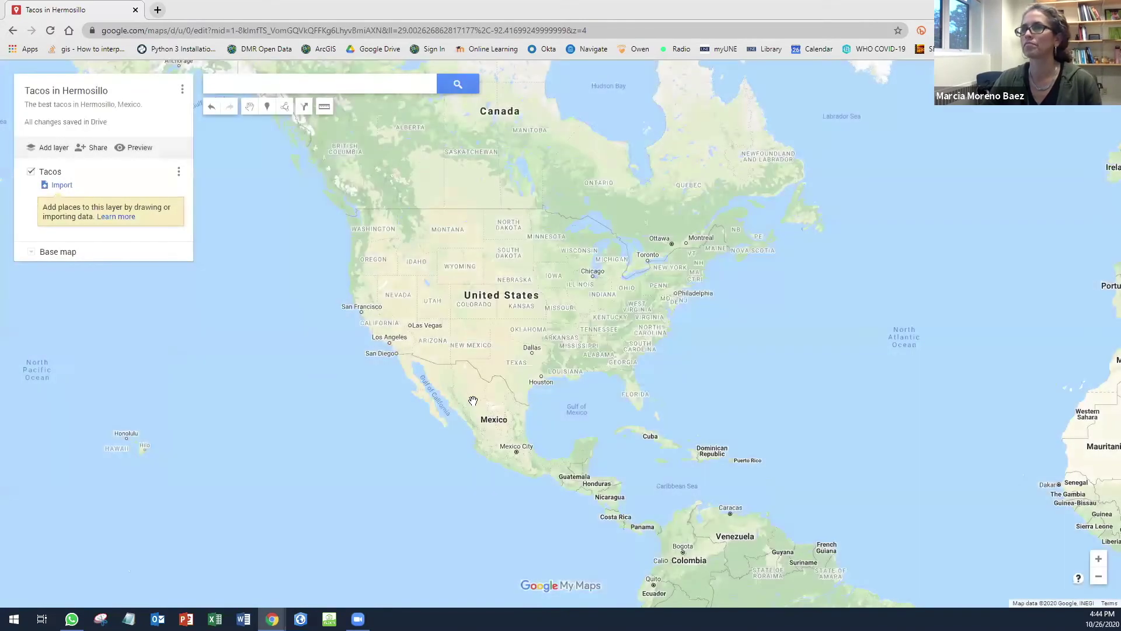
{"action": "scroll", "coordinate": [455, 369], "scroll_direction": "up", "scroll_amount": 1}
{"action": "scroll", "coordinate": [455, 369], "scroll_direction": "up", "scroll_amount": 3}
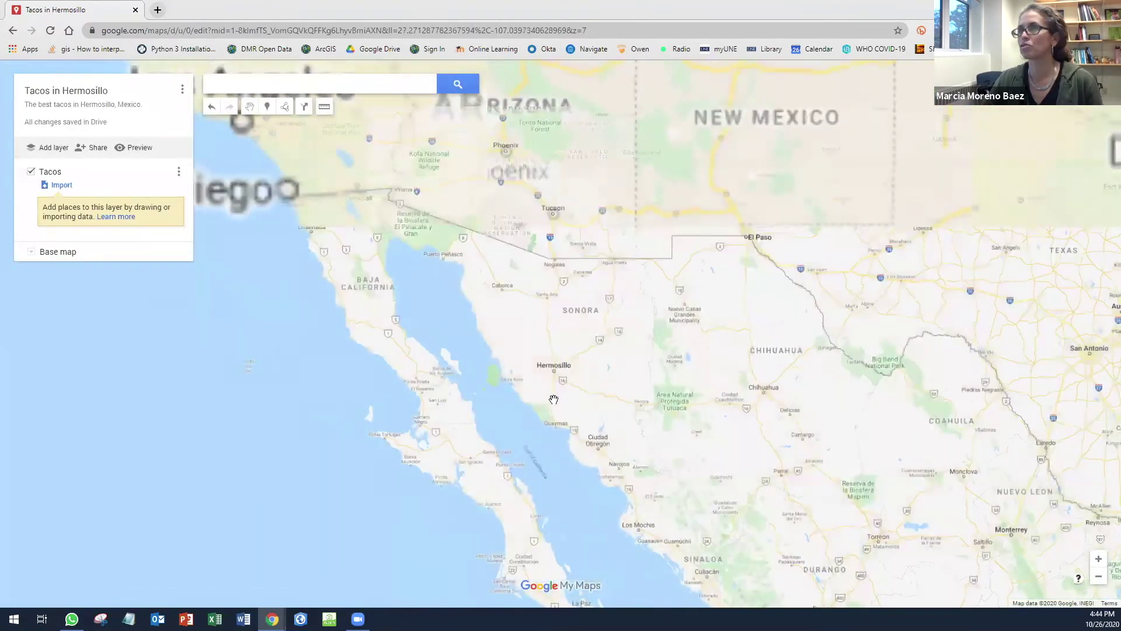
{"action": "scroll", "coordinate": [549, 357], "scroll_direction": "up", "scroll_amount": 3}
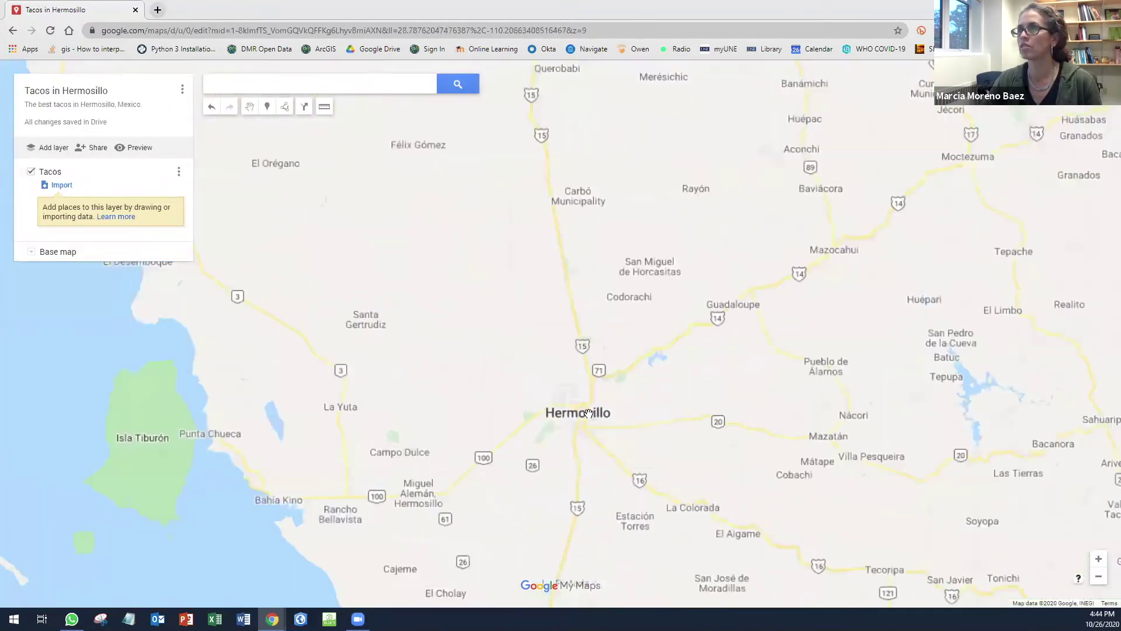
{"action": "scroll", "coordinate": [615, 424], "scroll_direction": "up", "scroll_amount": 2}
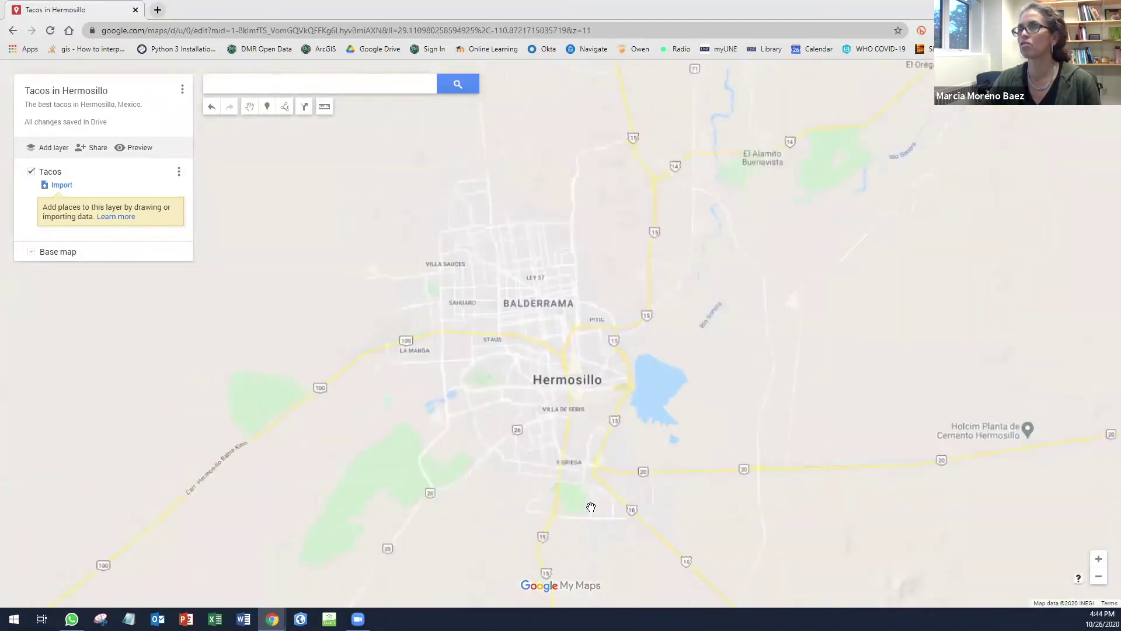
- Search Hermosillo and add Los Arbolitos de Cajeme, Asadero El Leñador, Sonora Steak HOUSE and Palominos
{"action": "left_click", "coordinate": [242, 90]}
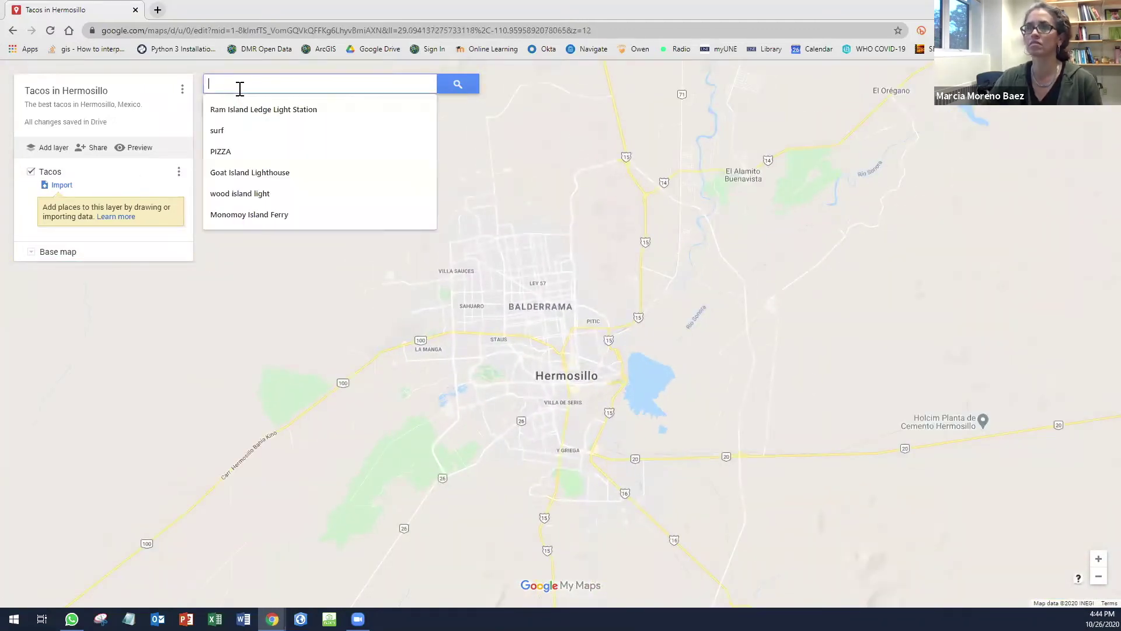
{"action": "type", "text": "De Pescao o de Carne Hermosillo'"}
{"action": "key", "text": "Return"}
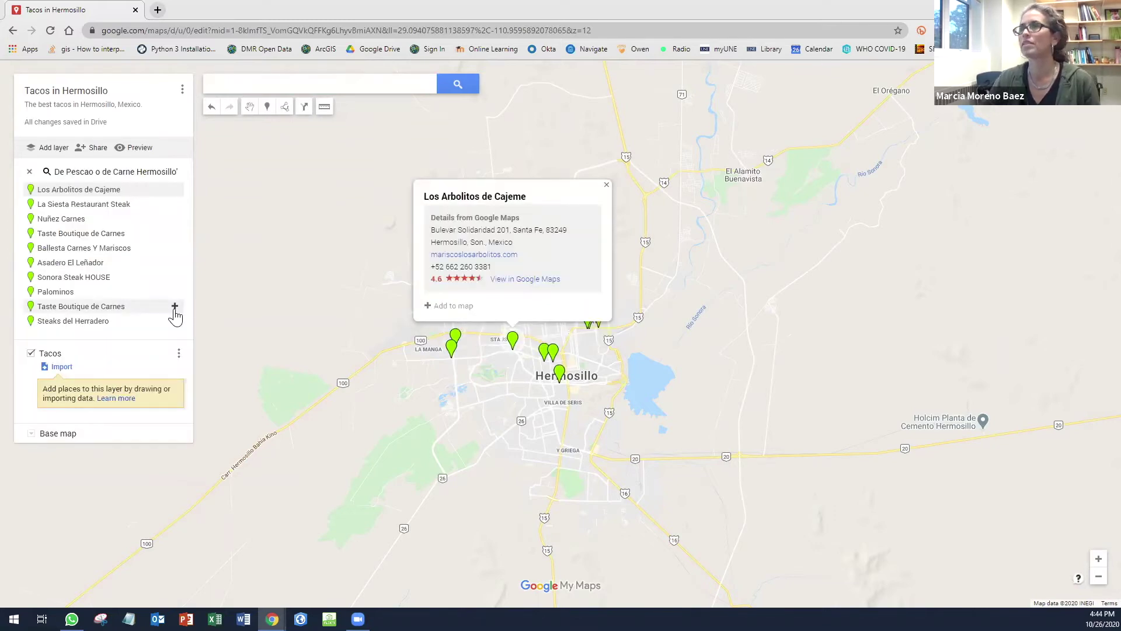
{"action": "scroll", "coordinate": [530, 356], "scroll_direction": "up", "scroll_amount": 3}
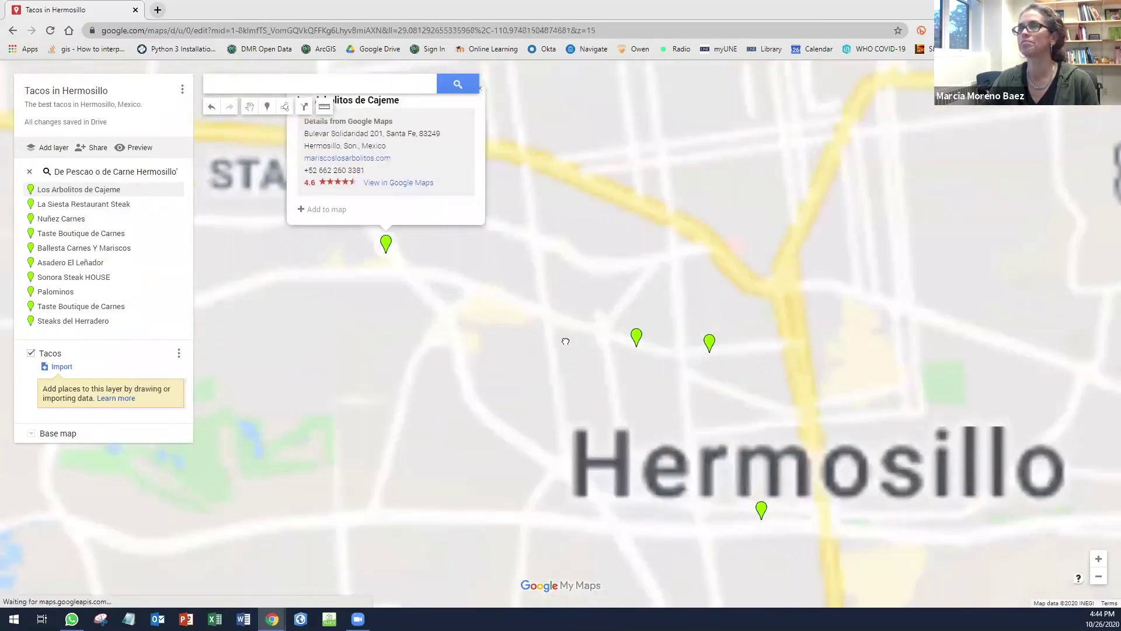
{"action": "left_click", "coordinate": [175, 192]}
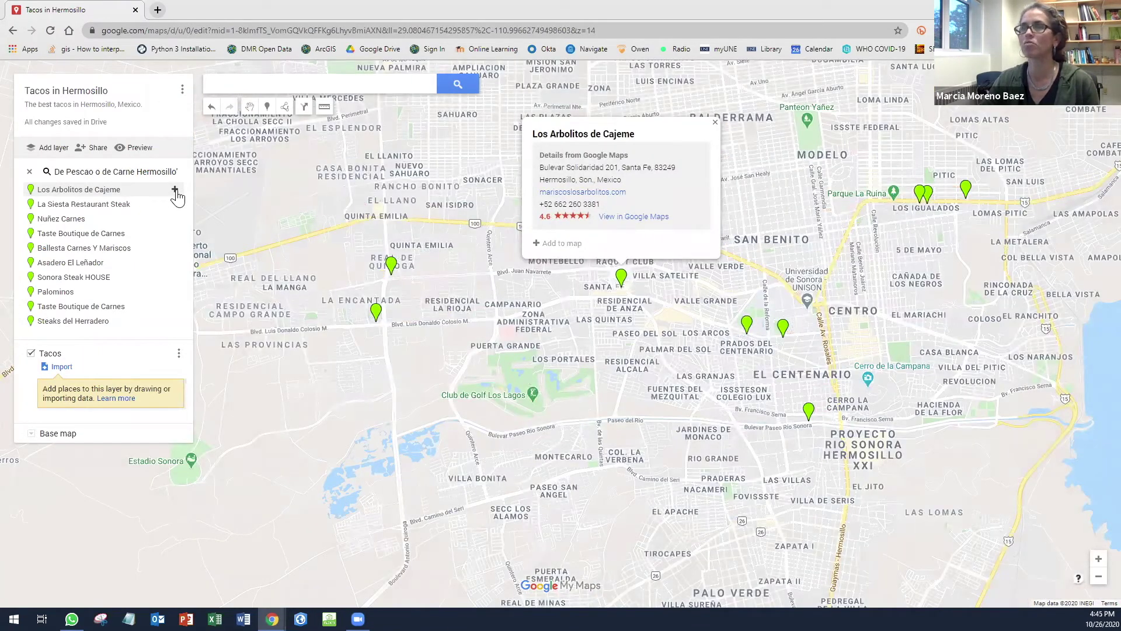
{"action": "left_click", "coordinate": [175, 191]}
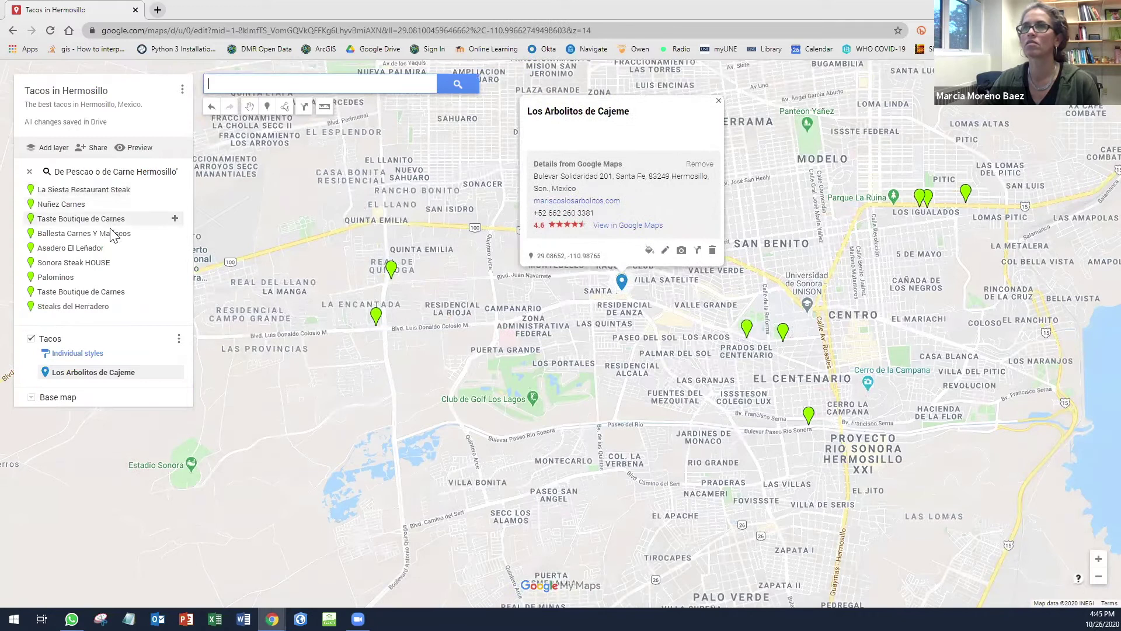
{"action": "left_click", "coordinate": [174, 247]}
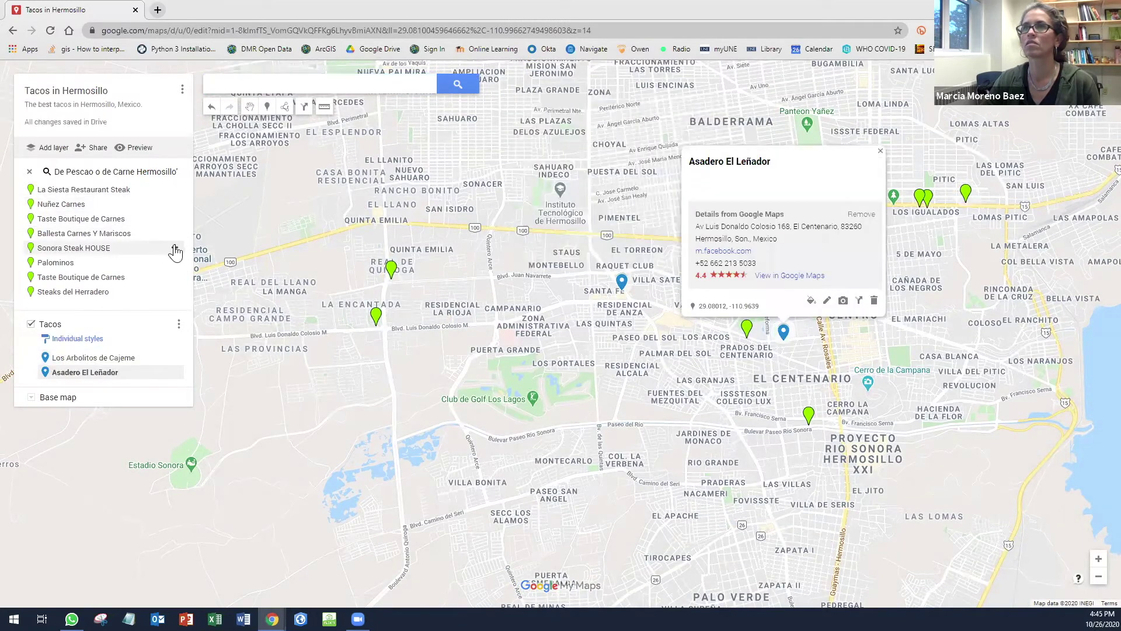
{"action": "left_click", "coordinate": [174, 248]}
{"action": "left_click", "coordinate": [174, 248]}
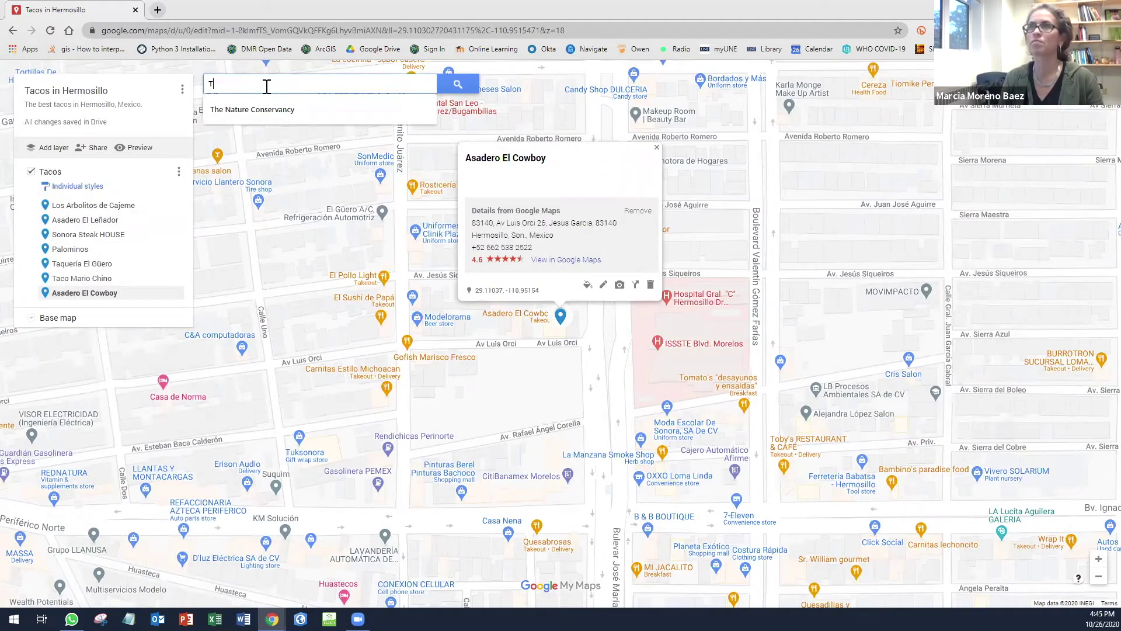
- Search for Tacos Armando and add Tacos de Armando to the Tacos layer
{"action": "type", "text": "acos Armando"}
{"action": "key", "text": "Return"}
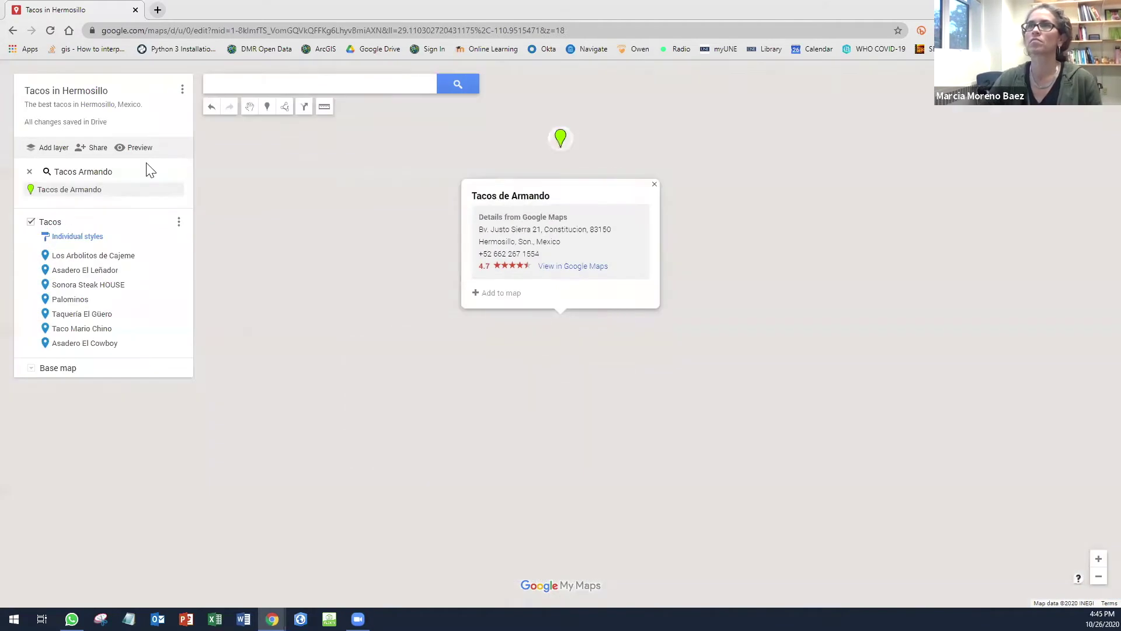
{"action": "left_click", "coordinate": [175, 191]}
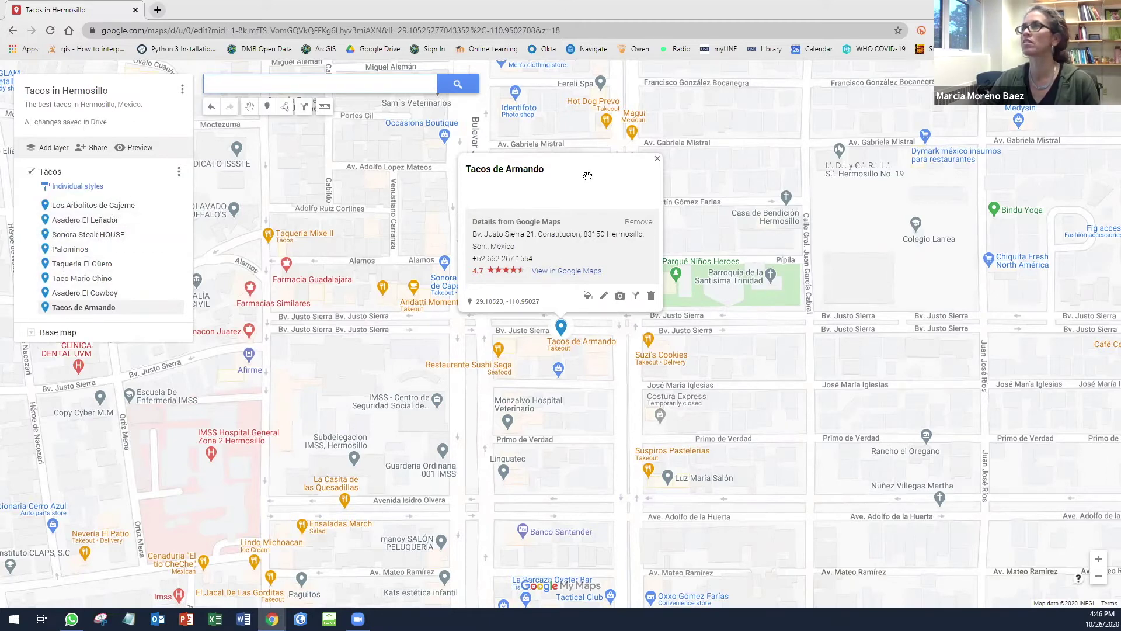
{"action": "scroll", "coordinate": [591, 184], "scroll_direction": "down", "scroll_amount": 6}
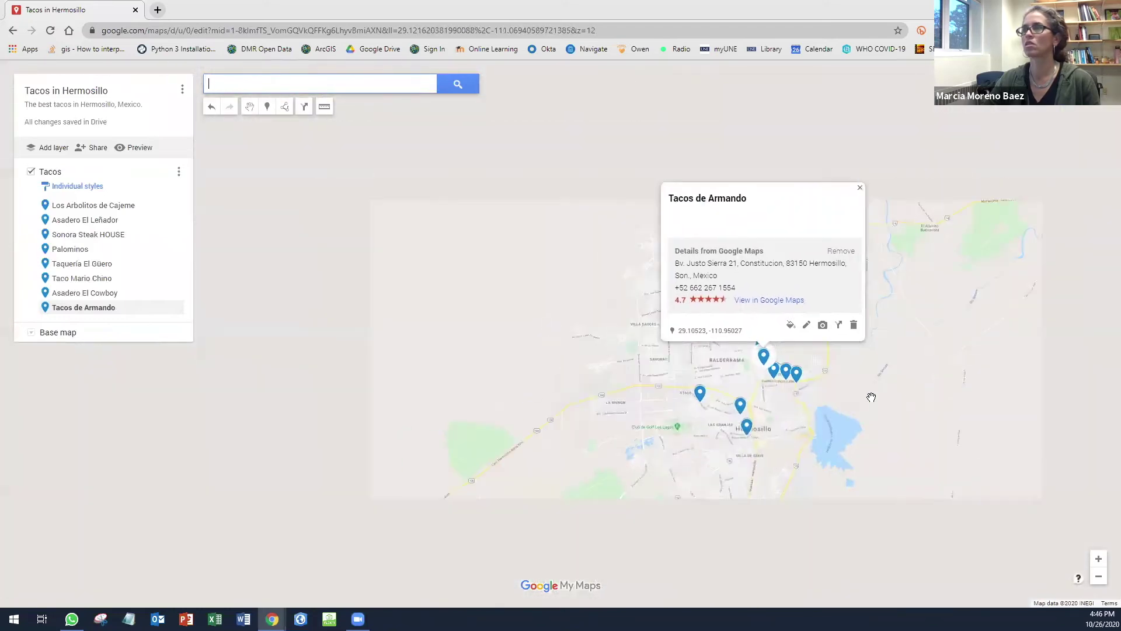
{"action": "scroll", "coordinate": [858, 379], "scroll_direction": "up", "scroll_amount": 2}
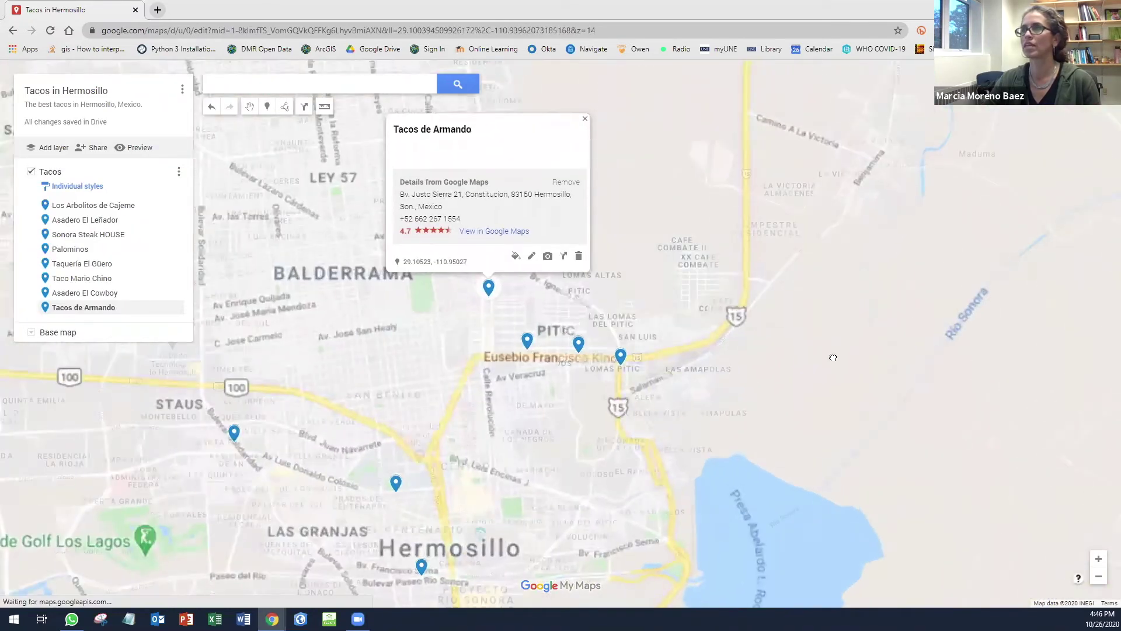
- Export the map as a KML file to C:\GIS\Data, then start a new ArcGIS Pro Map project
{"action": "left_click", "coordinate": [182, 89]}
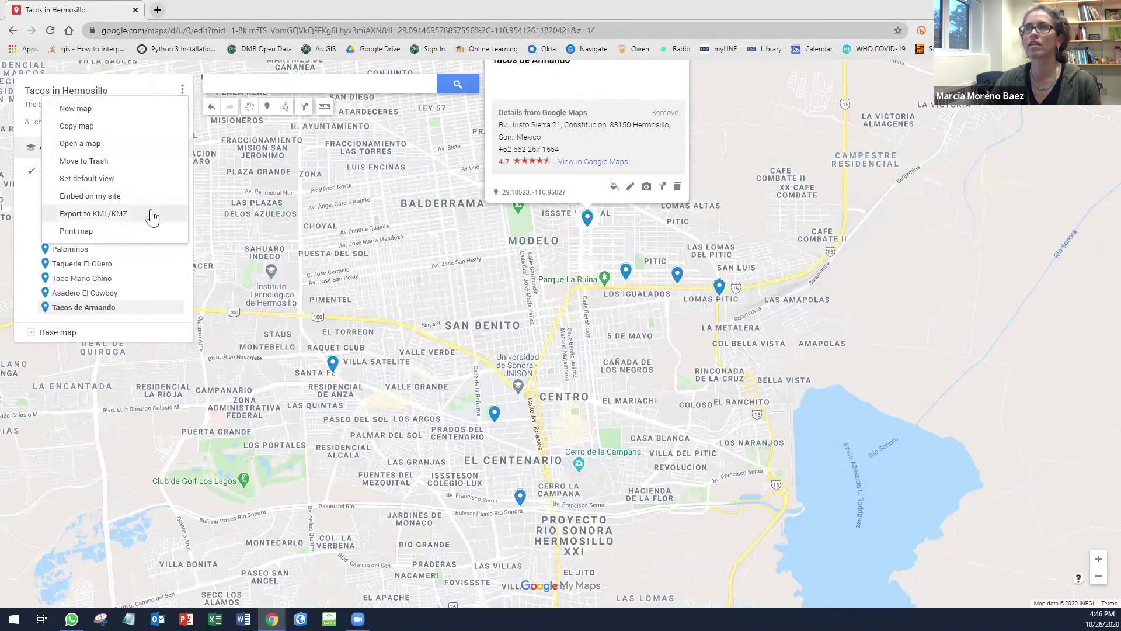
{"action": "left_click", "coordinate": [120, 215]}
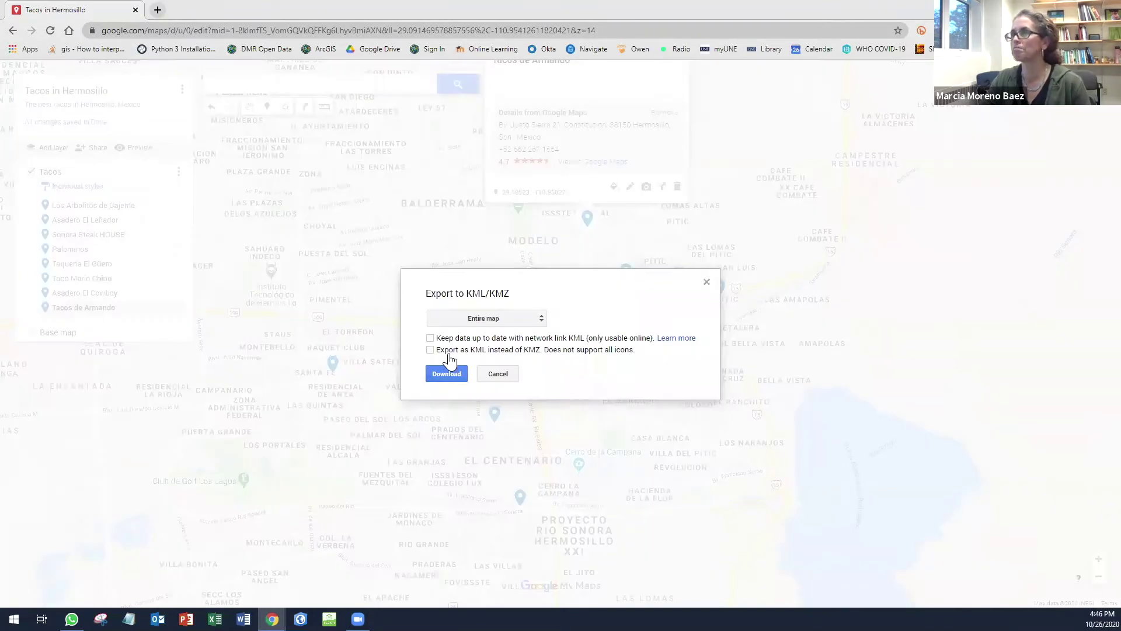
{"action": "left_click", "coordinate": [449, 357]}
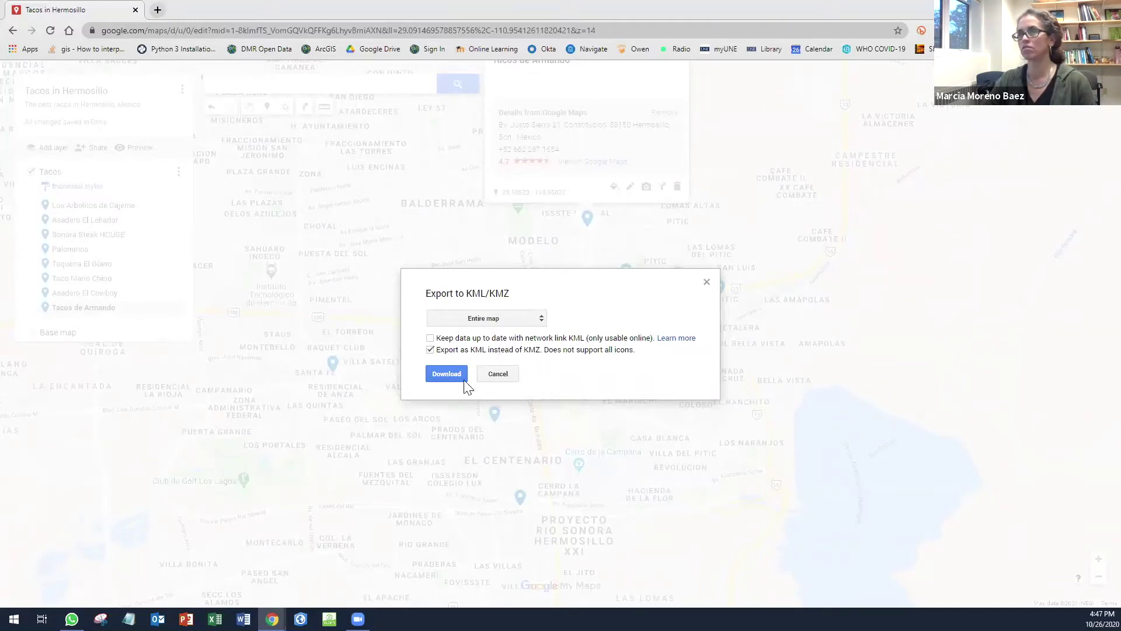
{"action": "left_click", "coordinate": [450, 374]}
{"action": "double_click", "coordinate": [205, 110]}
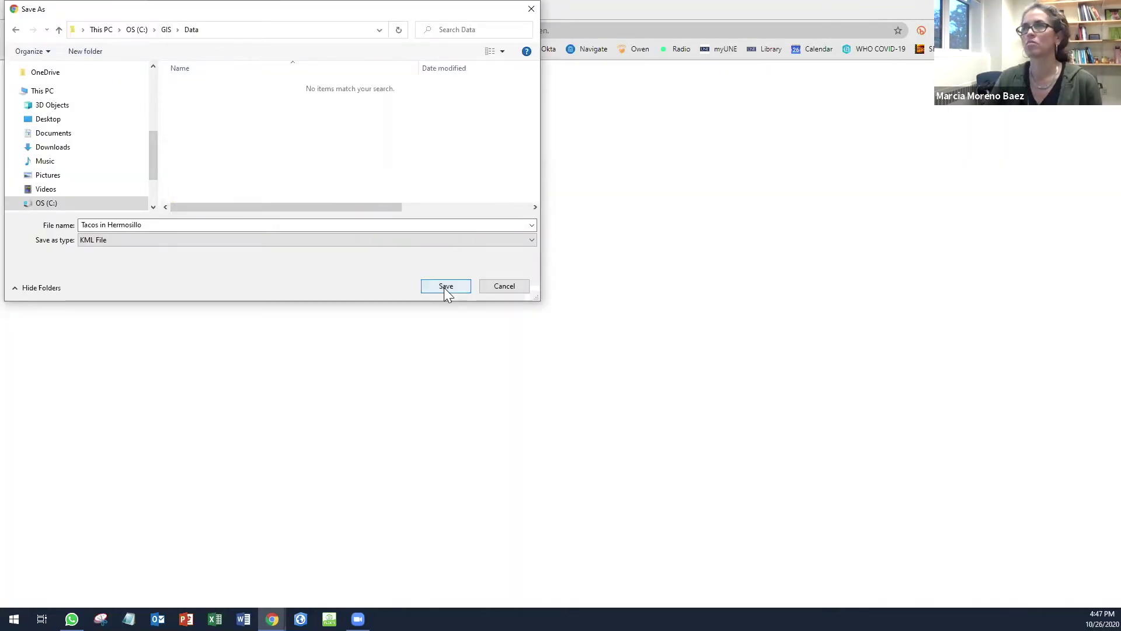
{"action": "left_click", "coordinate": [444, 289]}
{"action": "key", "text": "alt+Tab"}
{"action": "left_click", "coordinate": [420, 134]}
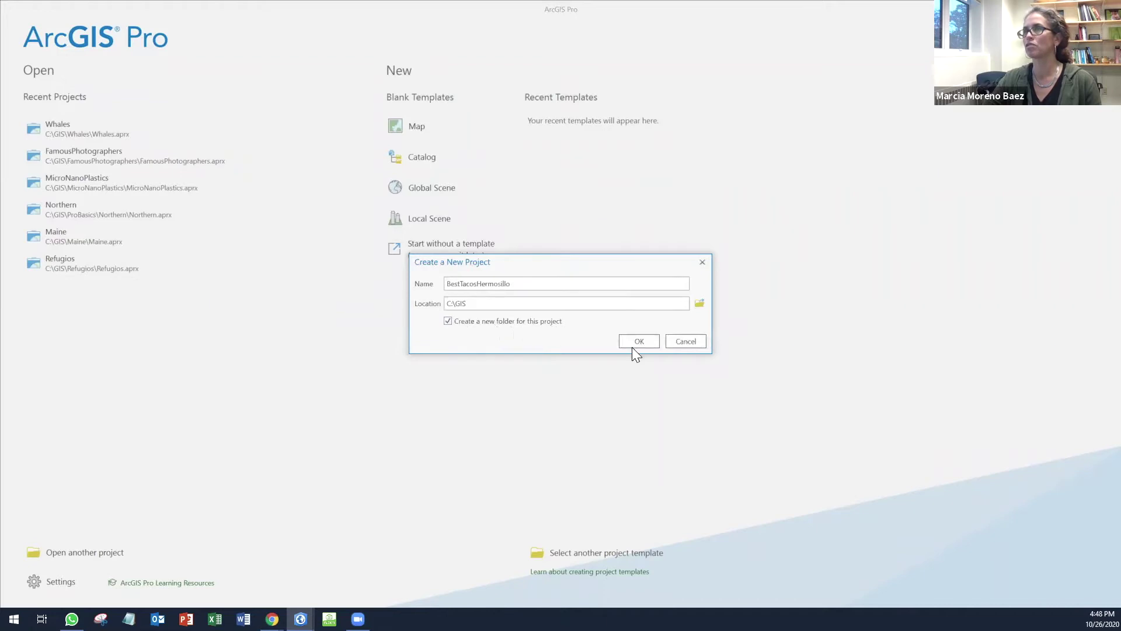
- Create the BestTacosHermosillo project and add the Tacos in Hermosillo KML through Add Data
{"action": "left_click", "coordinate": [637, 343]}
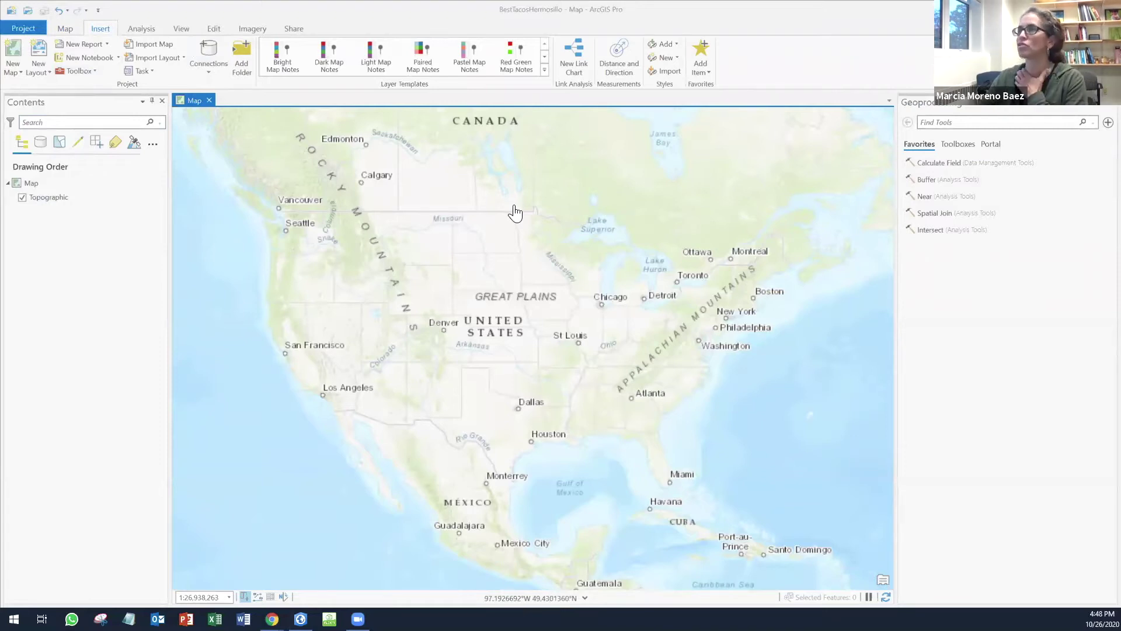
{"action": "left_click", "coordinate": [66, 29]}
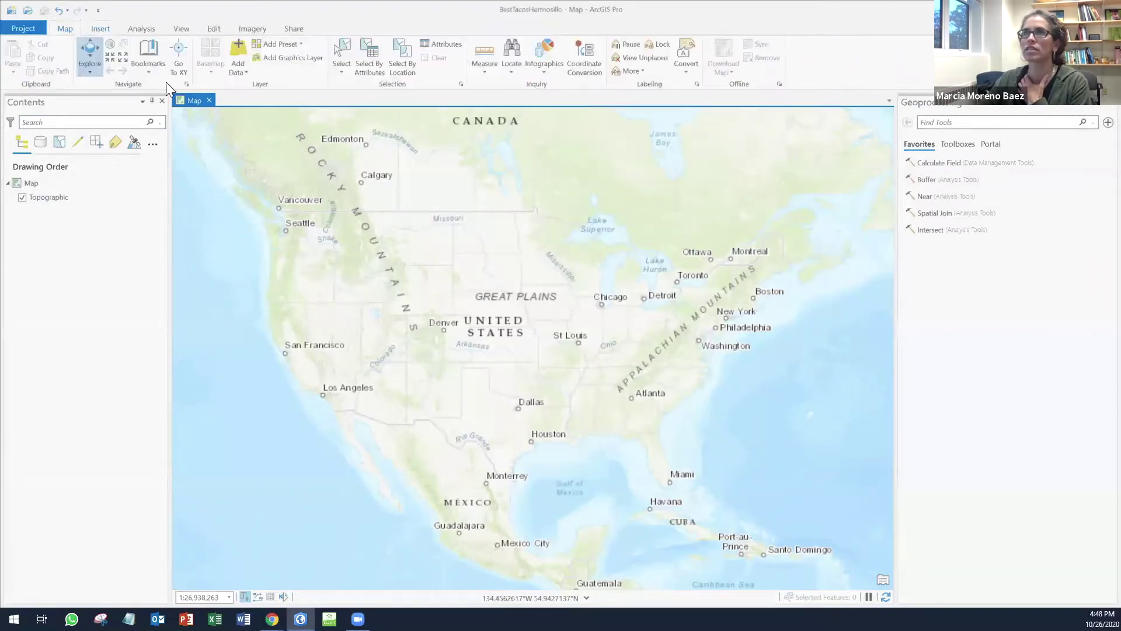
{"action": "left_click", "coordinate": [240, 50]}
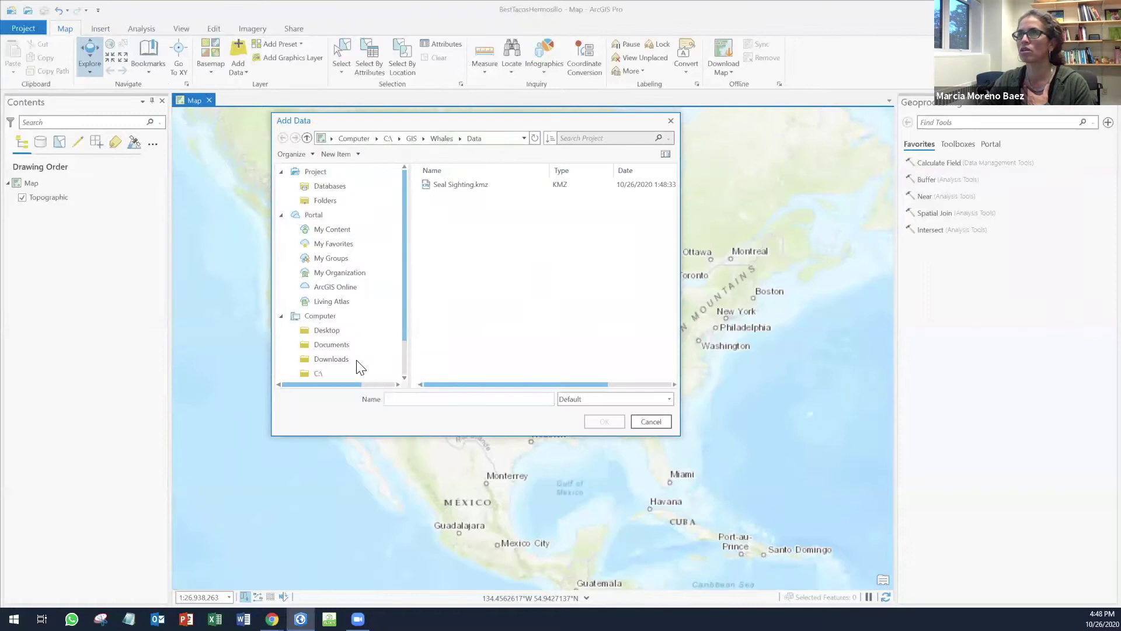
{"action": "left_click", "coordinate": [605, 421]}
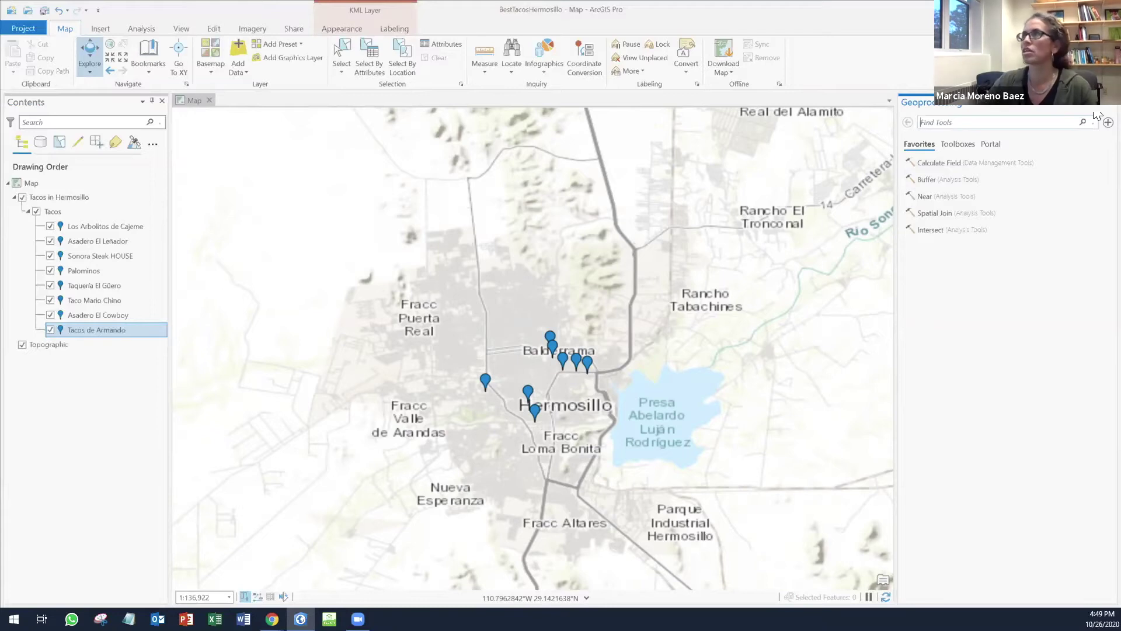
- Reset the panes to the Geoprocessing layout
{"action": "left_click", "coordinate": [1113, 102]}
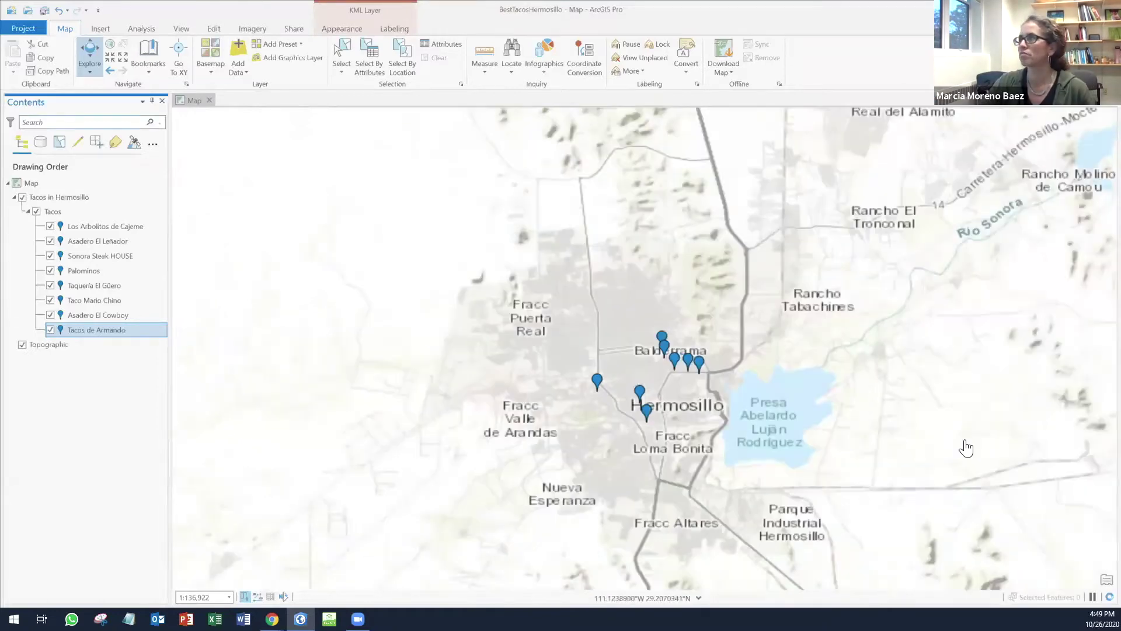
{"action": "left_click", "coordinate": [181, 28]}
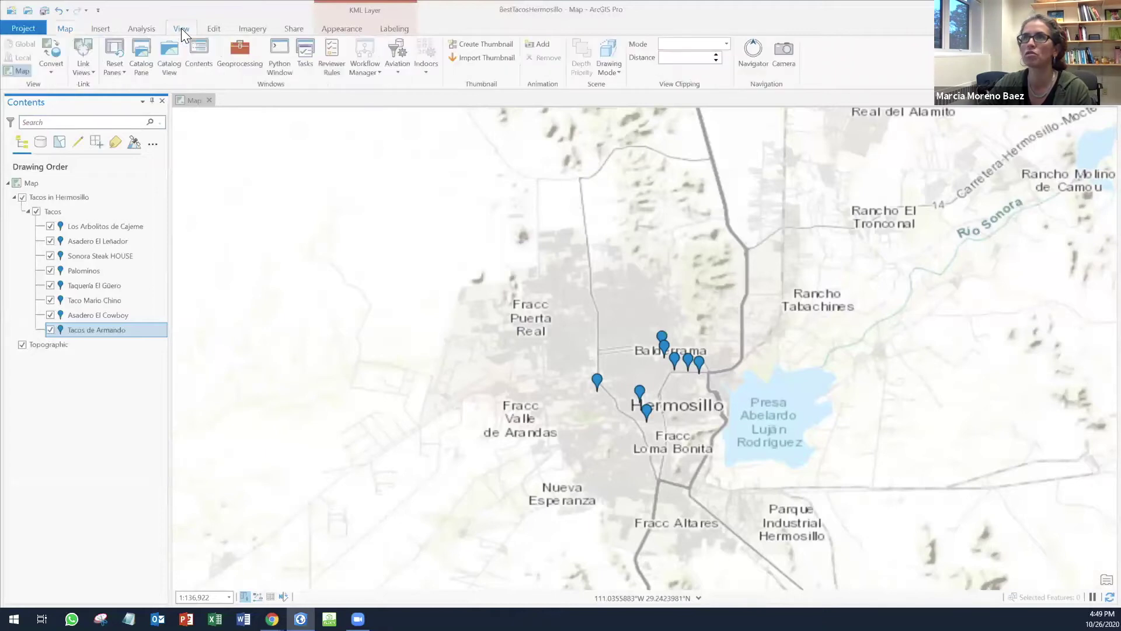
{"action": "left_click", "coordinate": [118, 71]}
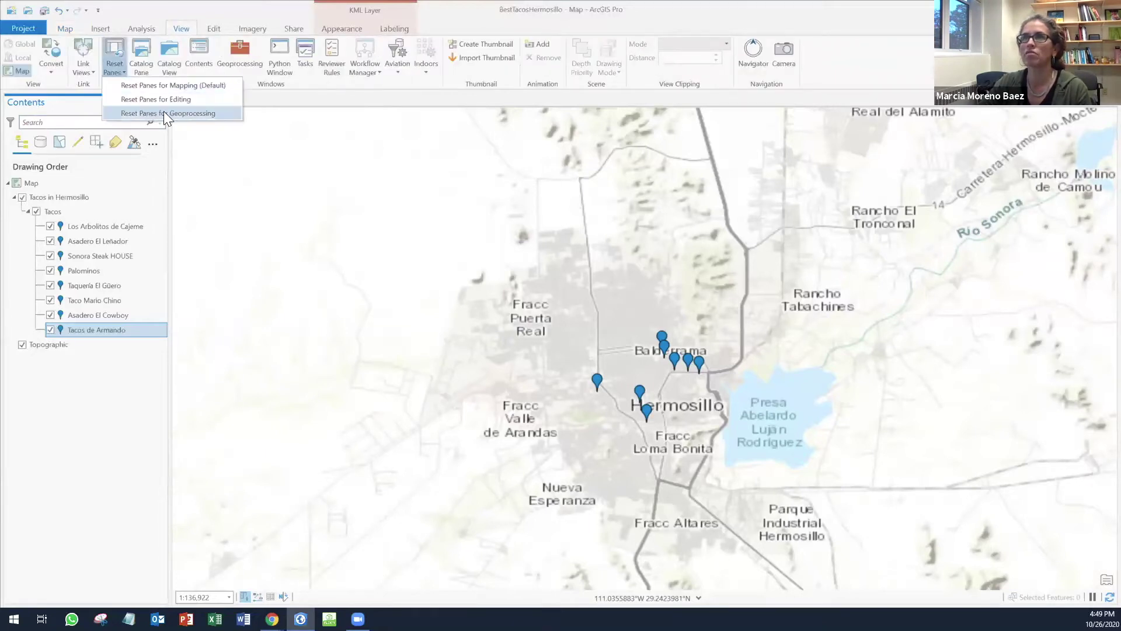
{"action": "left_click", "coordinate": [196, 113]}
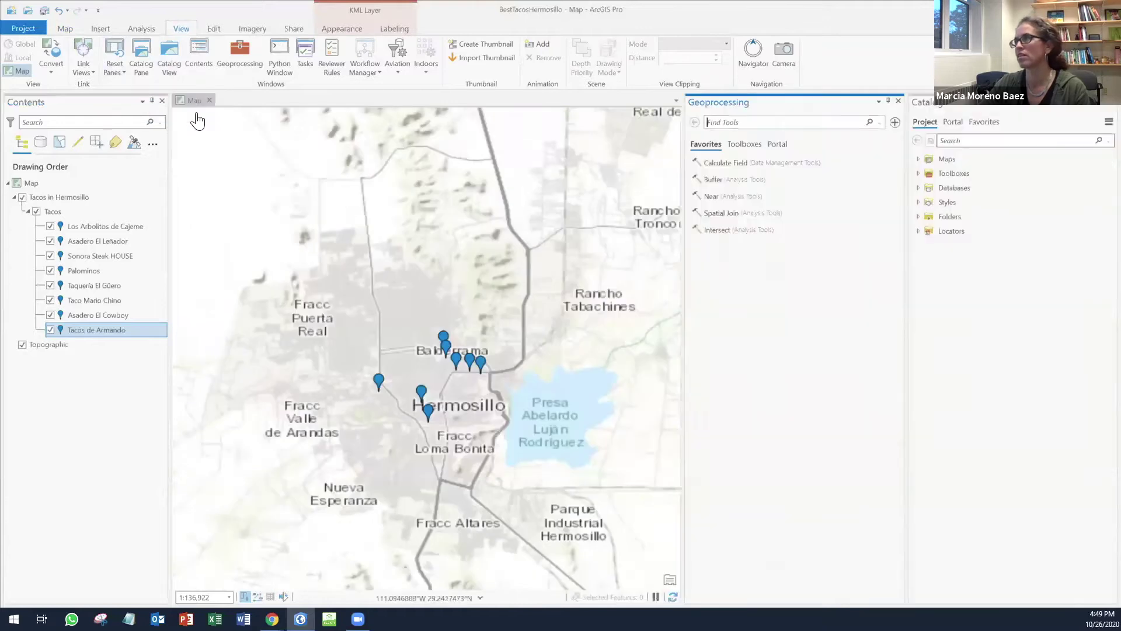
- Search tools for 'kml' and open KML To Layer
{"action": "left_click", "coordinate": [947, 121]}
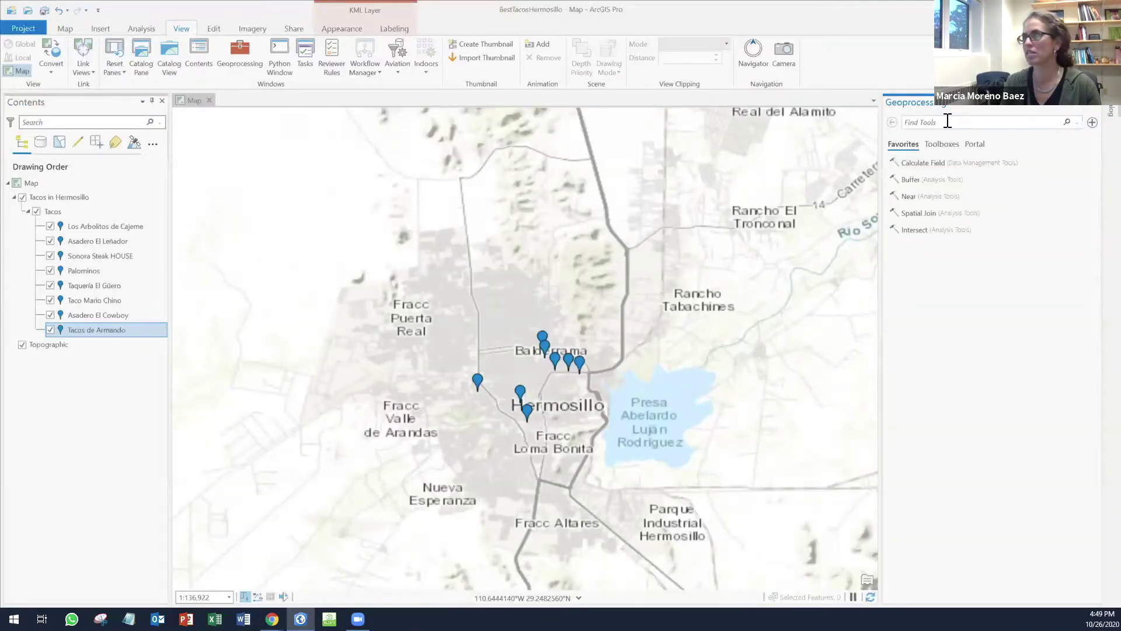
{"action": "type", "text": "kml"}
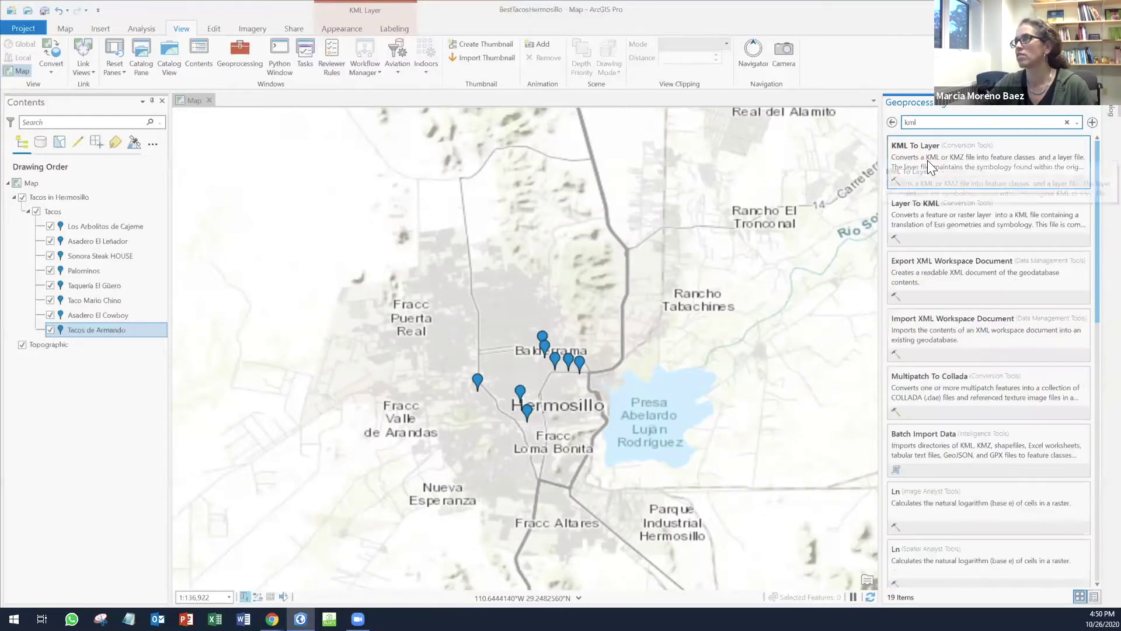
{"action": "left_click", "coordinate": [921, 158]}
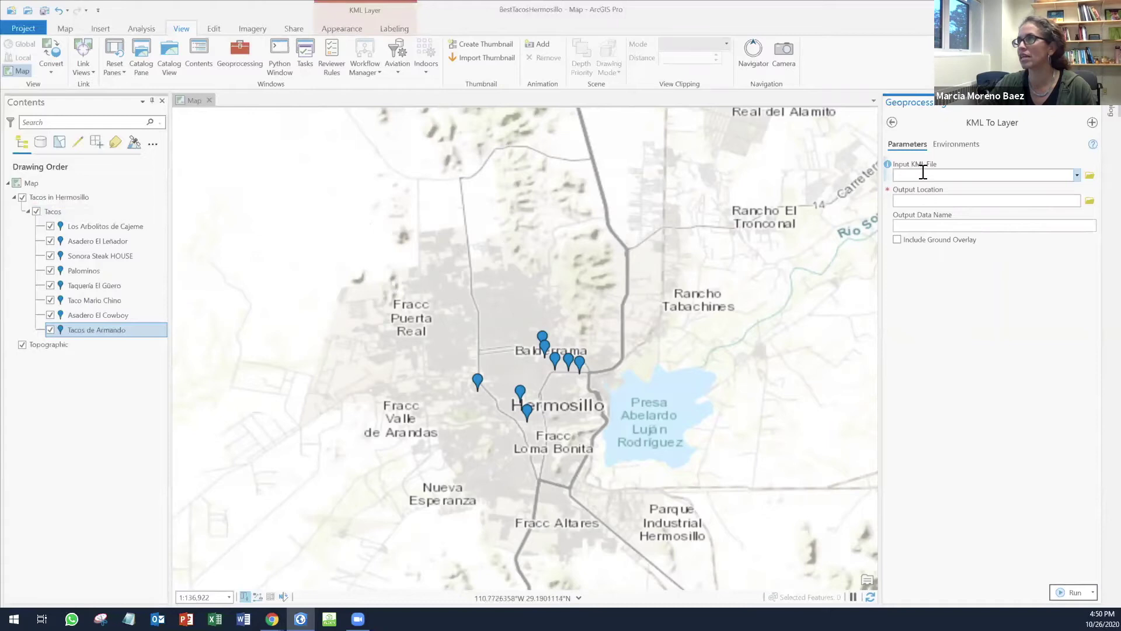
- Run KML To Layer on Tacos in Hermosillo with output name TacosHemosillo
{"action": "left_click", "coordinate": [1077, 175]}
{"action": "left_click", "coordinate": [917, 189]}
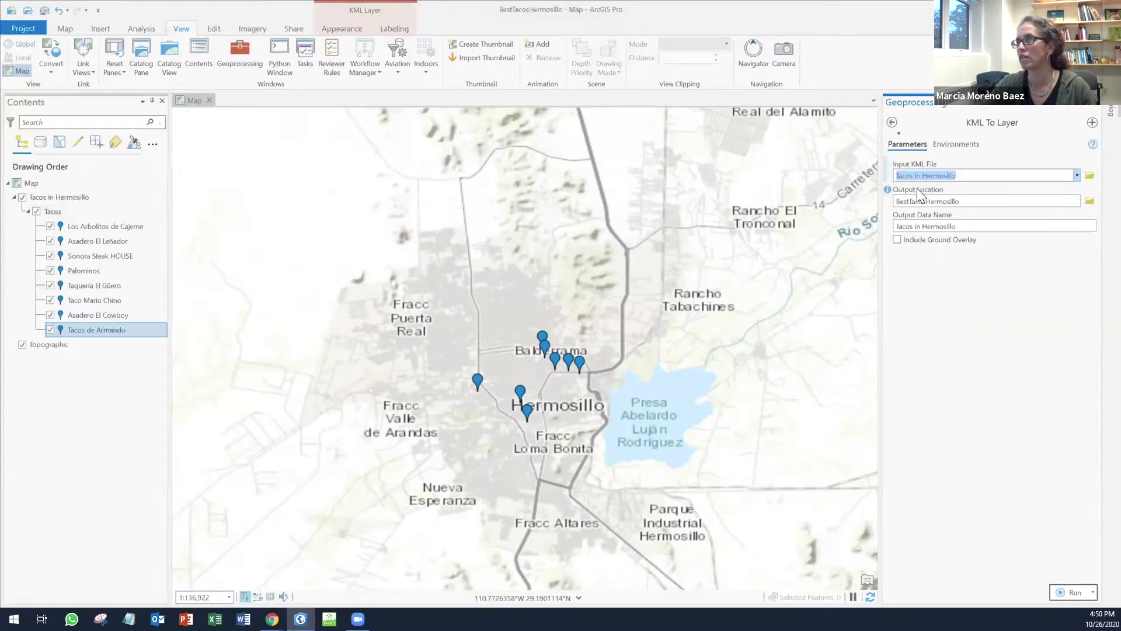
{"action": "left_click", "coordinate": [1093, 232]}
{"action": "type", "text": "TacosHemosillo"}
{"action": "left_click", "coordinate": [1071, 592]}
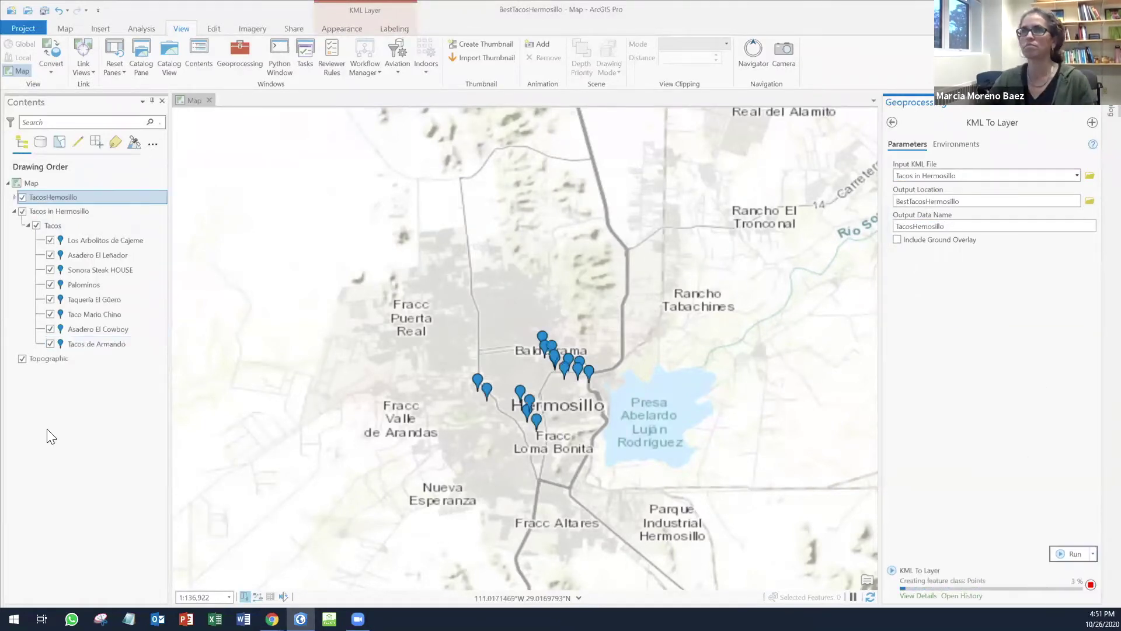
- Remove the original Tacos in Hermosillo KML layer and save the project
{"action": "left_click", "coordinate": [14, 196]}
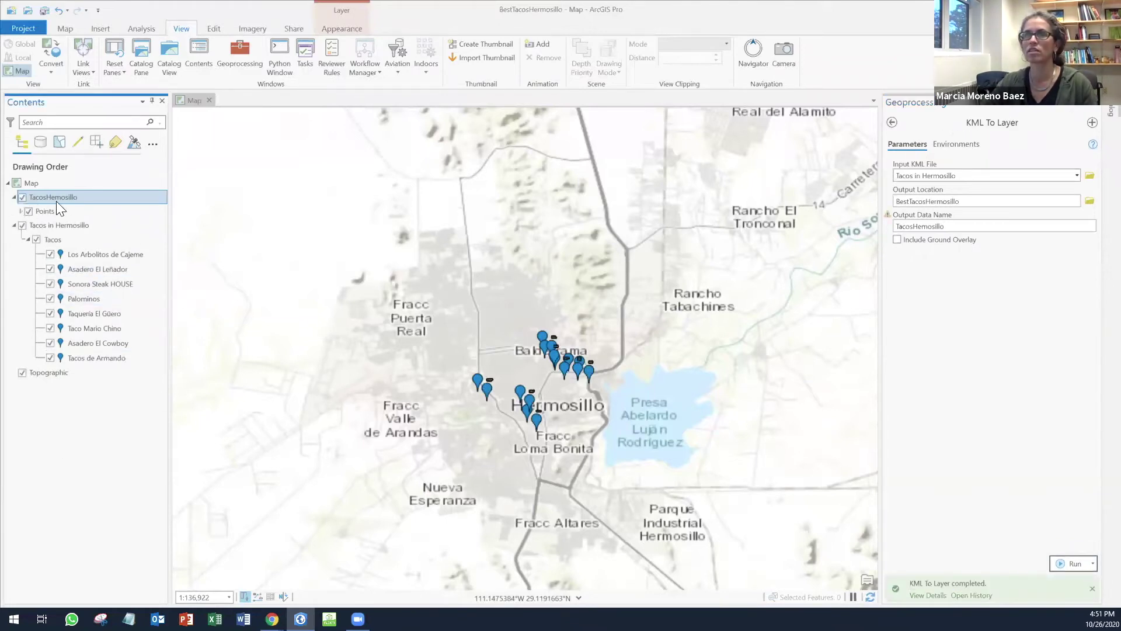
{"action": "right_click", "coordinate": [59, 260]}
{"action": "left_click", "coordinate": [94, 282]}
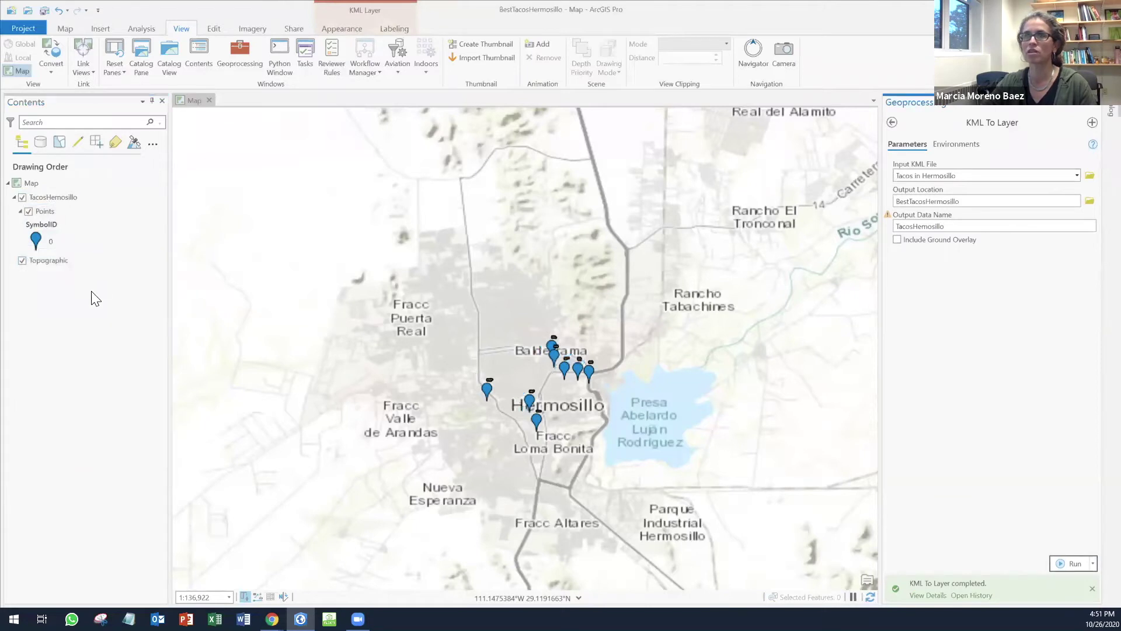
{"action": "left_click", "coordinate": [44, 14]}
- Open the Points layer's attribute table and enlarge its pane below the map
{"action": "right_click", "coordinate": [54, 211]}
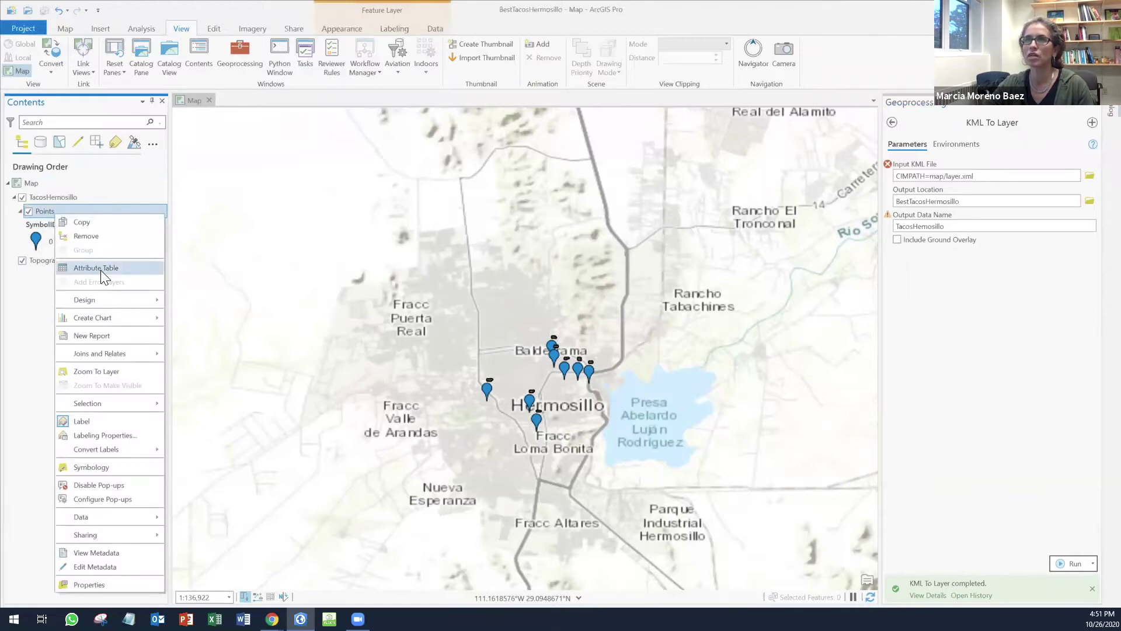
{"action": "left_click", "coordinate": [96, 267]}
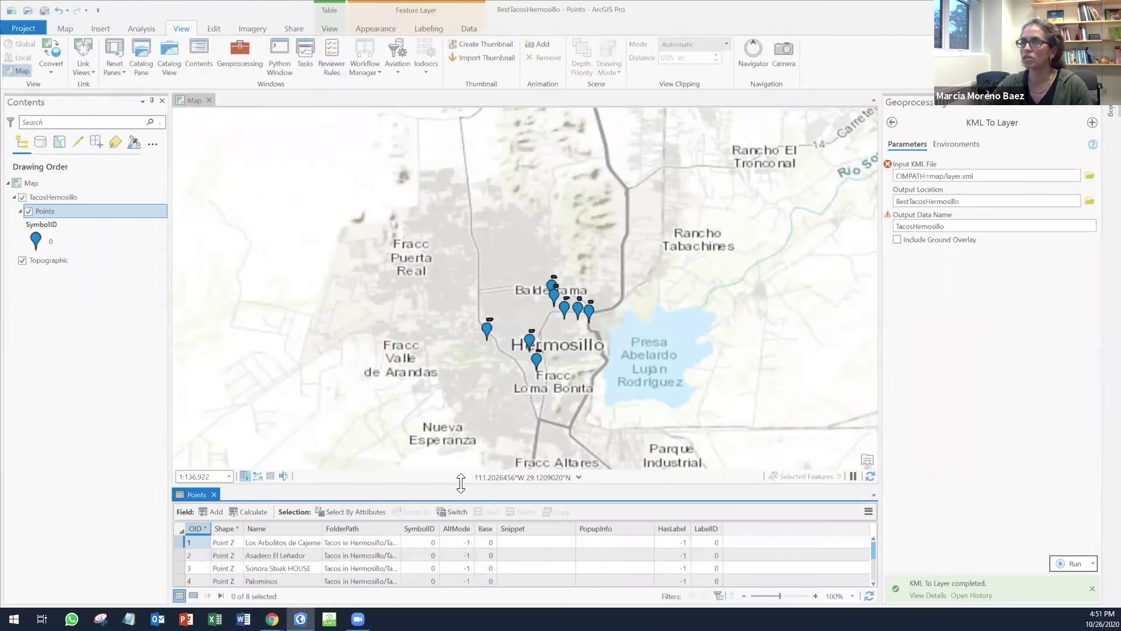
{"action": "left_click_drag", "start_coordinate": [461, 486], "coordinate": [474, 438]}
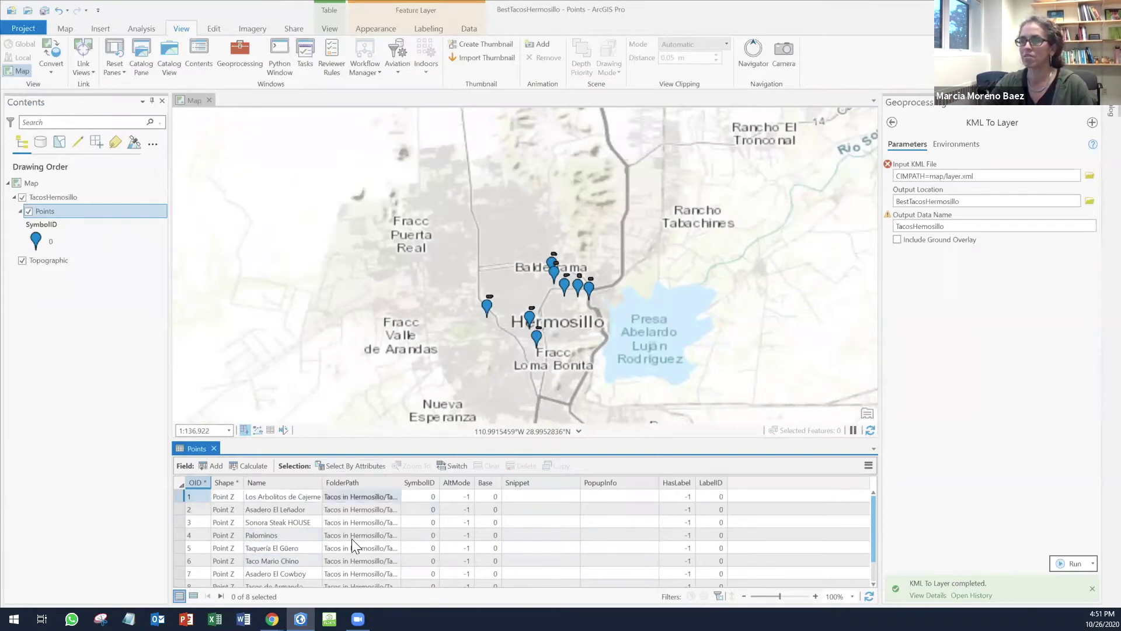
- In Fields View, hide the AltMode, Base, Snippet, HasLabel and LabelID fields
{"action": "left_click", "coordinate": [868, 465]}
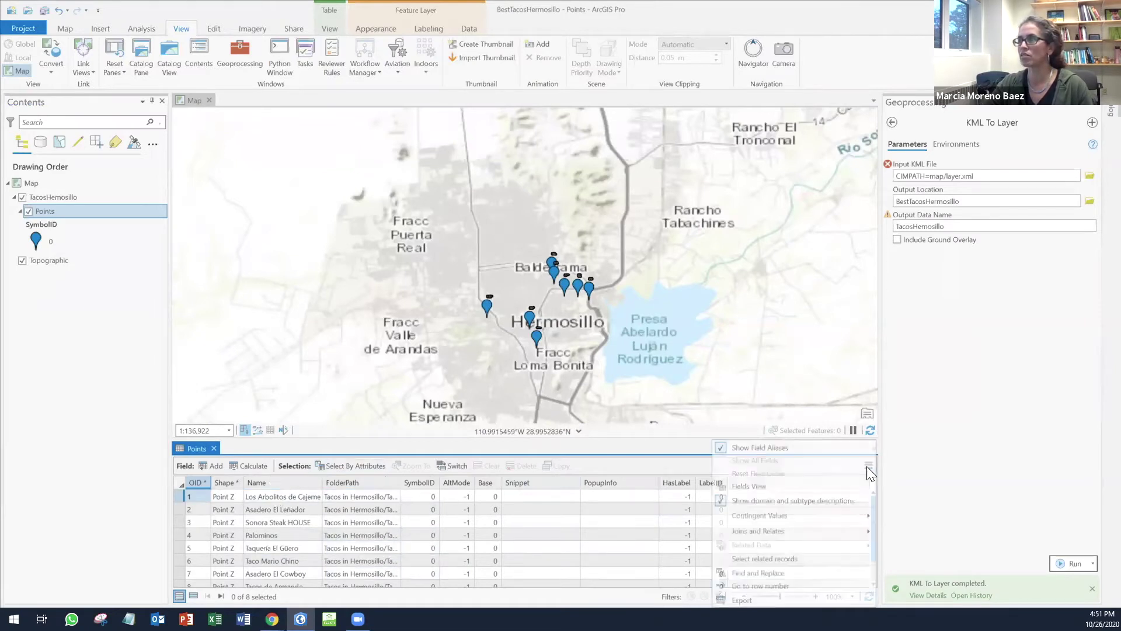
{"action": "left_click", "coordinate": [760, 483]}
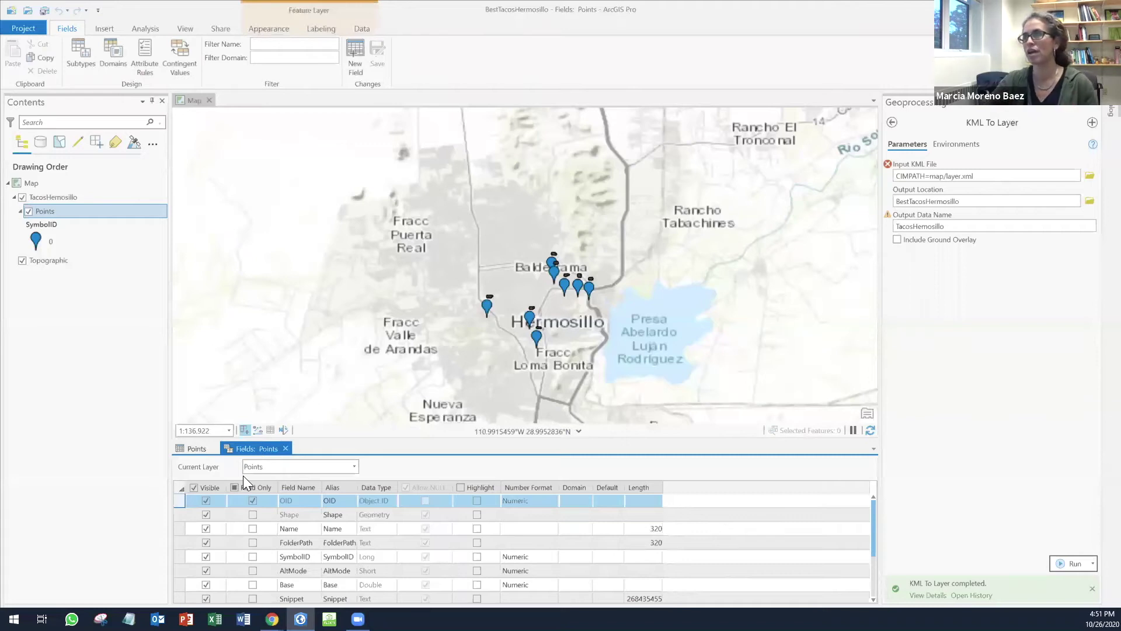
{"action": "left_click_drag", "start_coordinate": [874, 527], "coordinate": [887, 579]}
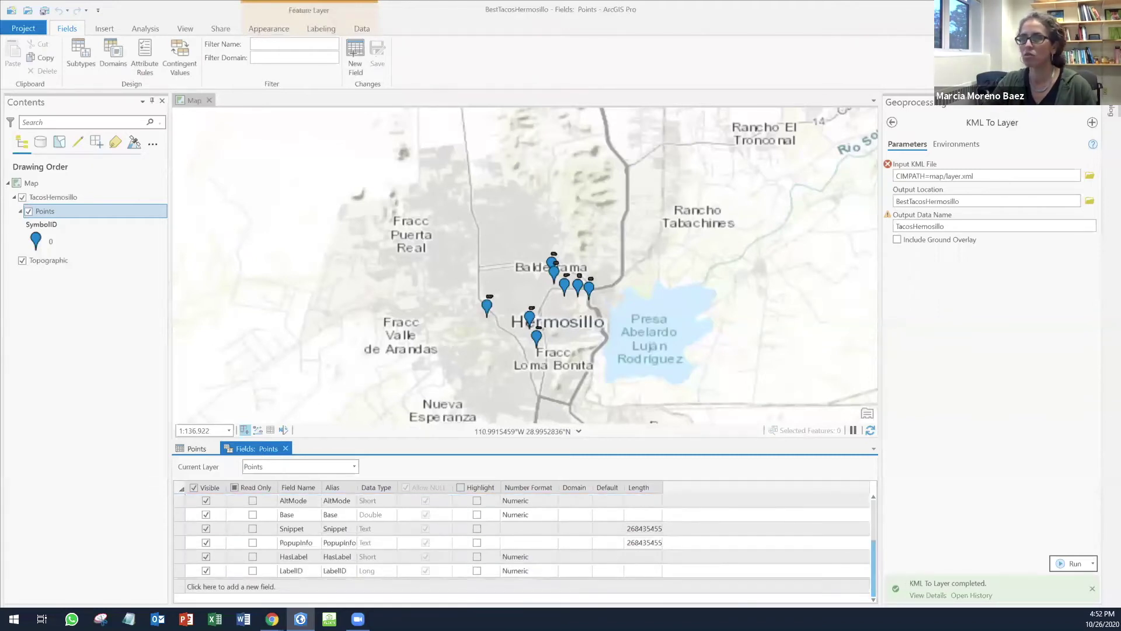
{"action": "left_click", "coordinate": [205, 529]}
{"action": "left_click", "coordinate": [206, 545]}
{"action": "left_click", "coordinate": [206, 559]}
{"action": "left_click", "coordinate": [206, 557]}
{"action": "left_click", "coordinate": [207, 571]}
- Add a Website field of type Text
{"action": "left_click", "coordinate": [232, 586]}
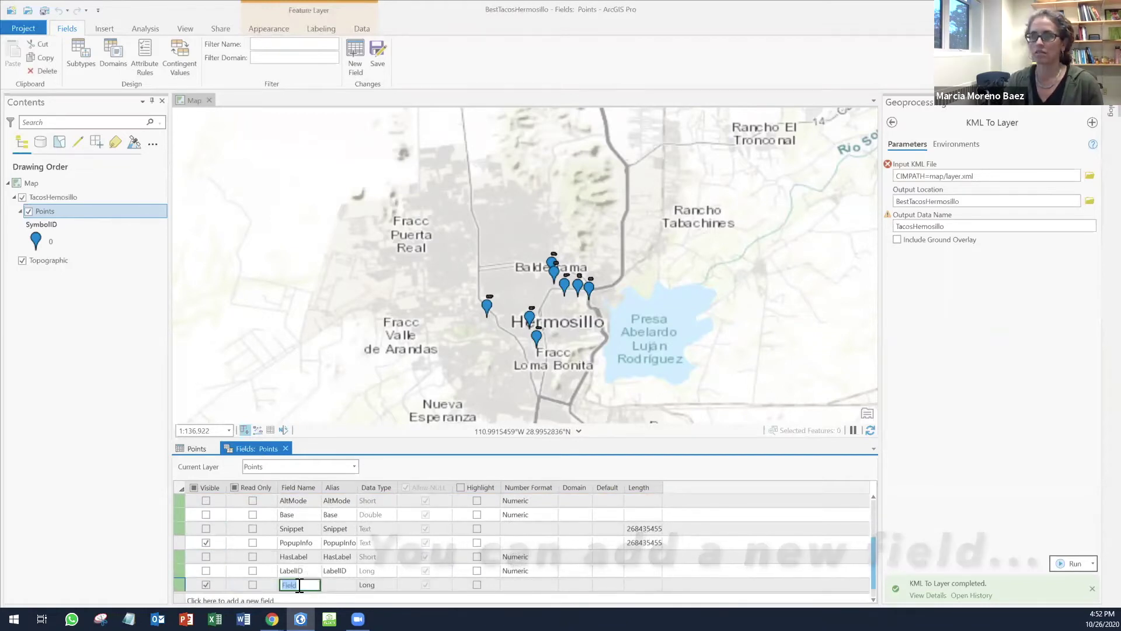
{"action": "type", "text": "Picture"}
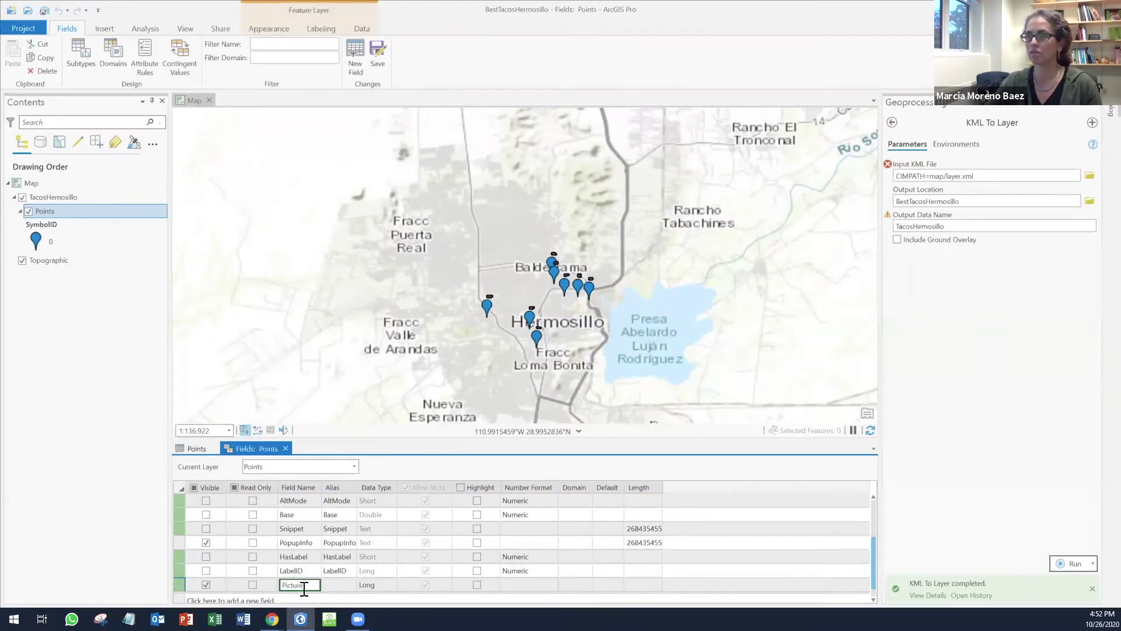
{"action": "type", "text": "Website"}
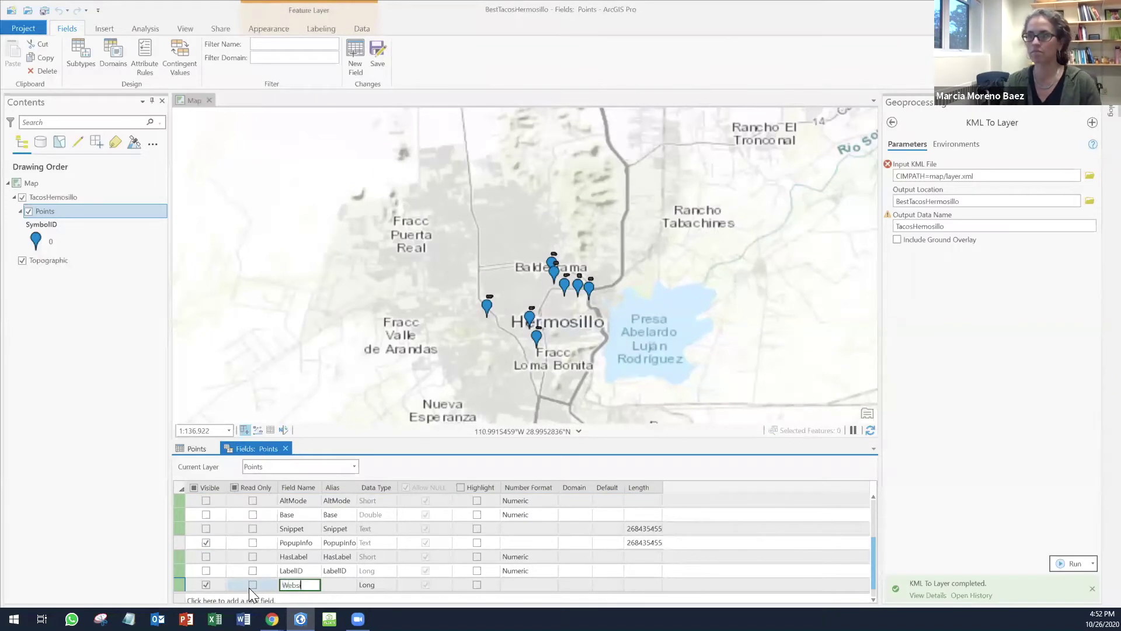
{"action": "left_click", "coordinate": [393, 585]}
{"action": "left_click", "coordinate": [393, 585]}
{"action": "left_click", "coordinate": [376, 546]}
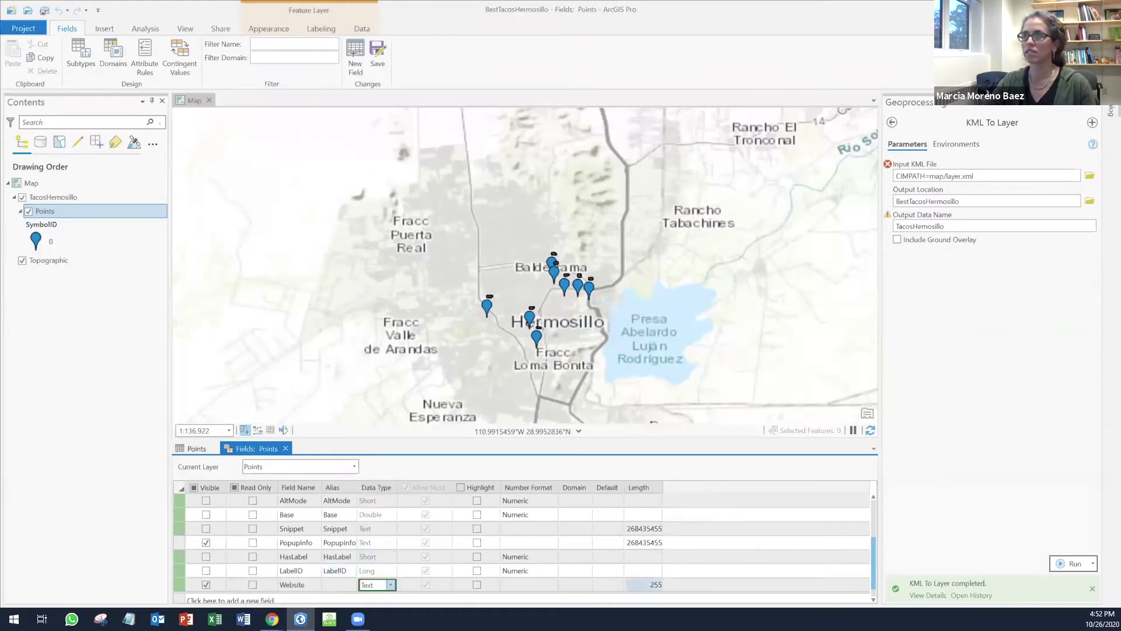
{"action": "scroll", "coordinate": [293, 597], "scroll_direction": "down", "scroll_amount": 1}
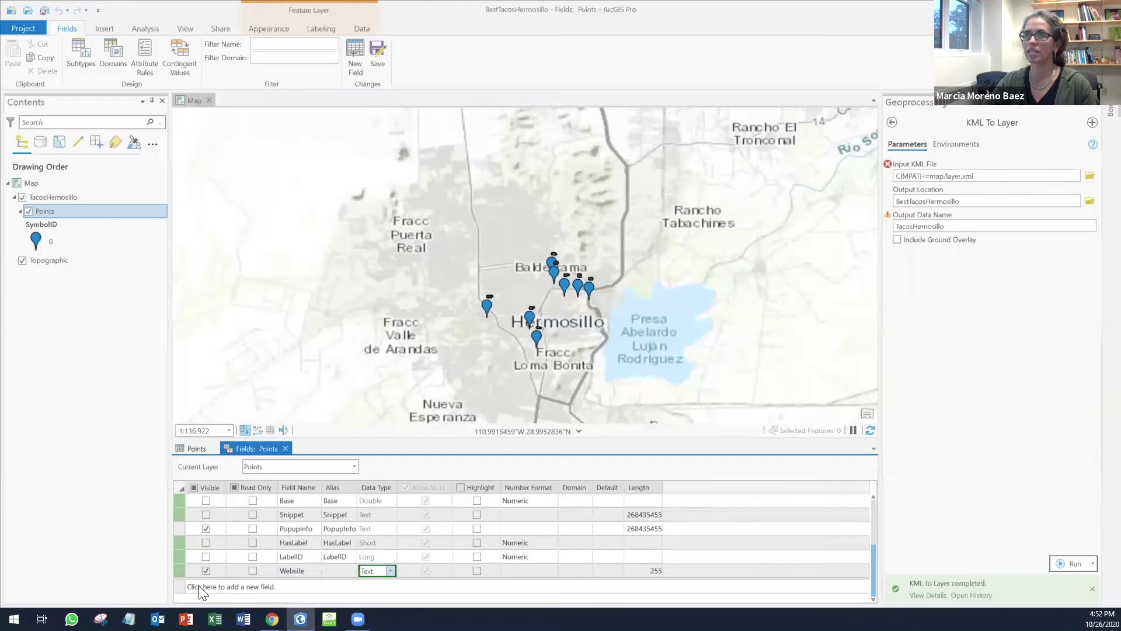
- Add a Picture field of type Blob
{"action": "left_click", "coordinate": [249, 587]}
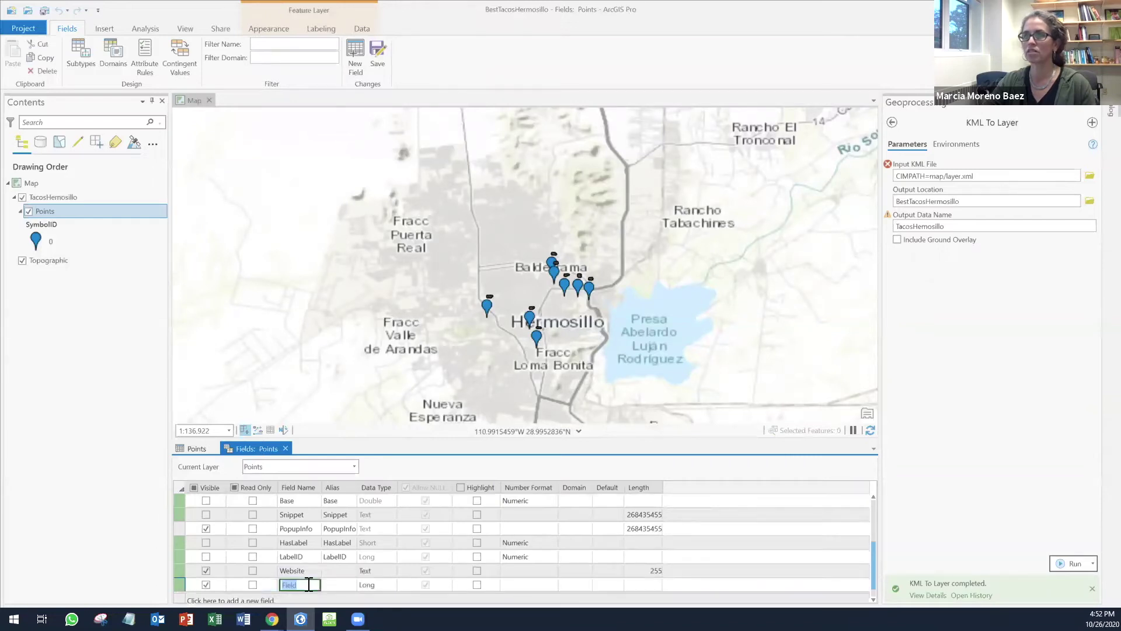
{"action": "type", "text": "Picture"}
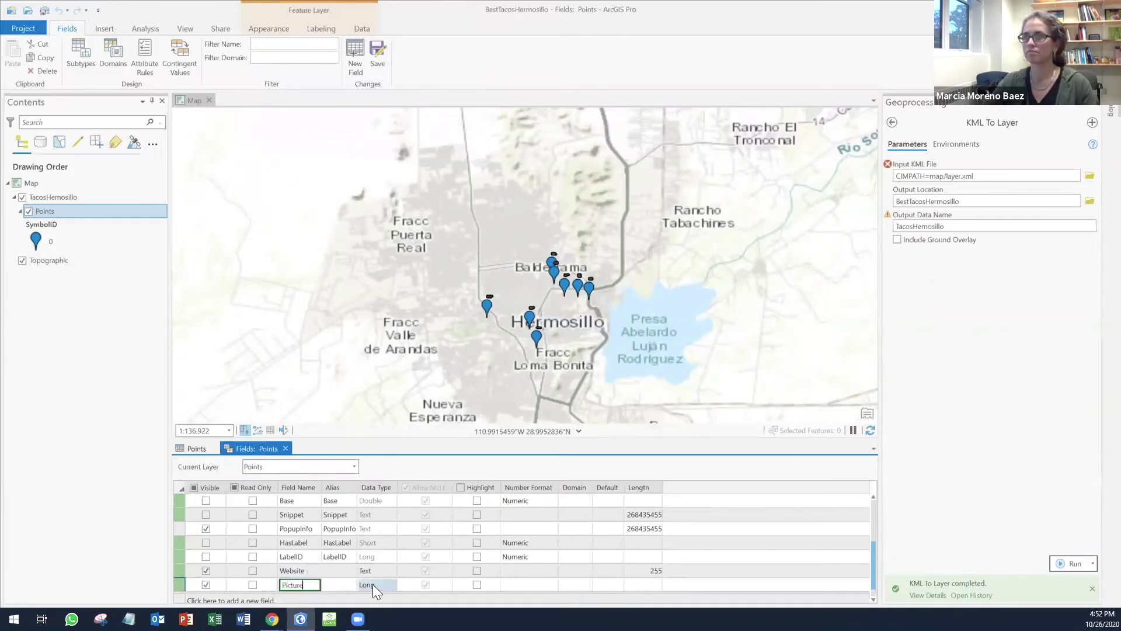
{"action": "left_click", "coordinate": [372, 584]}
{"action": "left_click", "coordinate": [386, 586]}
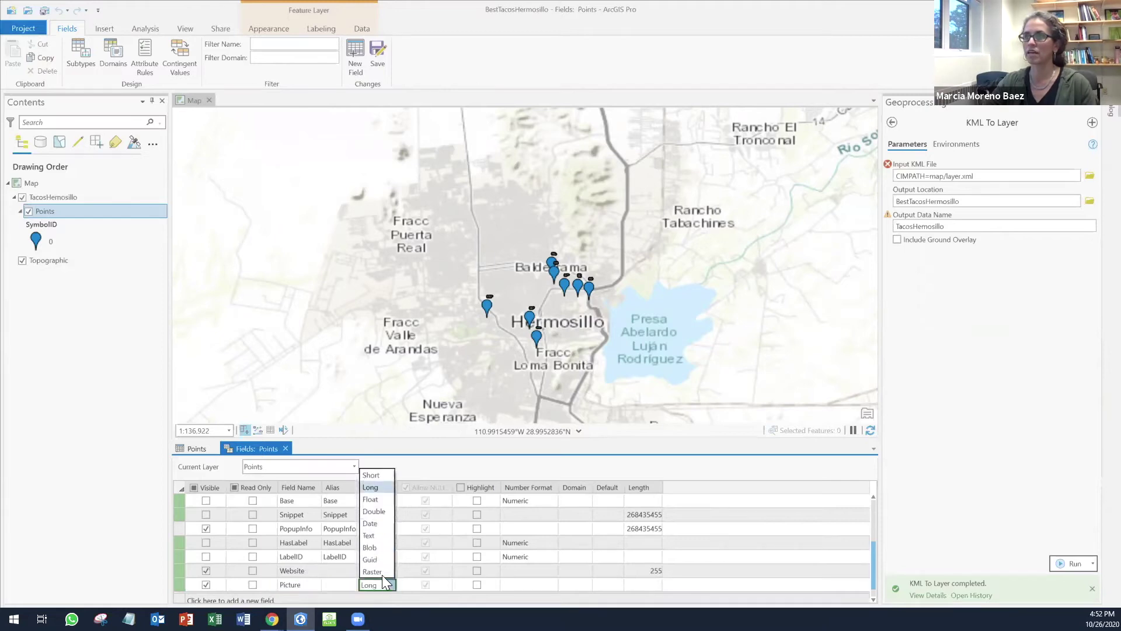
{"action": "left_click", "coordinate": [370, 547]}
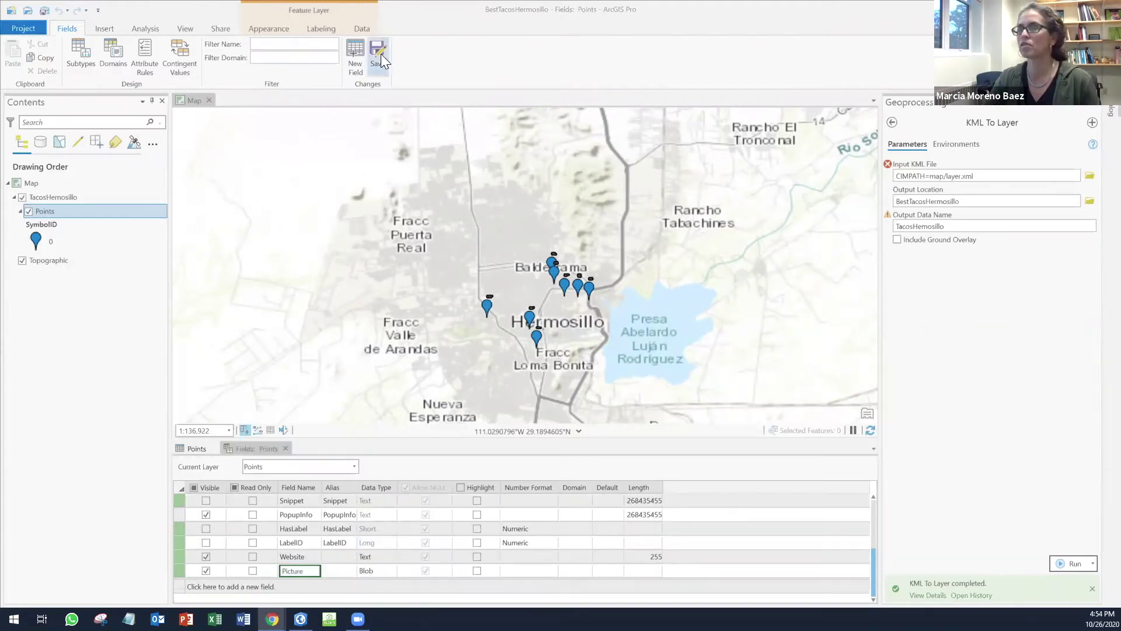
- Save the field changes and start typing a PopupInfo review for the first taco place
{"action": "left_click", "coordinate": [381, 54]}
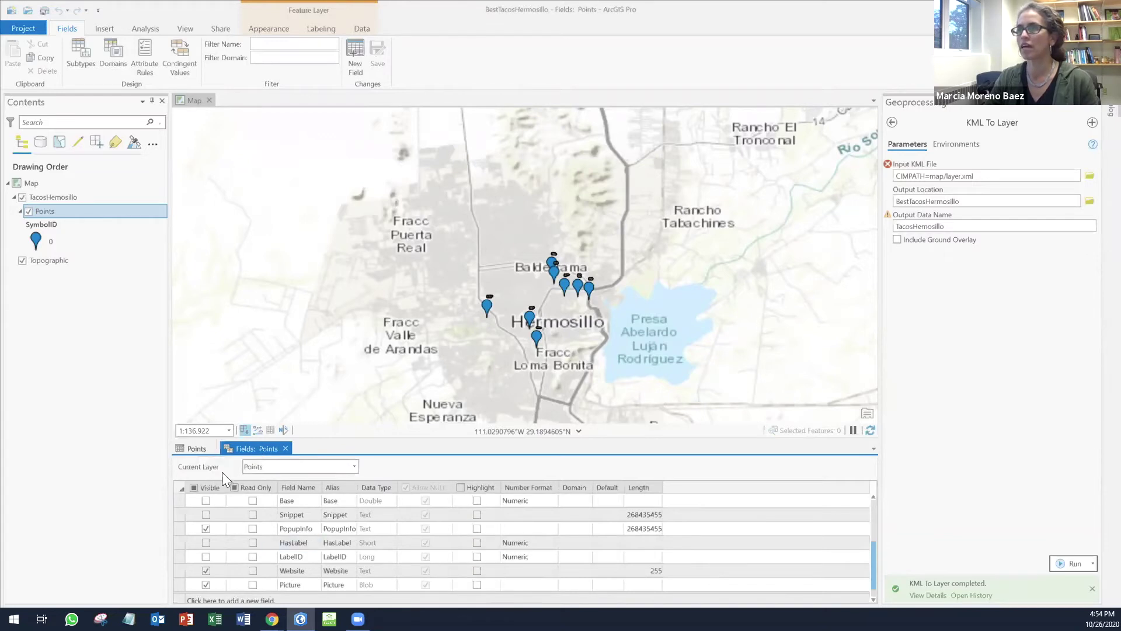
{"action": "left_click", "coordinate": [192, 447]}
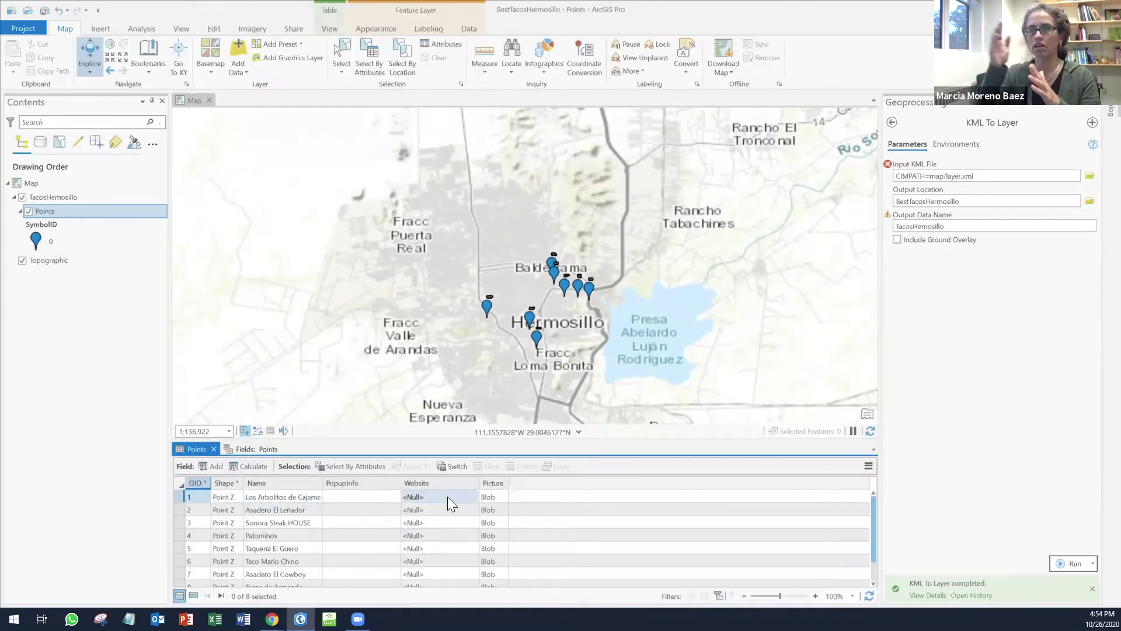
{"action": "left_click", "coordinate": [495, 497]}
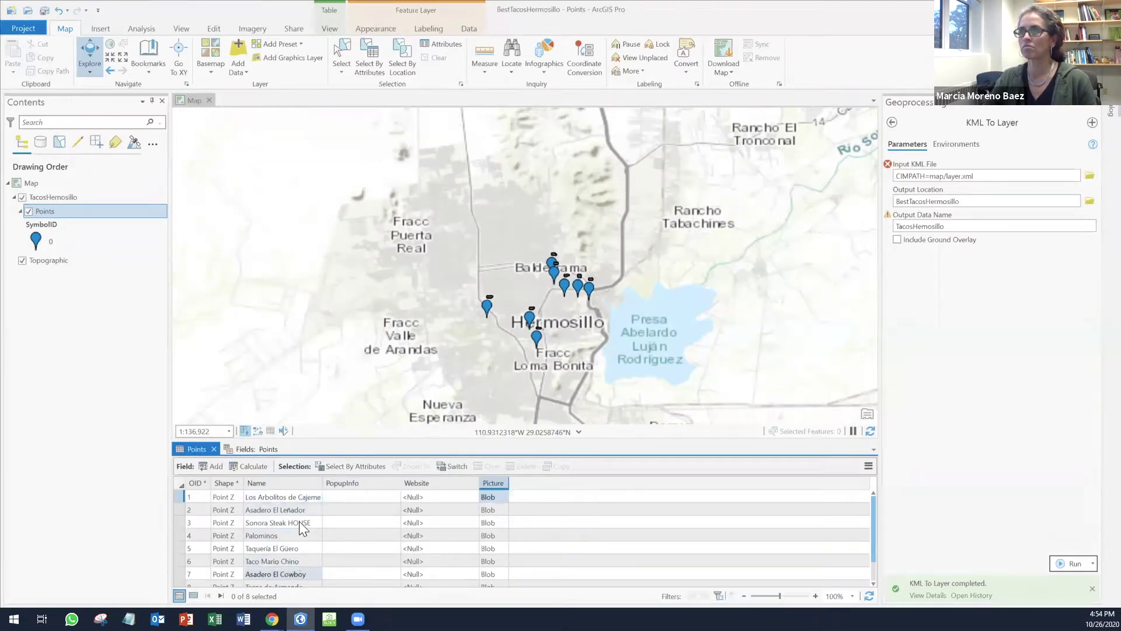
{"action": "double_click", "coordinate": [364, 496]}
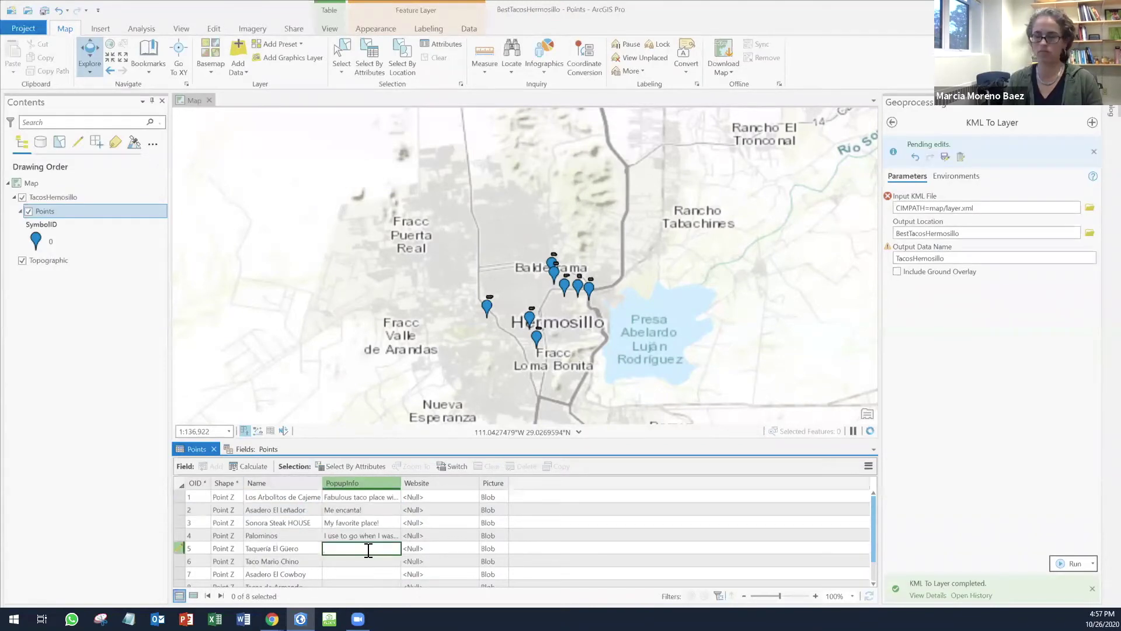
{"action": "type", "text": "new one to me that..."}
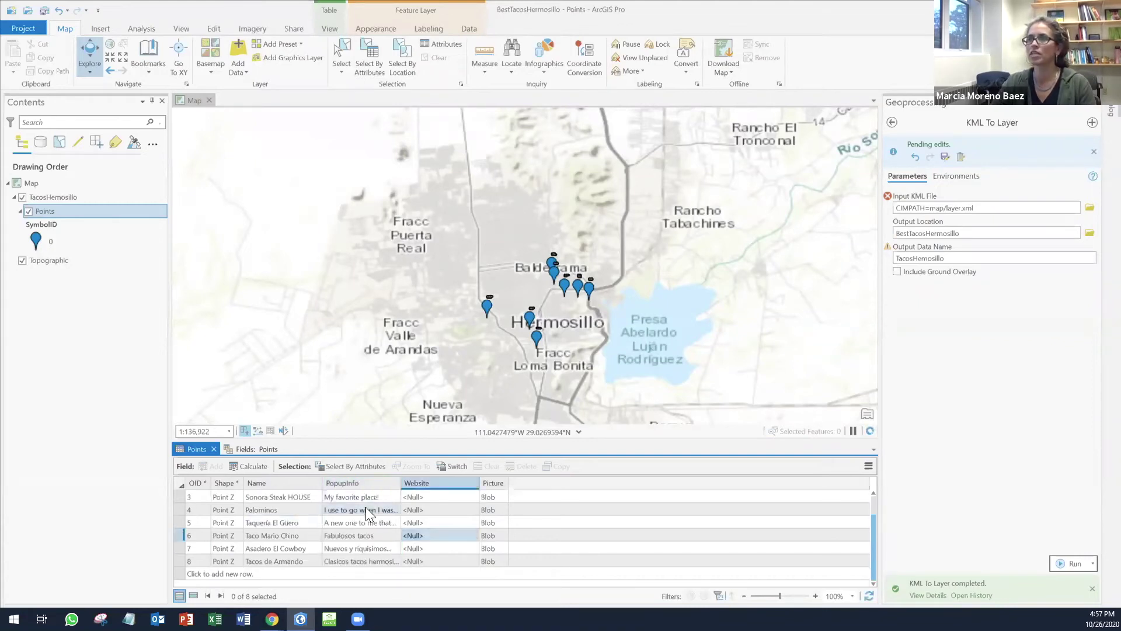
{"action": "scroll", "coordinate": [365, 507], "scroll_direction": "up", "scroll_amount": 1}
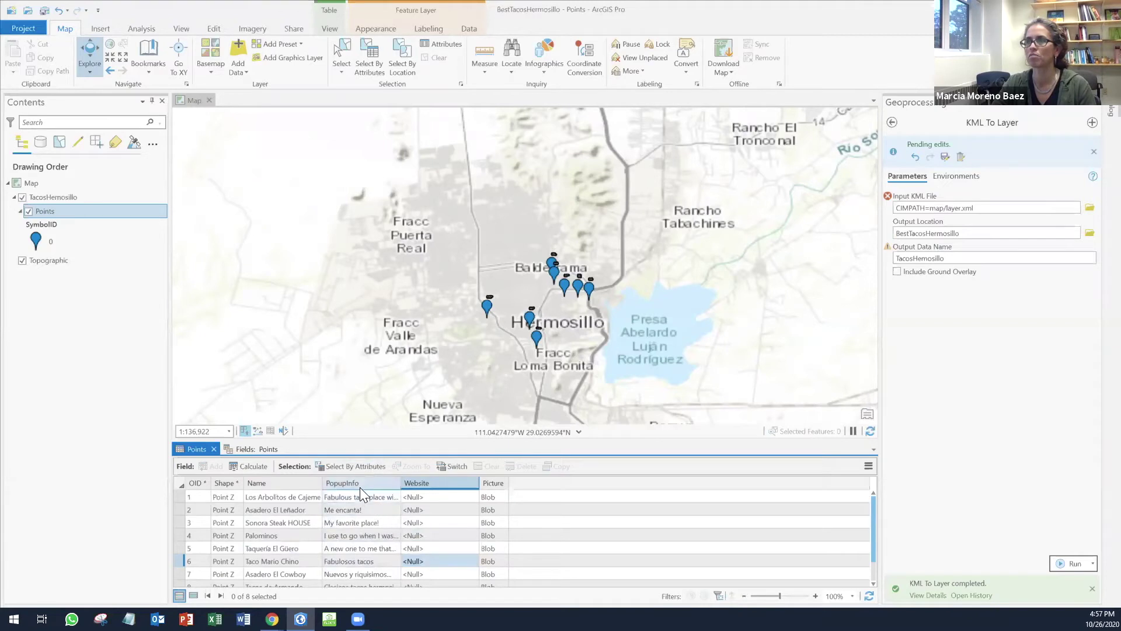
- Select the first restaurant's Website cell and reopen the Esri FAQ on hyperlink paths in fields
{"action": "left_click", "coordinate": [463, 497]}
{"action": "key", "text": "alt+Tab"}
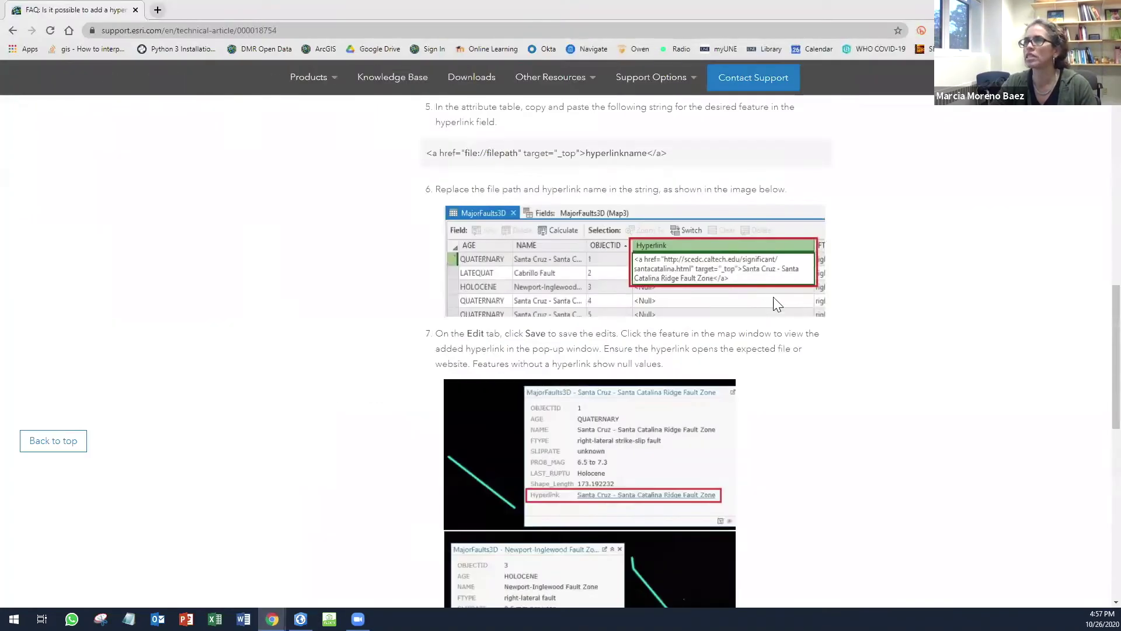
{"action": "scroll", "coordinate": [1094, 350], "scroll_direction": "up", "scroll_amount": 7}
{"action": "scroll", "coordinate": [1093, 233], "scroll_direction": "up", "scroll_amount": 6}
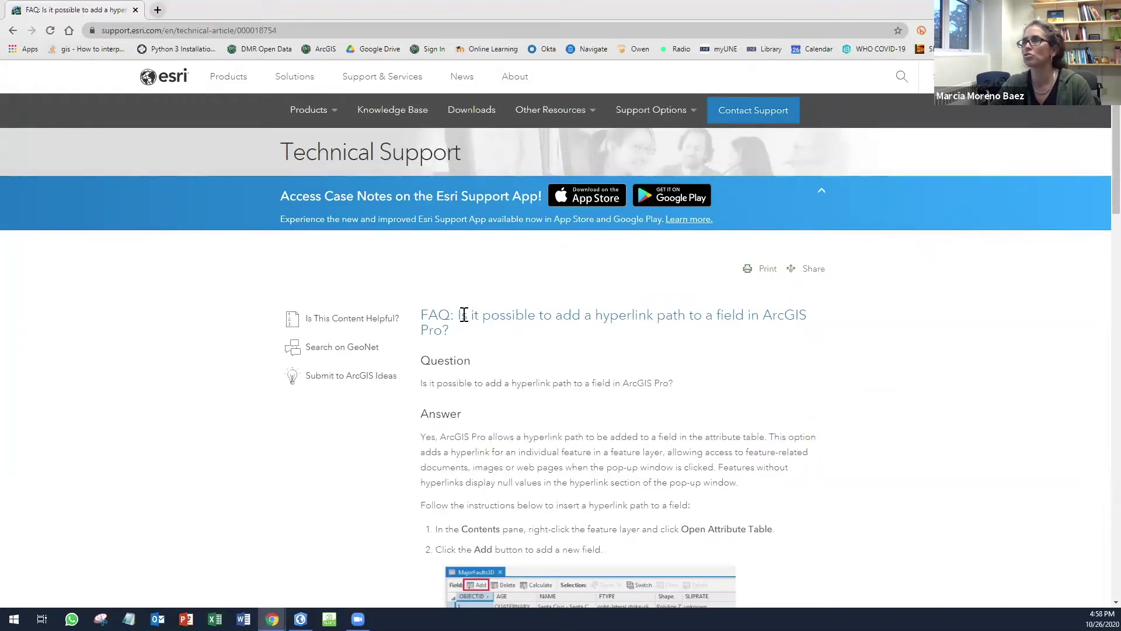
{"action": "left_click_drag", "start_coordinate": [460, 315], "coordinate": [653, 344]}
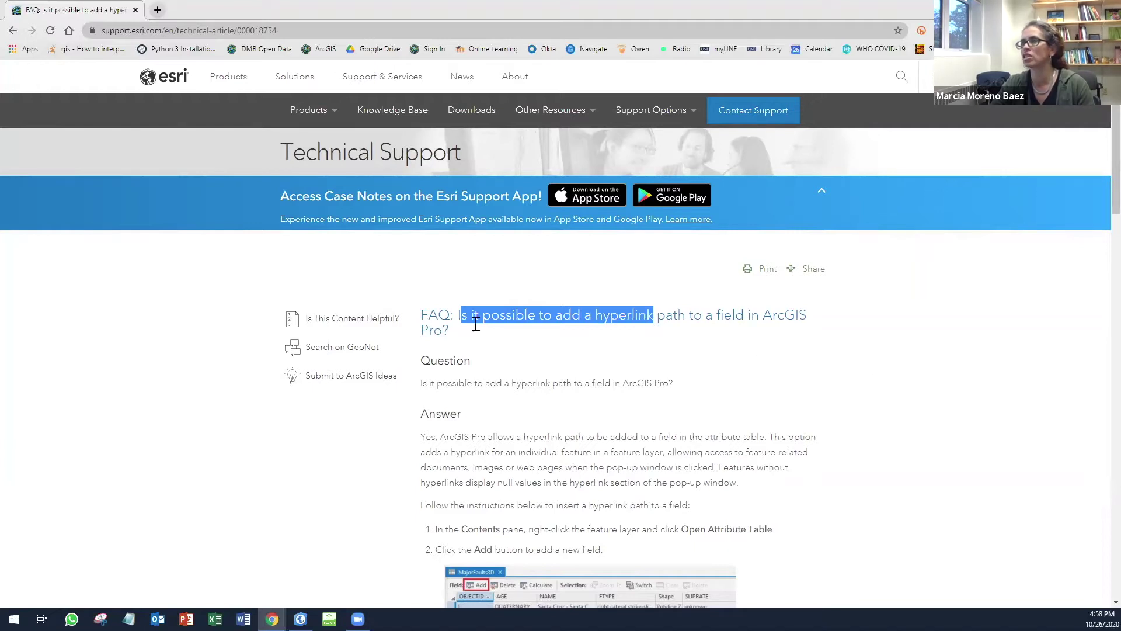
{"action": "left_click", "coordinate": [467, 342]}
{"action": "left_click", "coordinate": [13, 30]}
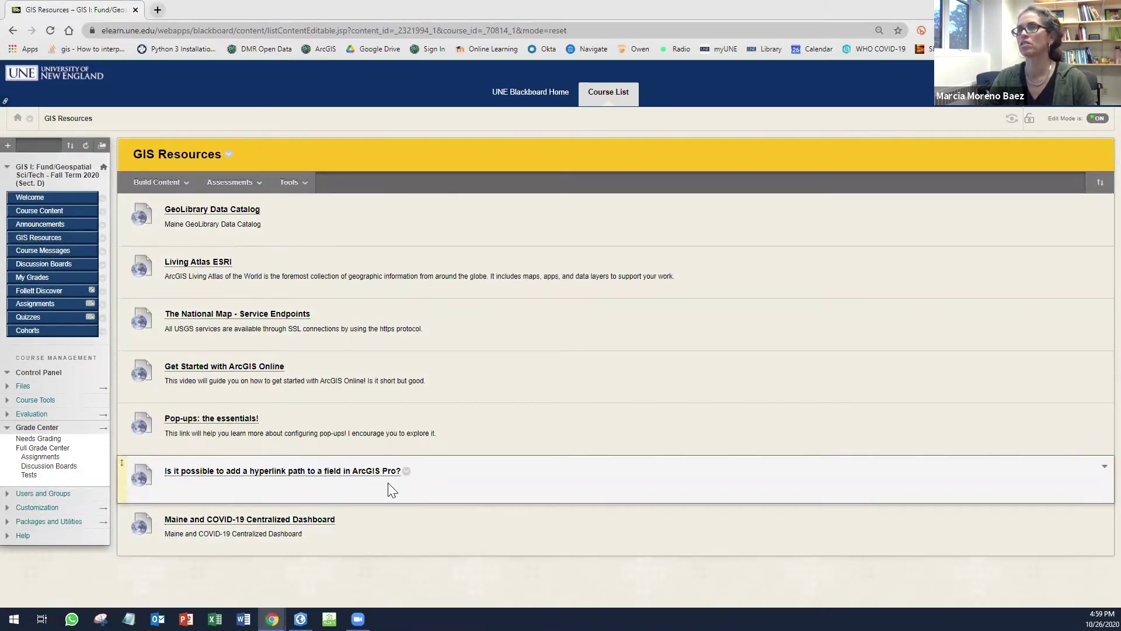
- Scroll down the Esri FAQ to its sample hyperlink code, glancing at the attribute table
{"action": "scroll", "coordinate": [870, 471], "scroll_direction": "down", "scroll_amount": 3}
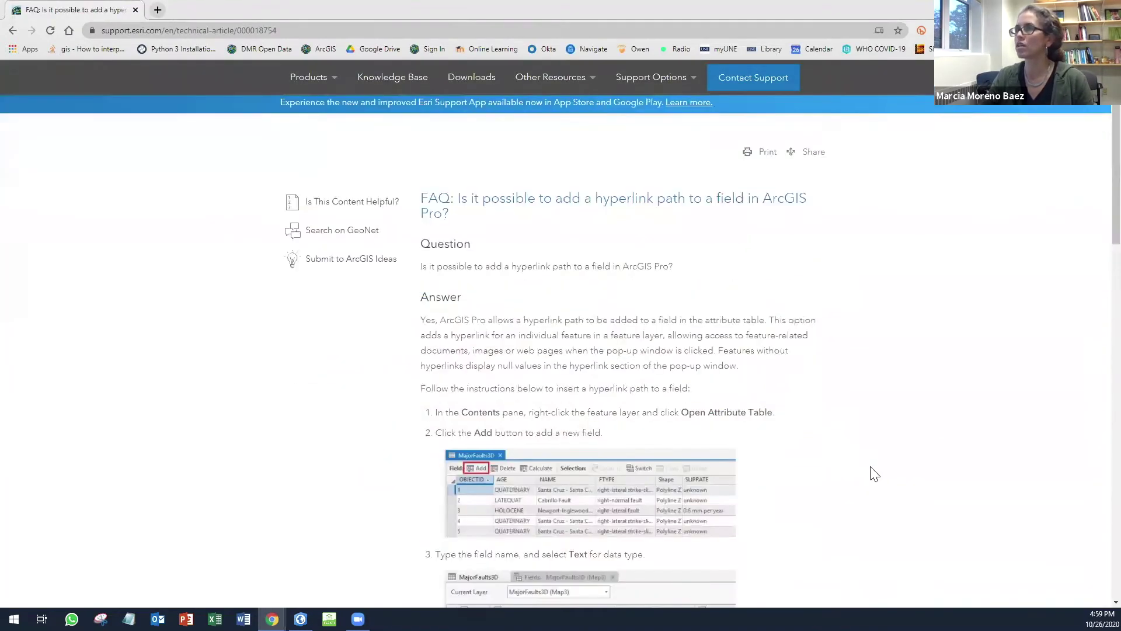
{"action": "scroll", "coordinate": [870, 471], "scroll_direction": "down", "scroll_amount": 1}
{"action": "scroll", "coordinate": [827, 432], "scroll_direction": "down", "scroll_amount": 3}
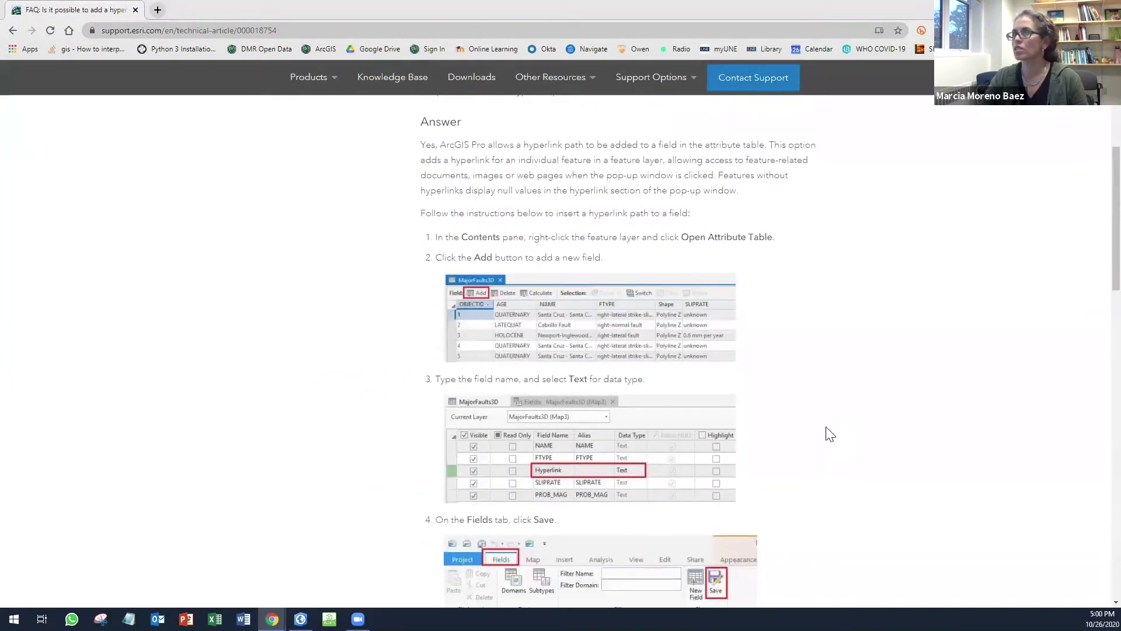
{"action": "scroll", "coordinate": [829, 433], "scroll_direction": "down", "scroll_amount": 2}
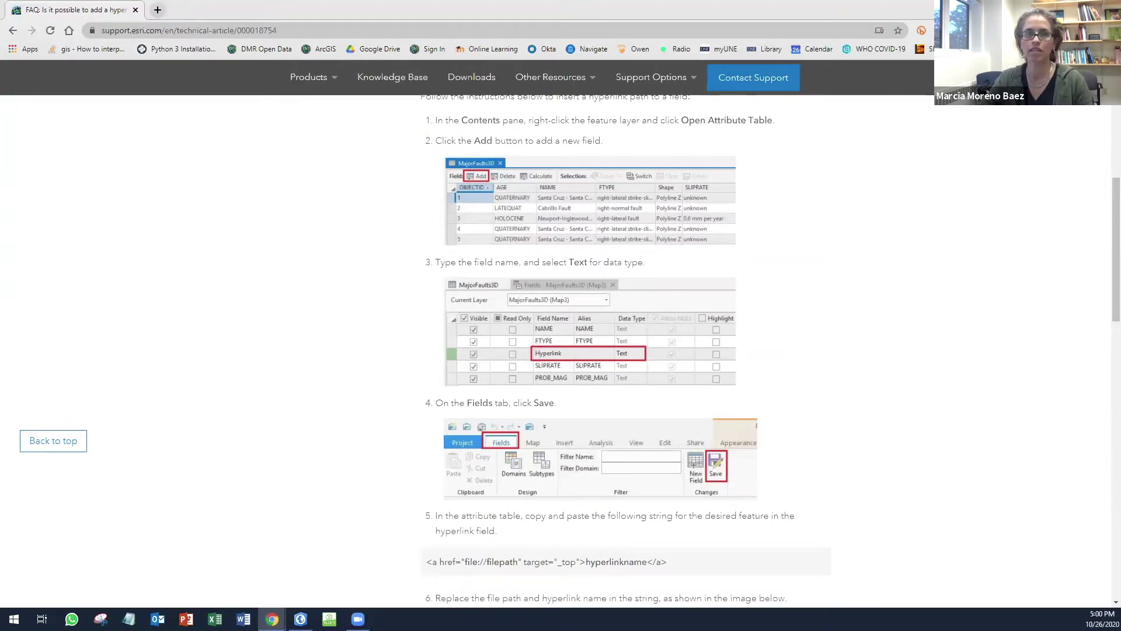
{"action": "key", "text": "alt+Tab"}
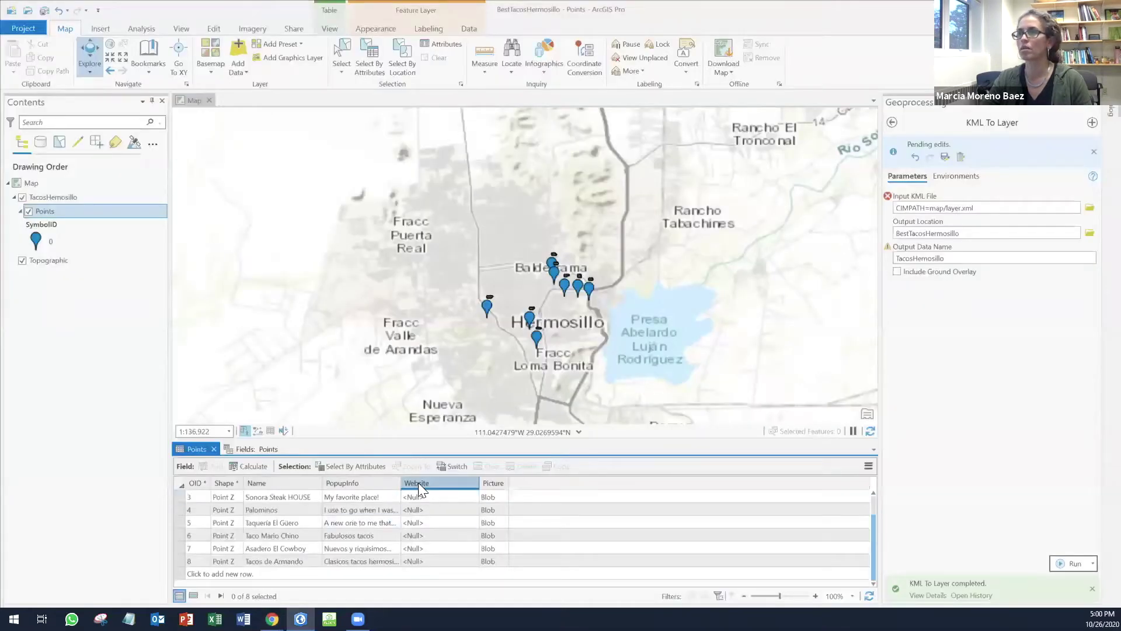
{"action": "key", "text": "alt+Tab"}
{"action": "scroll", "coordinate": [647, 368], "scroll_direction": "down", "scroll_amount": 6}
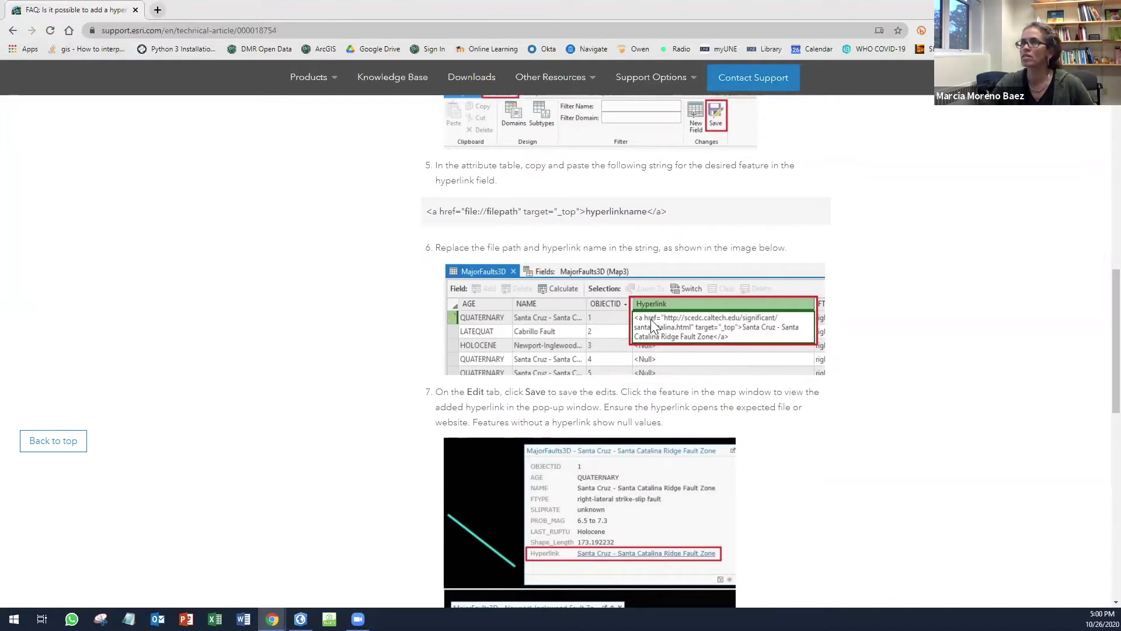
- Copy the sample <a href> hyperlink code and open a blank Notepad document
{"action": "triple_click", "coordinate": [689, 193]}
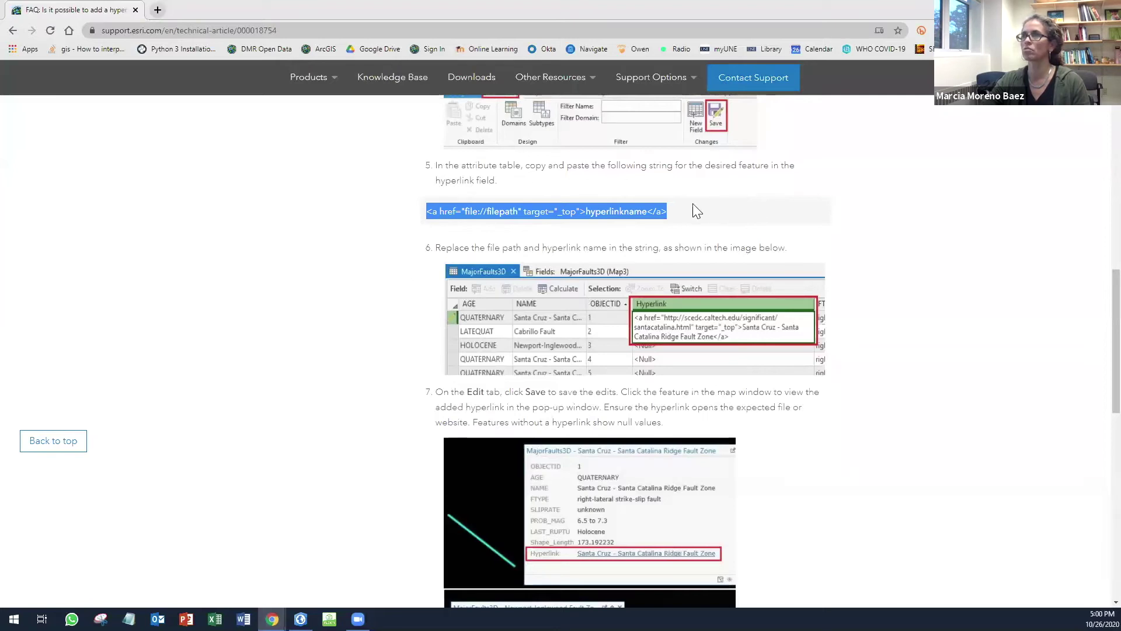
{"action": "right_click", "coordinate": [648, 212]}
{"action": "left_click", "coordinate": [699, 224]}
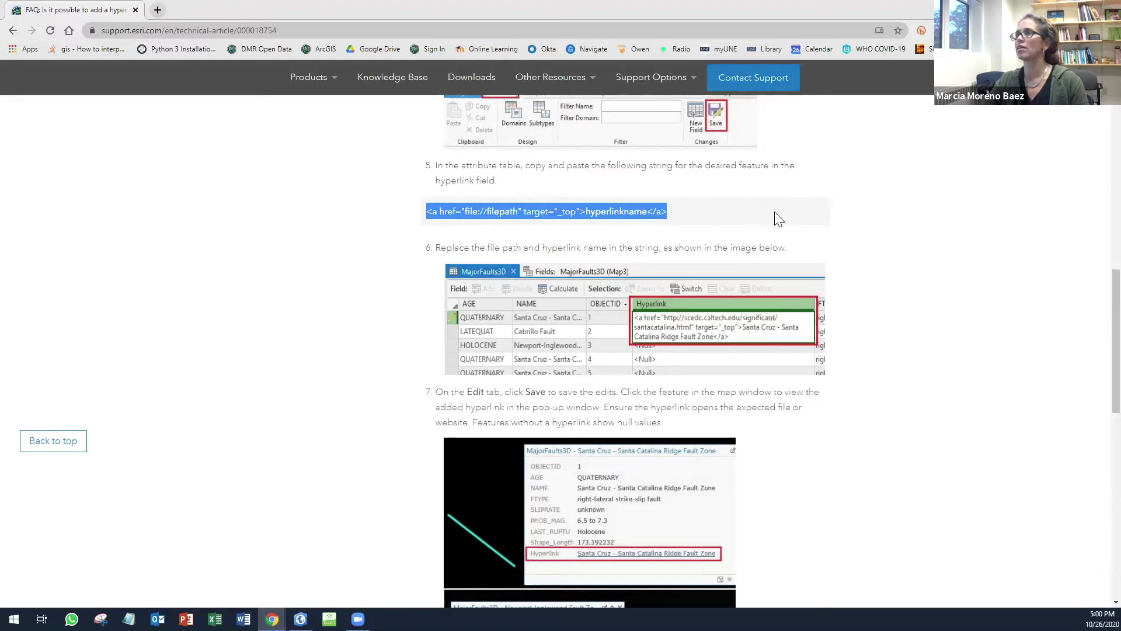
{"action": "left_click", "coordinate": [748, 226]}
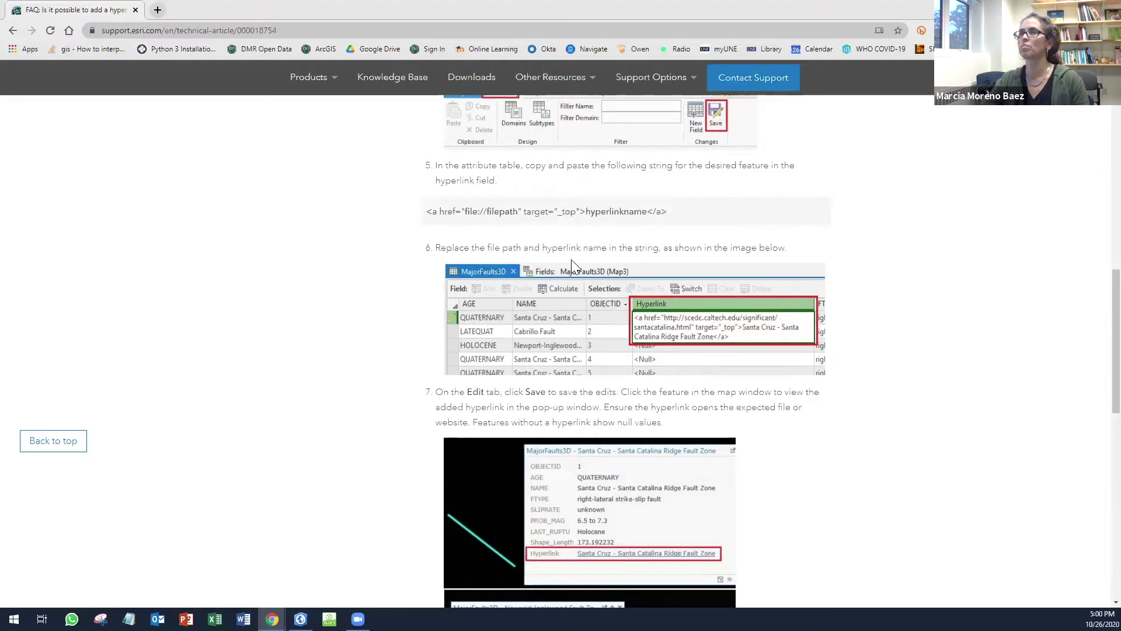
{"action": "left_click_drag", "start_coordinate": [465, 211], "coordinate": [518, 212]}
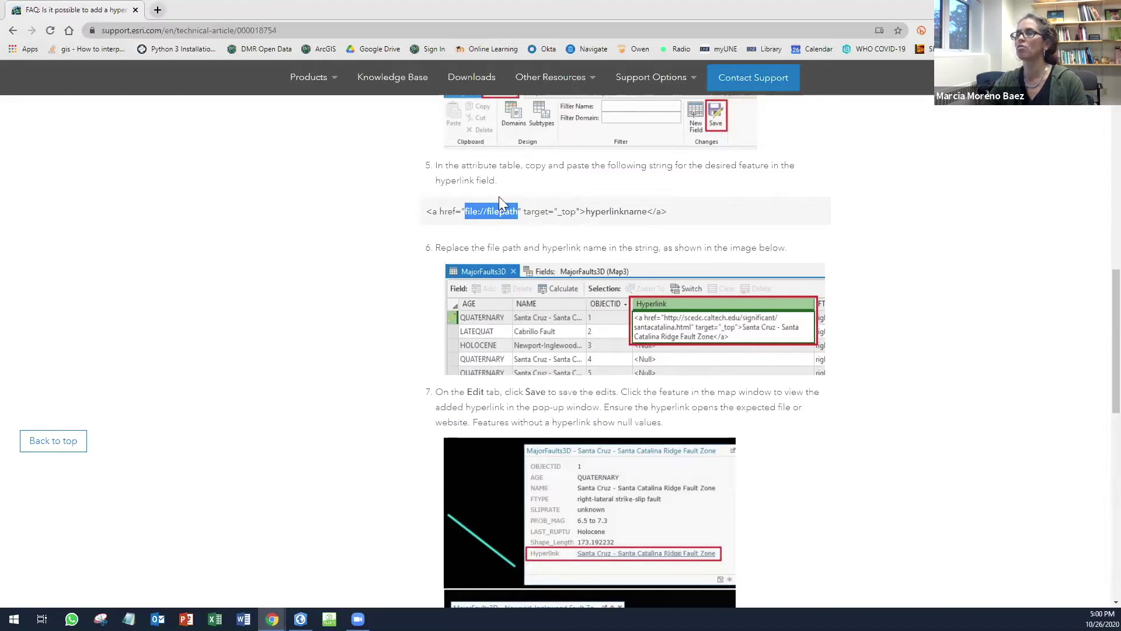
{"action": "key", "text": "alt+Tab"}
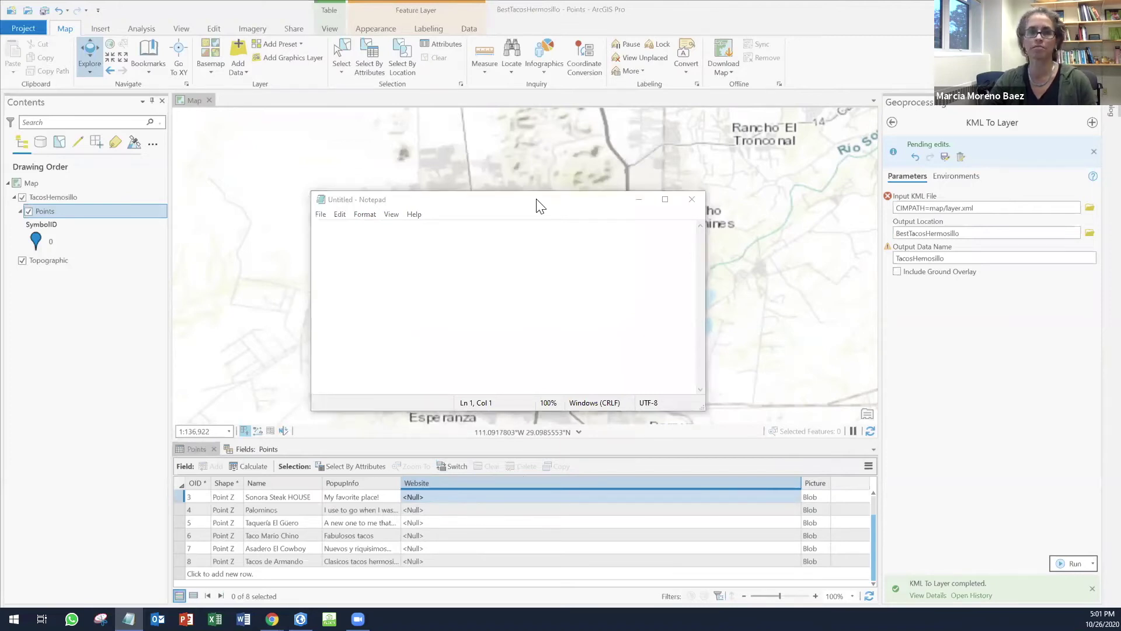
- In Notepad, replace file://filepath in the hyperlink template with the Los Arbolitos de Cajeme TripAdvisor URL
{"action": "left_click", "coordinate": [438, 282]}
{"action": "key", "text": "ctrl+v"}
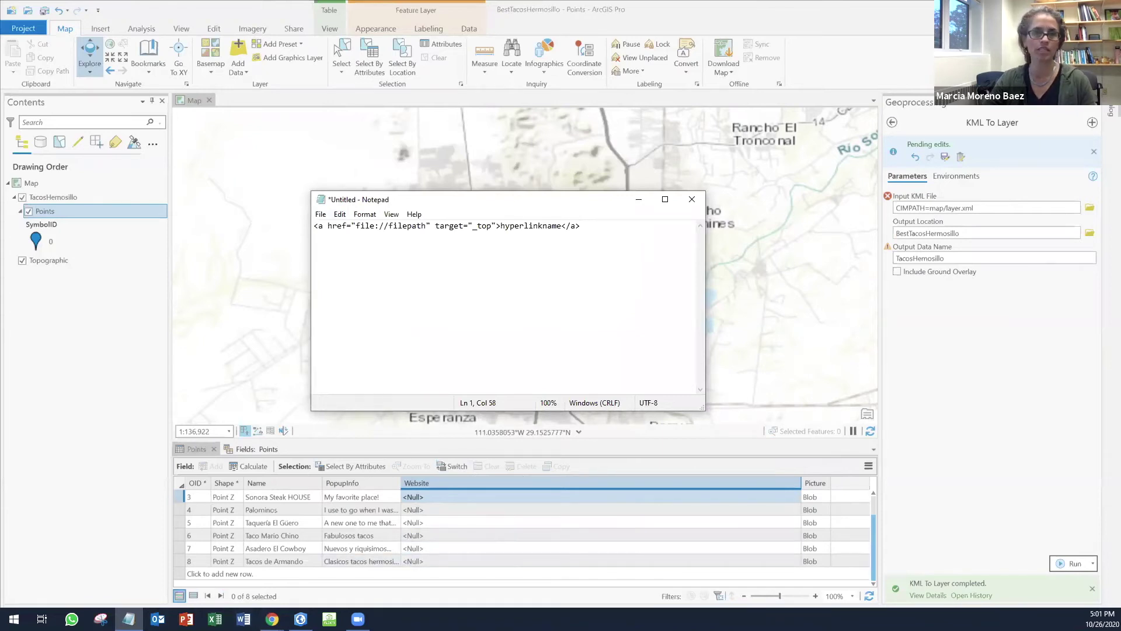
{"action": "left_click", "coordinate": [415, 274]}
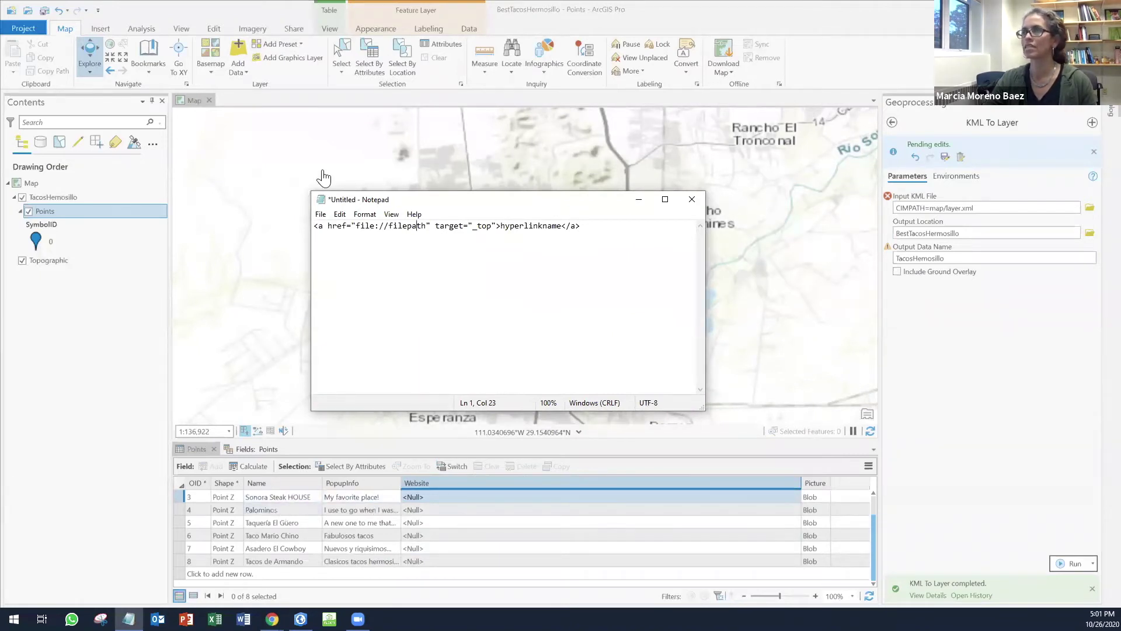
{"action": "left_click_drag", "start_coordinate": [358, 226], "coordinate": [426, 232]}
{"action": "key", "text": "ctrl+v"}
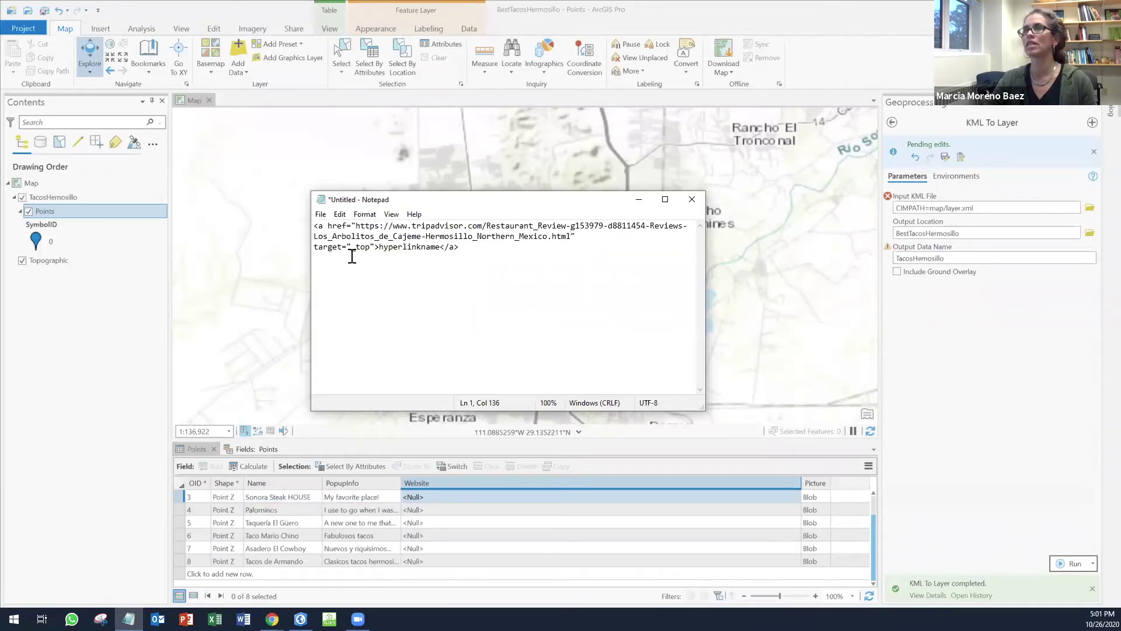
{"action": "left_click_drag", "start_coordinate": [457, 250], "coordinate": [226, 200]}
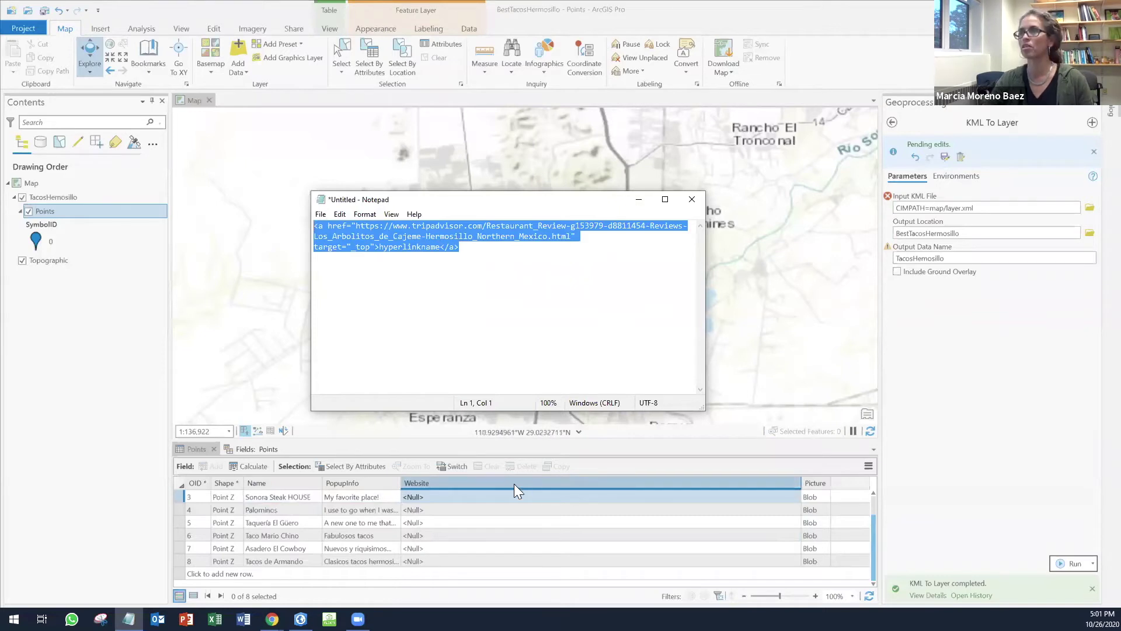
- Paste the finished hyperlink into Los Arbolitos de Cajeme's Website cell in the attribute table
{"action": "left_click", "coordinate": [464, 497]}
{"action": "scroll", "coordinate": [569, 508], "scroll_direction": "up", "scroll_amount": 1}
{"action": "double_click", "coordinate": [555, 497]}
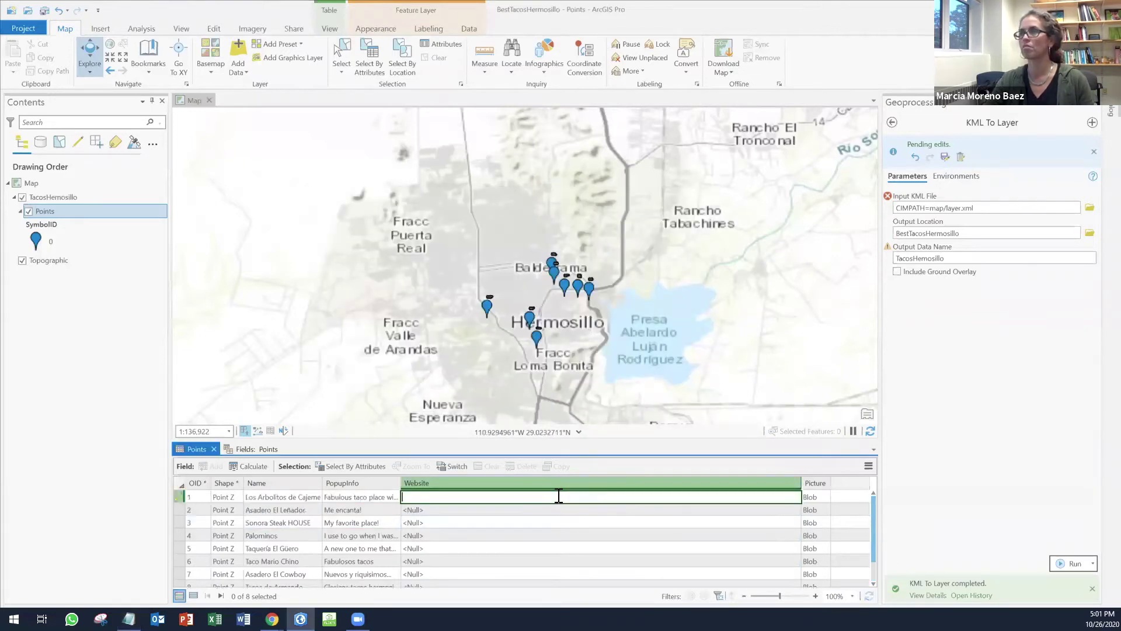
{"action": "key", "text": "ctrl+v"}
{"action": "key", "text": "Return"}
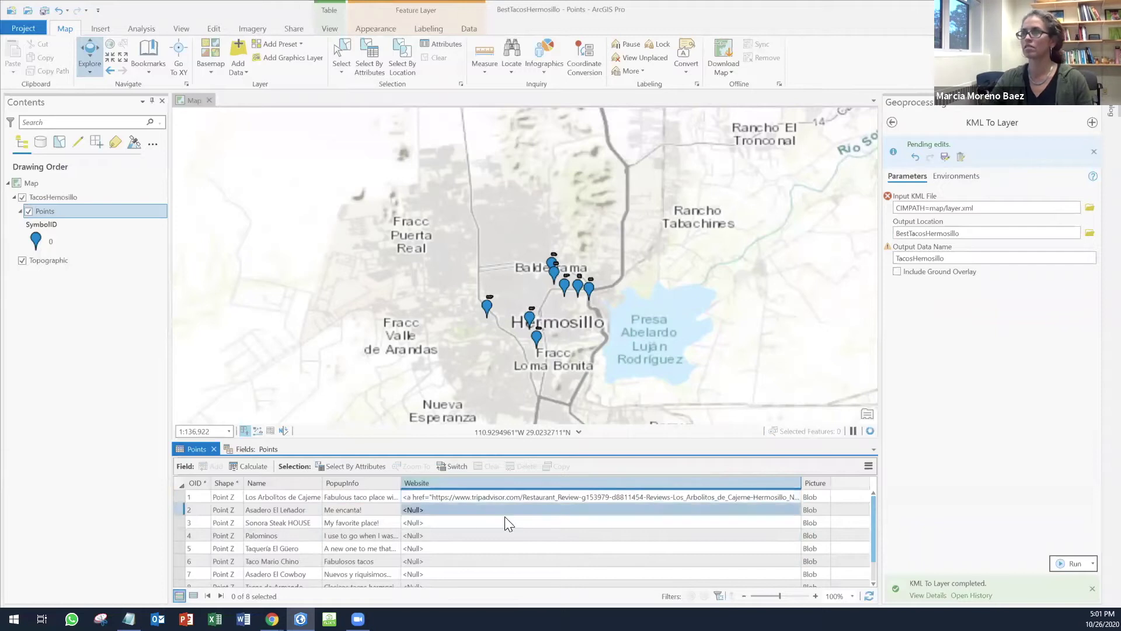
{"action": "double_click", "coordinate": [459, 510]}
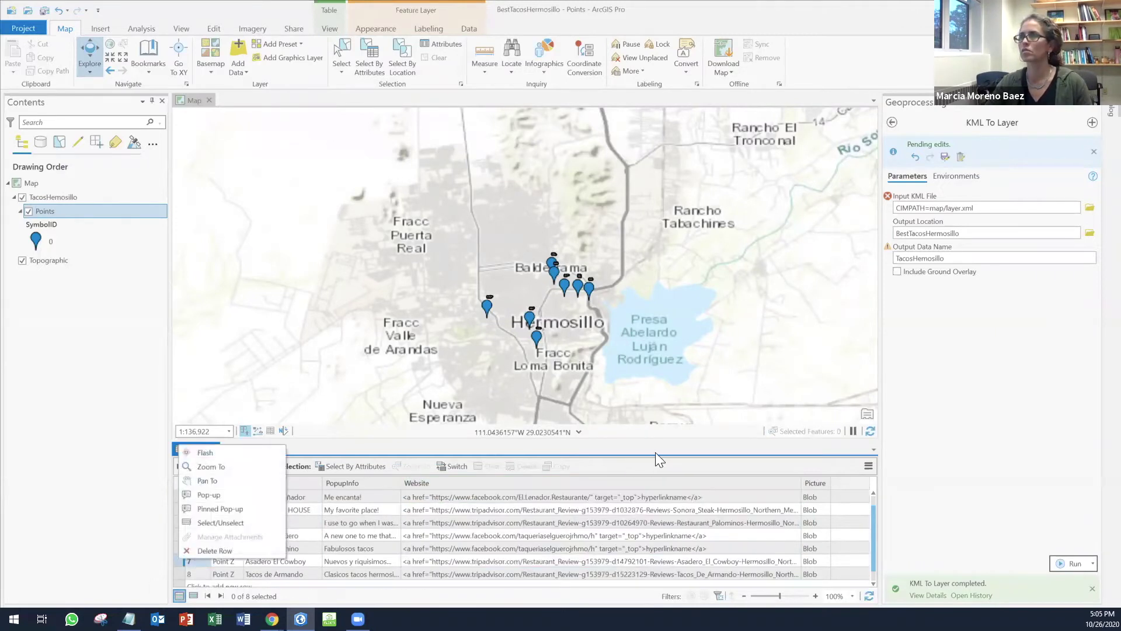
- Save the Website hyperlink edits to the Points layer from the Edit tab
{"action": "key", "text": "Escape"}
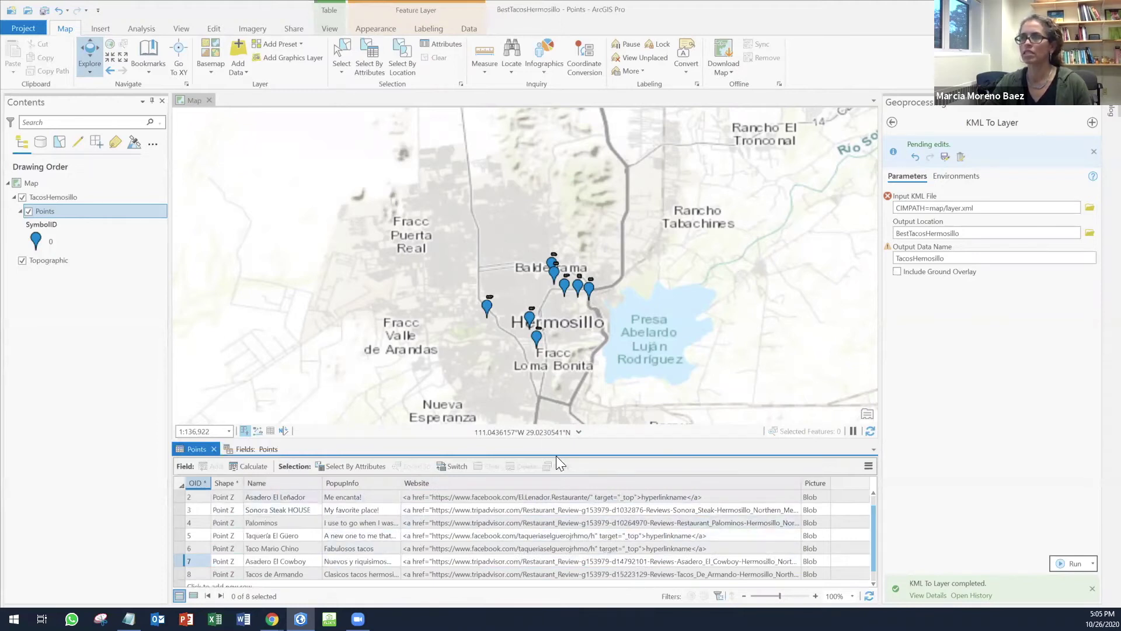
{"action": "left_click", "coordinate": [213, 28]}
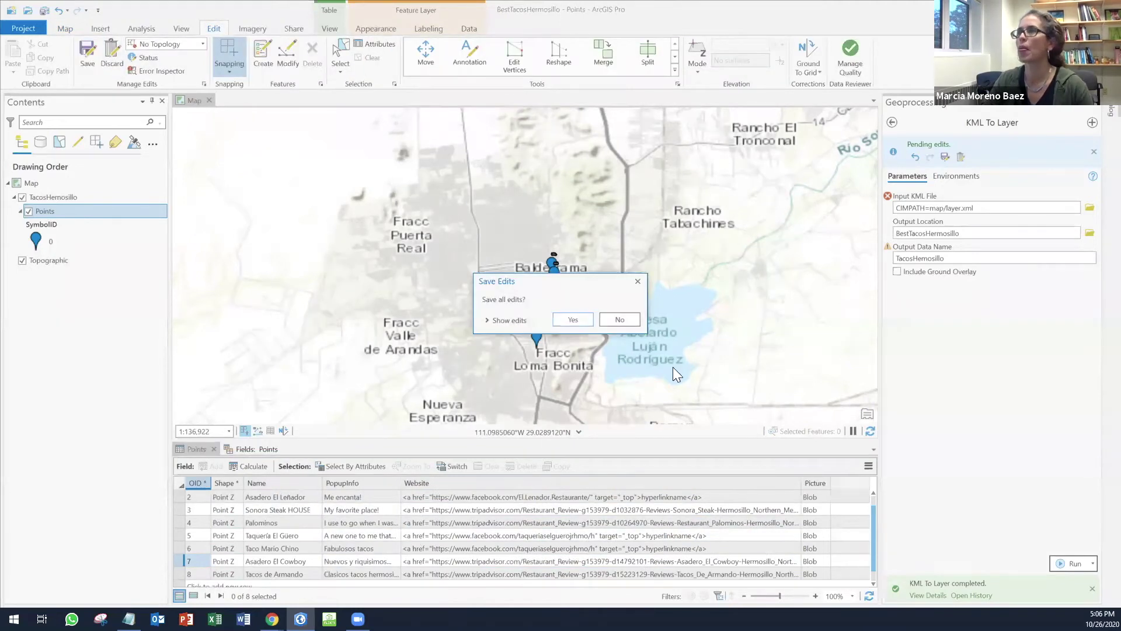
{"action": "left_click", "coordinate": [578, 318]}
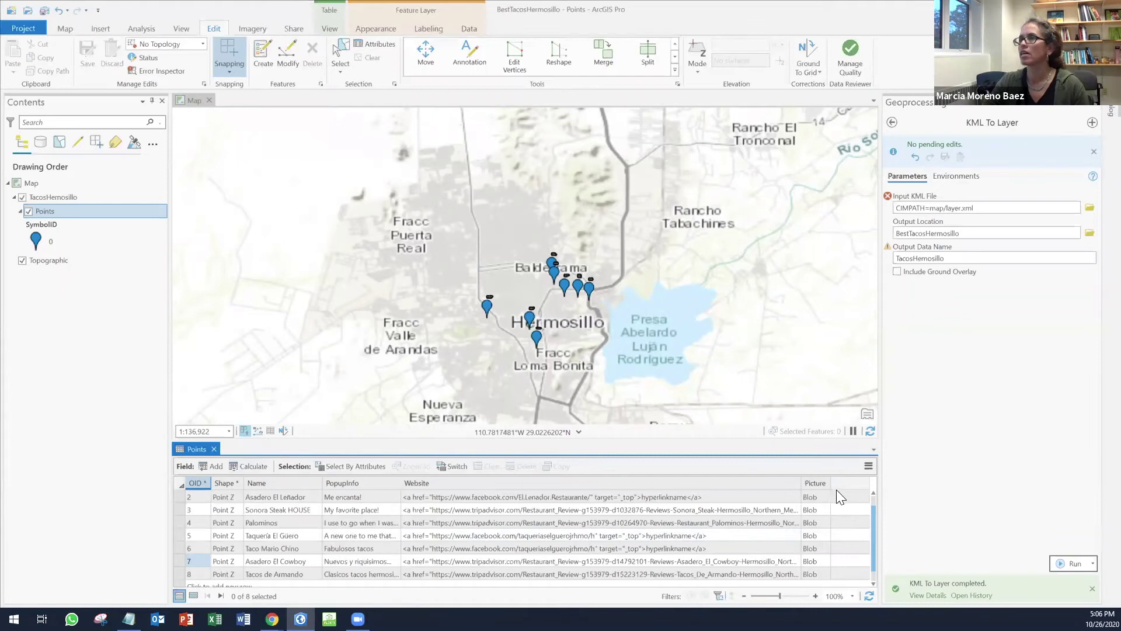
{"action": "left_click", "coordinate": [488, 310]}
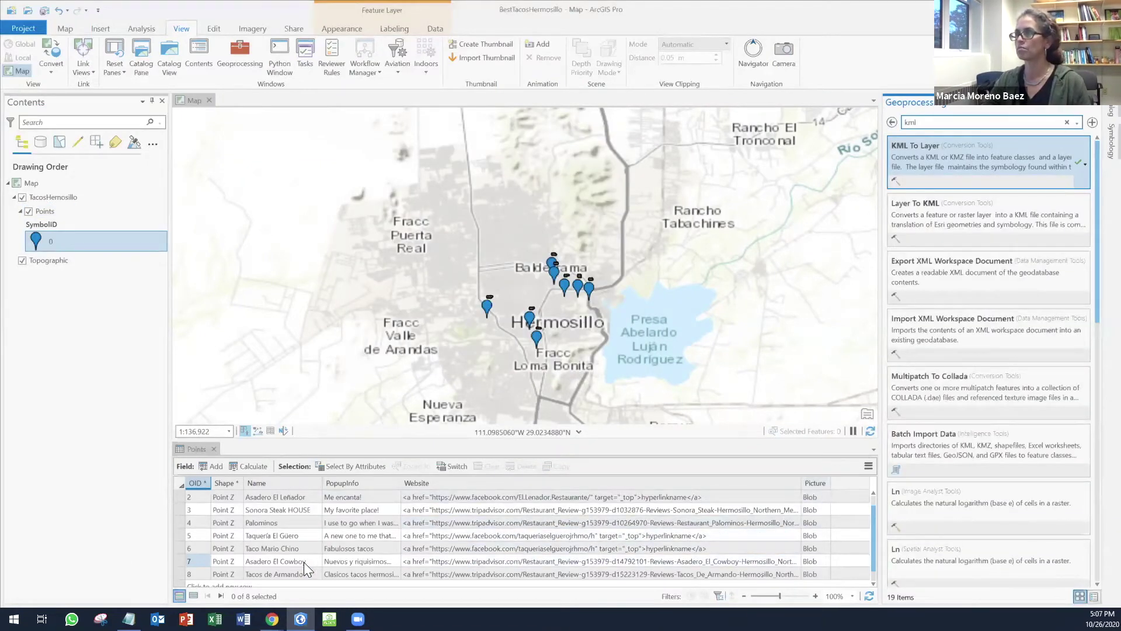
- Add a Long field named Rate to Points in Fields view, hide Field, and save
{"action": "left_click", "coordinate": [868, 466]}
{"action": "left_click", "coordinate": [682, 496]}
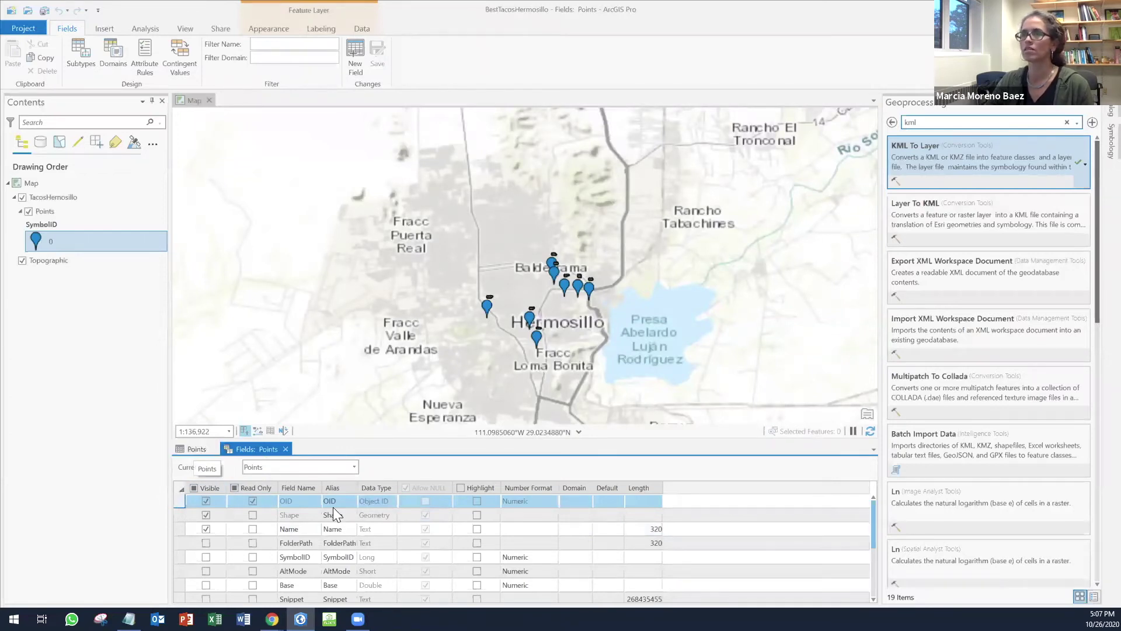
{"action": "scroll", "coordinate": [350, 560], "scroll_direction": "down", "scroll_amount": 3}
{"action": "left_click", "coordinate": [280, 589]}
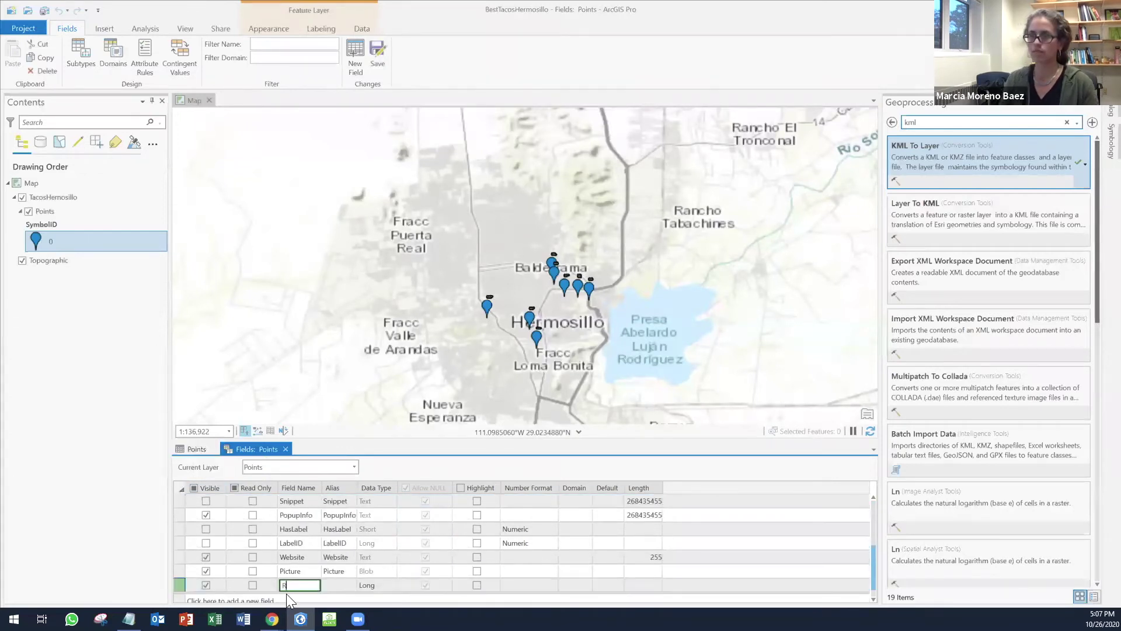
{"action": "type", "text": "Rate"}
{"action": "left_click", "coordinate": [372, 588]}
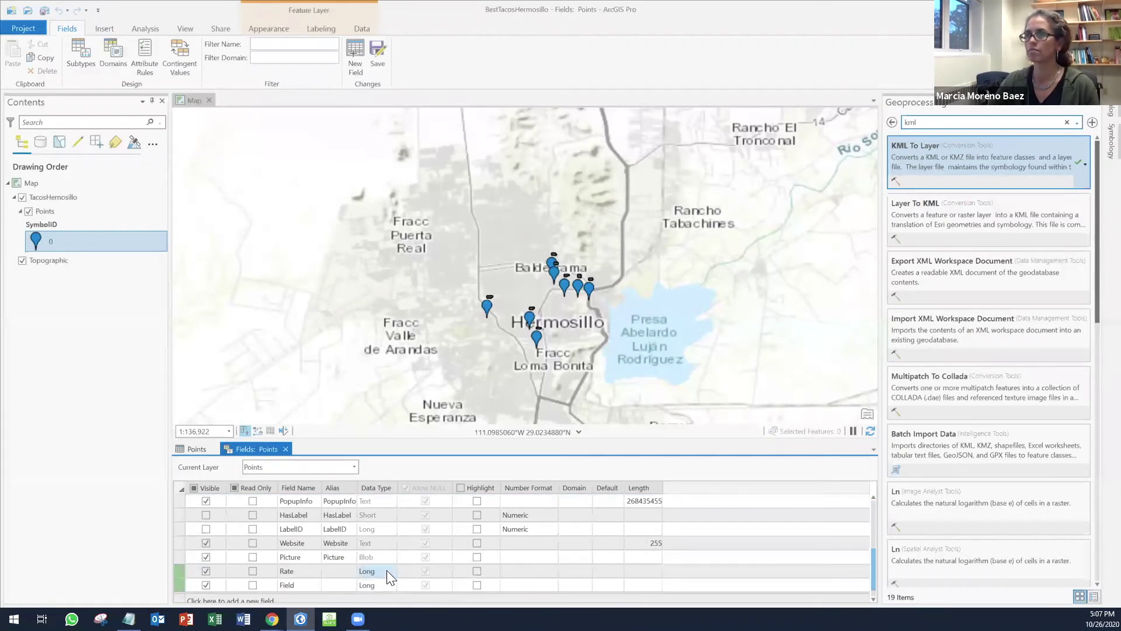
{"action": "left_click", "coordinate": [386, 569]}
{"action": "left_click", "coordinate": [389, 563]}
{"action": "left_click", "coordinate": [206, 585]}
{"action": "left_click", "coordinate": [377, 55]}
- Fill the Rate column with Good for four places and Best for three, including Tacos de Armando
{"action": "left_click", "coordinate": [196, 449]}
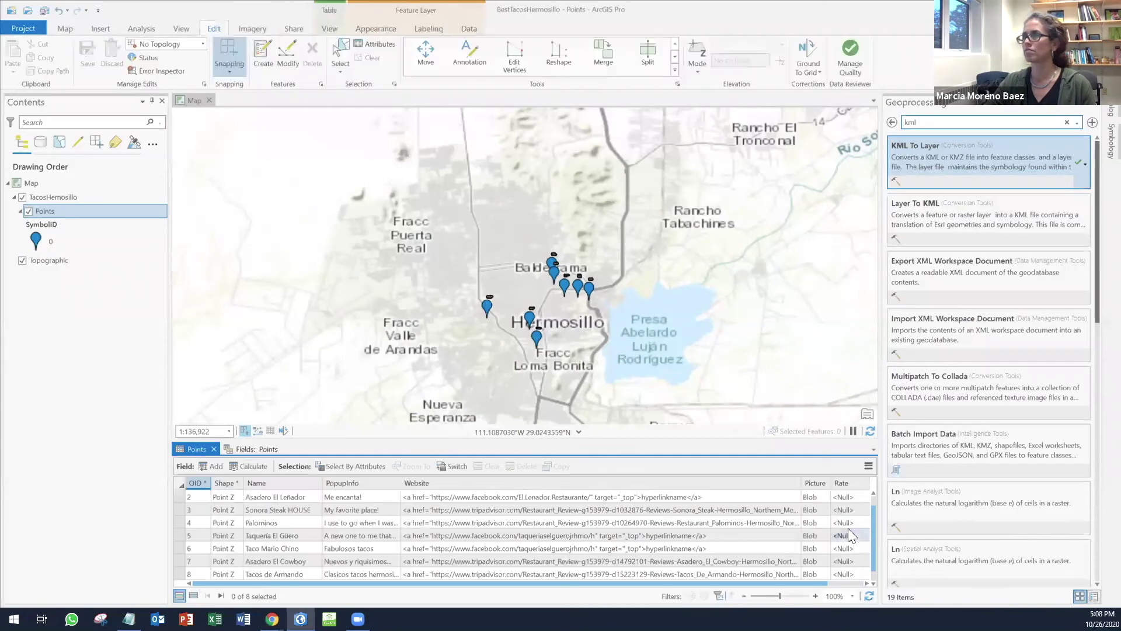
{"action": "left_click", "coordinate": [856, 500]}
{"action": "left_click", "coordinate": [832, 496]}
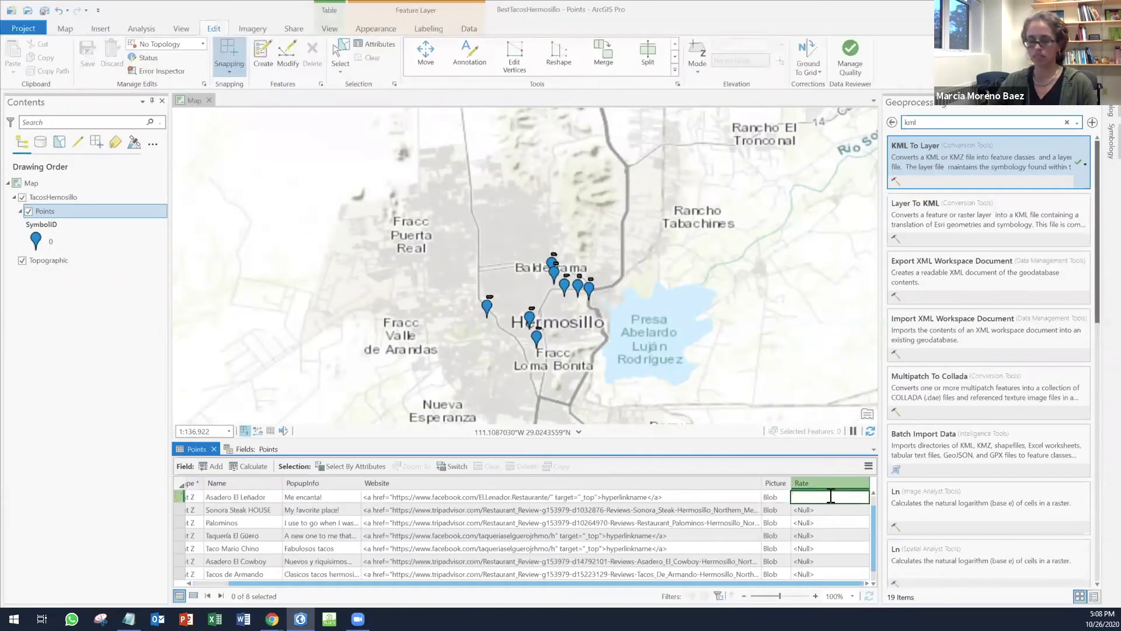
{"action": "type", "text": "Good"}
{"action": "key", "text": "Return"}
{"action": "type", "text": "Good"}
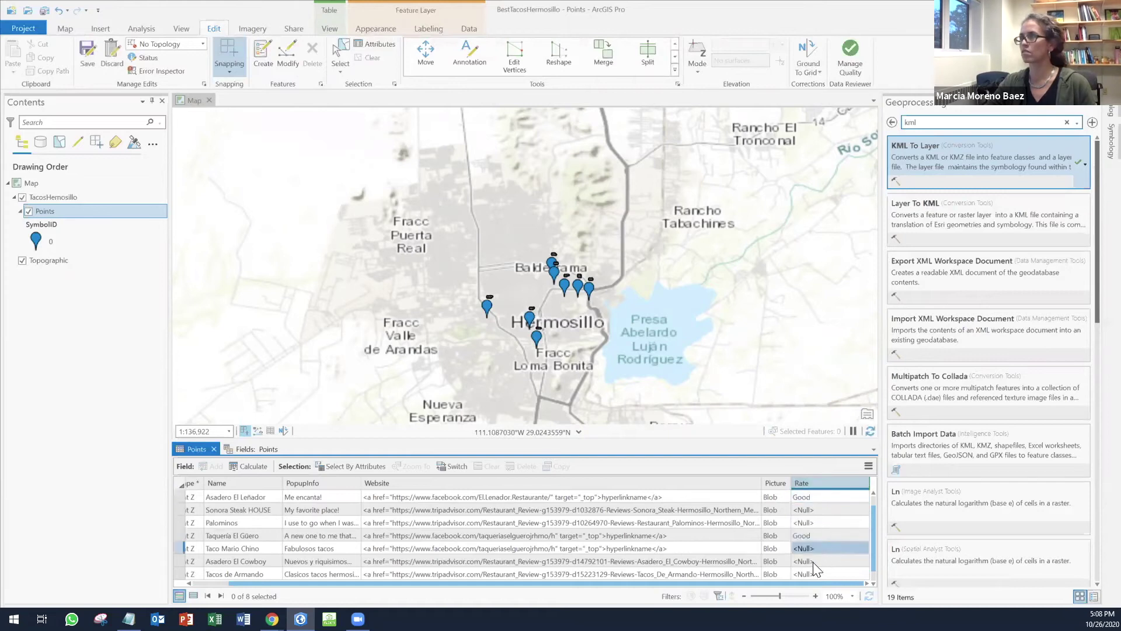
{"action": "left_click", "coordinate": [812, 573]}
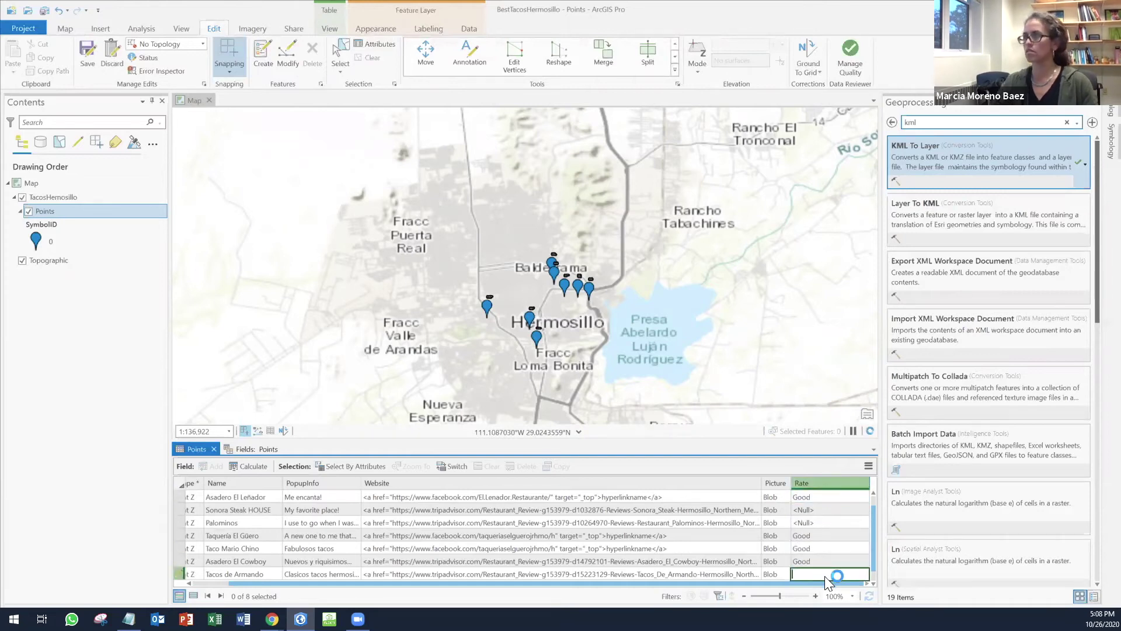
{"action": "type", "text": "Best"}
{"action": "left_click", "coordinate": [482, 339]}
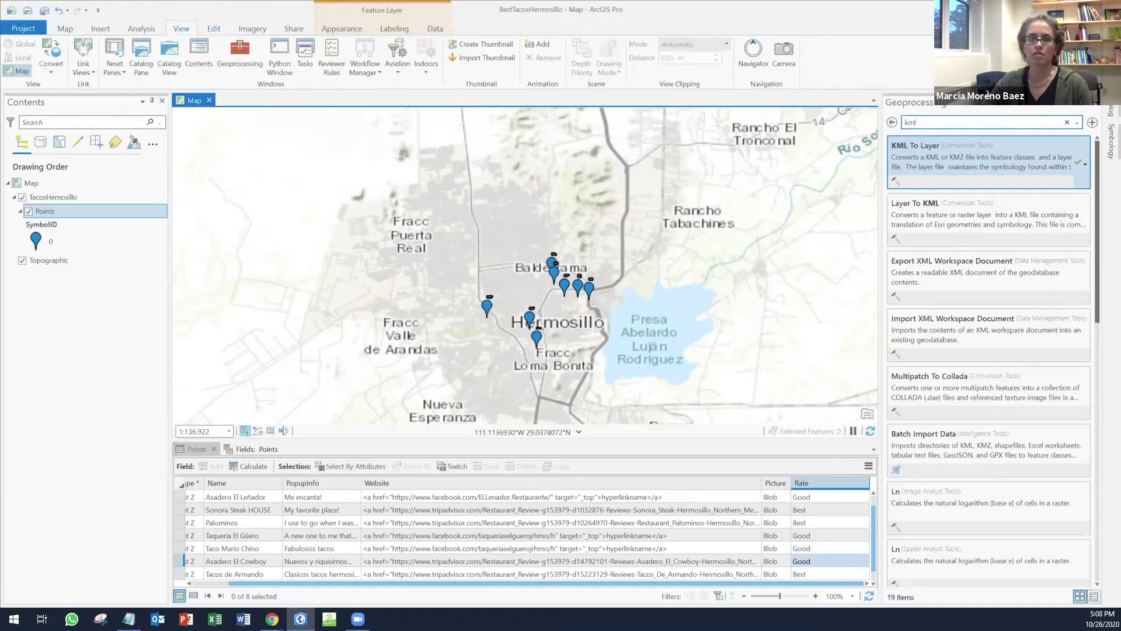
{"action": "left_click", "coordinate": [777, 497]}
- Run Enable Attachments with Points as the input dataset; the tool fails
{"action": "left_click", "coordinate": [920, 122]}
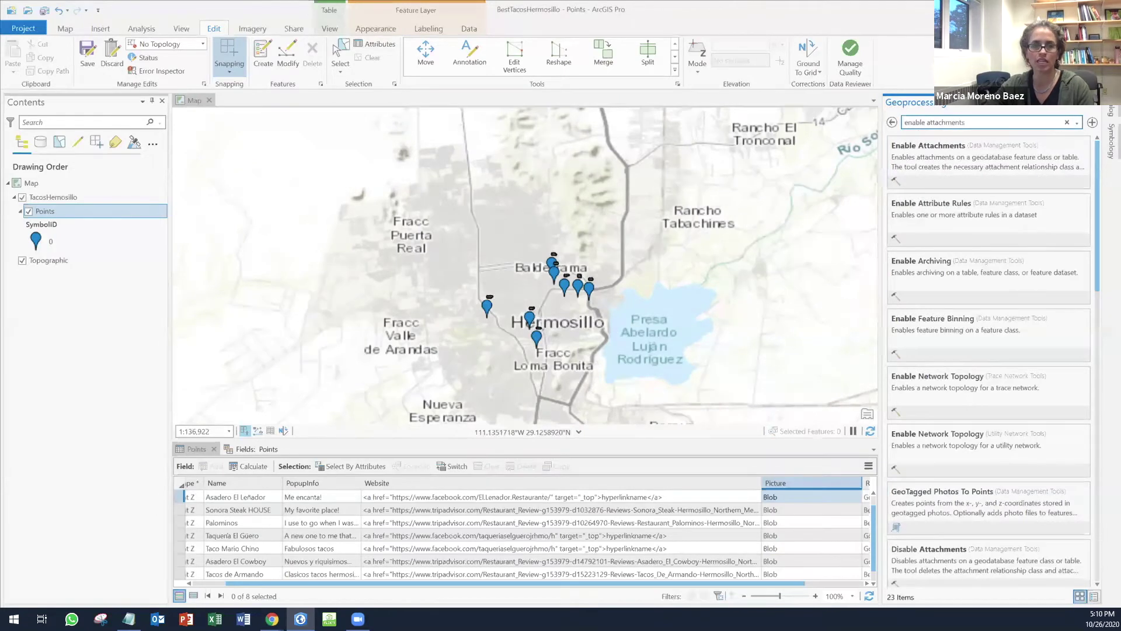
{"action": "left_click", "coordinate": [970, 166]}
{"action": "left_click_drag", "start_coordinate": [45, 211], "coordinate": [1039, 211]}
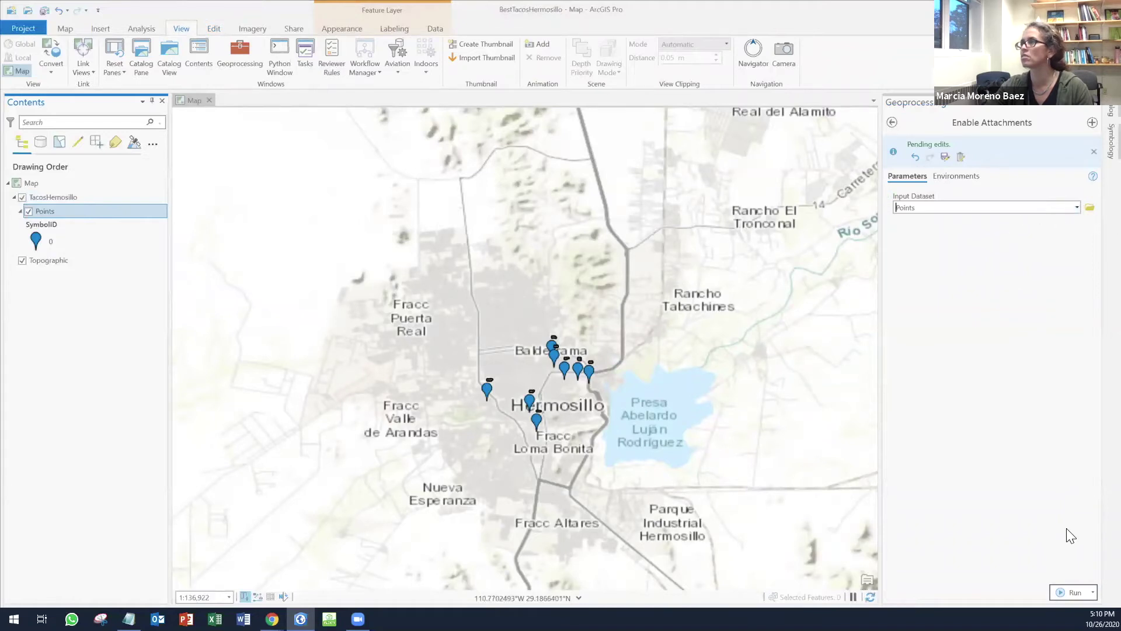
{"action": "left_click", "coordinate": [1073, 592]}
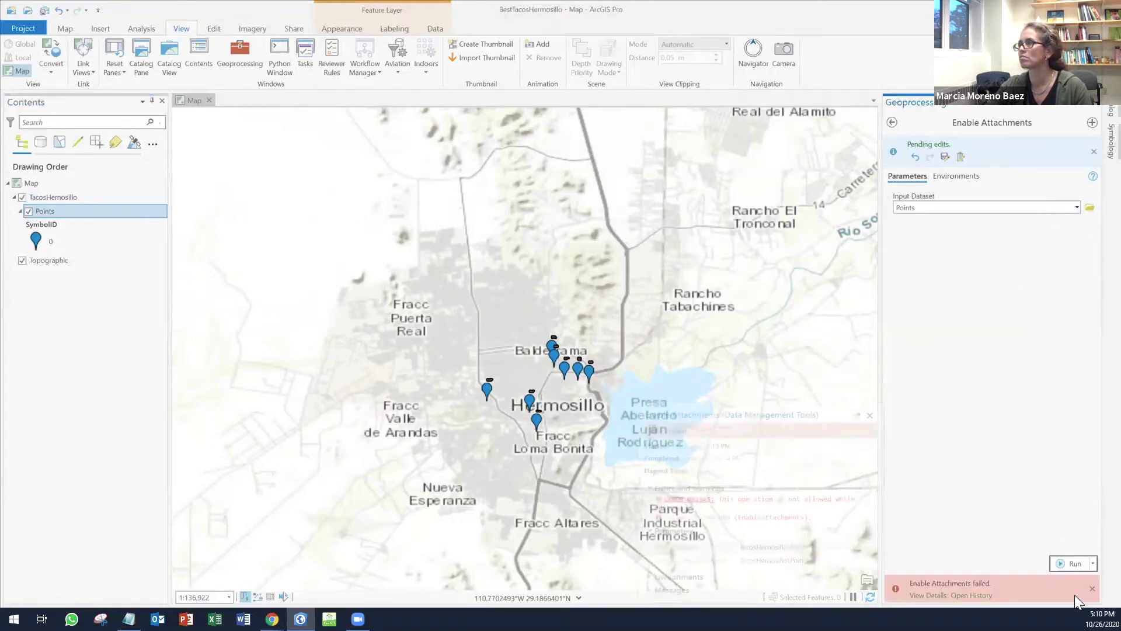
{"action": "left_click", "coordinate": [1077, 208]}
{"action": "left_click", "coordinate": [1037, 227]}
{"action": "left_click", "coordinate": [73, 265]}
- Export the Points features to a new Tacos feature class in BestTacosHermosillo.gdb
{"action": "right_click", "coordinate": [85, 214]}
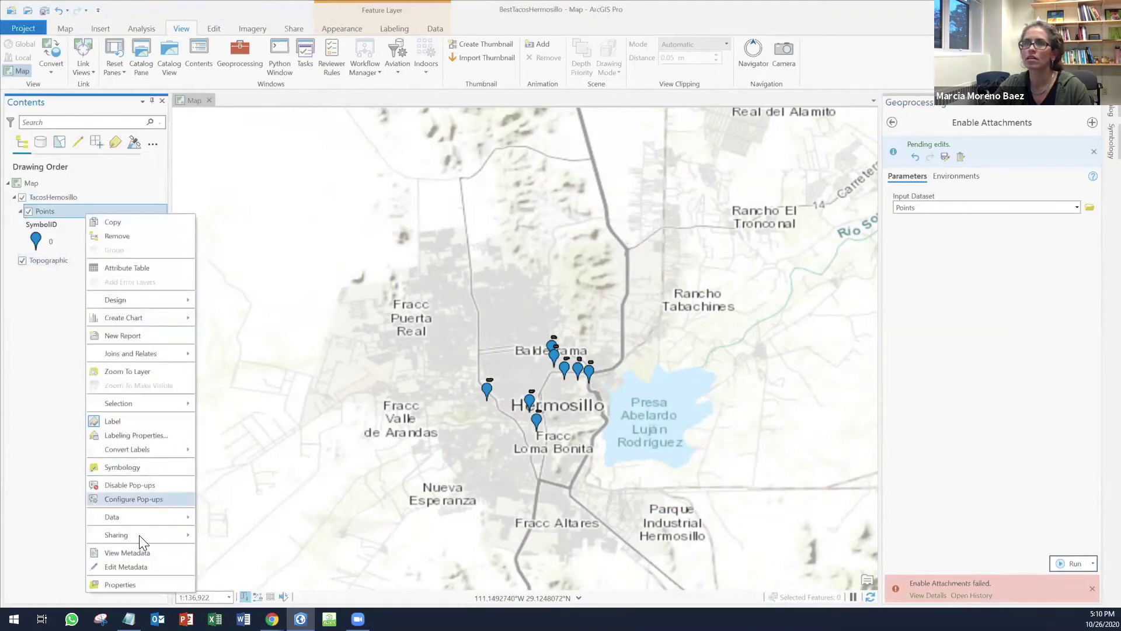
{"action": "mouse_move", "coordinate": [146, 517]}
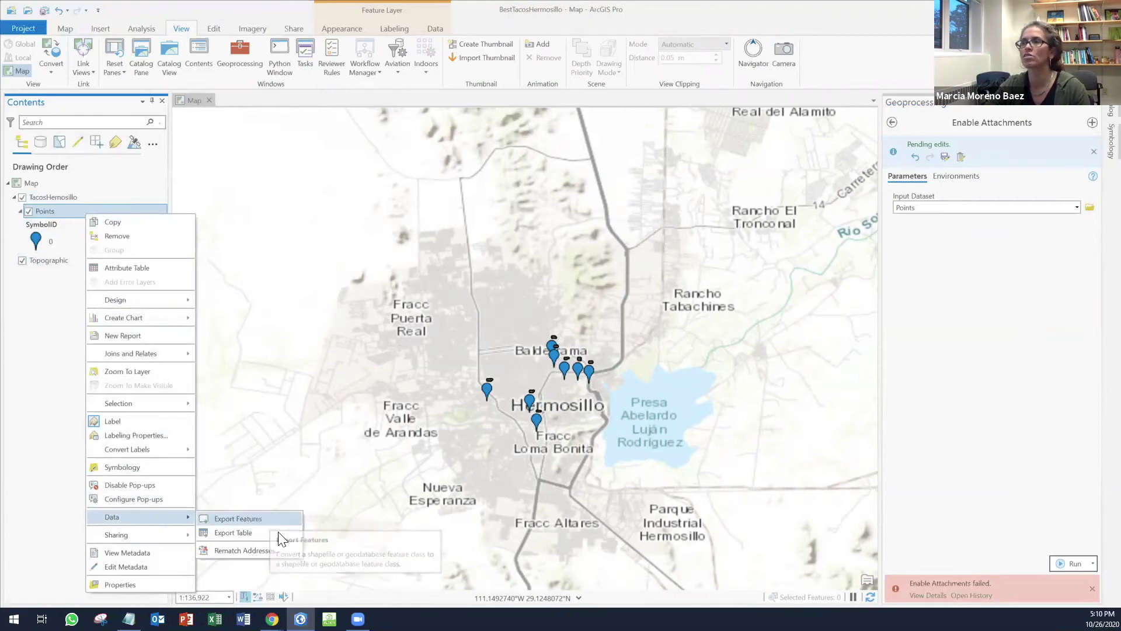
{"action": "left_click", "coordinate": [267, 519]}
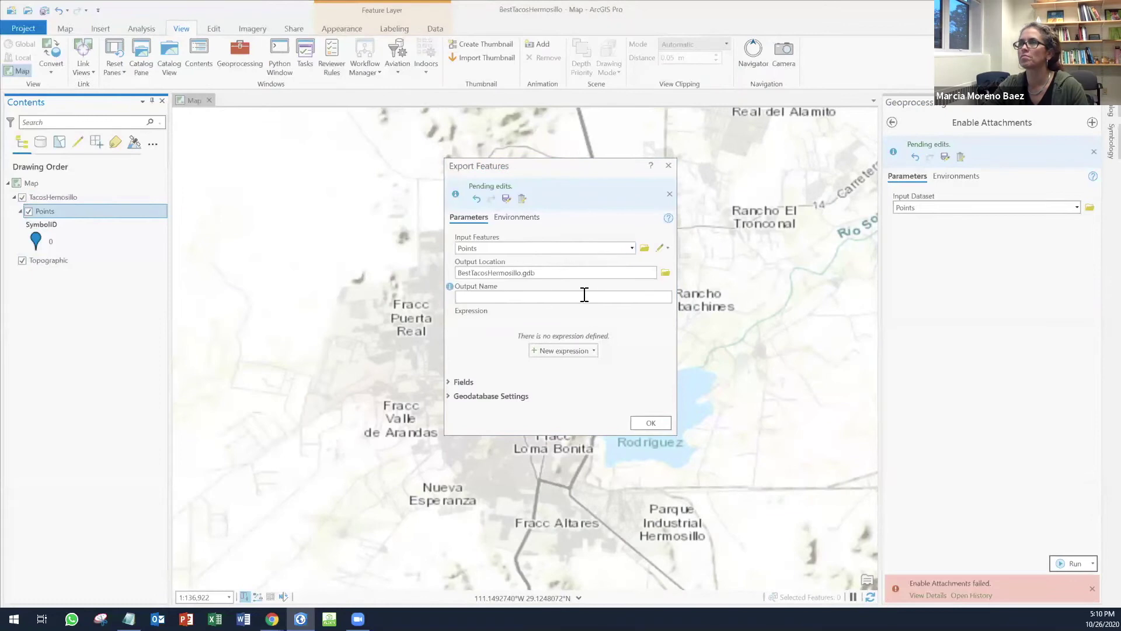
{"action": "left_click", "coordinate": [513, 302]}
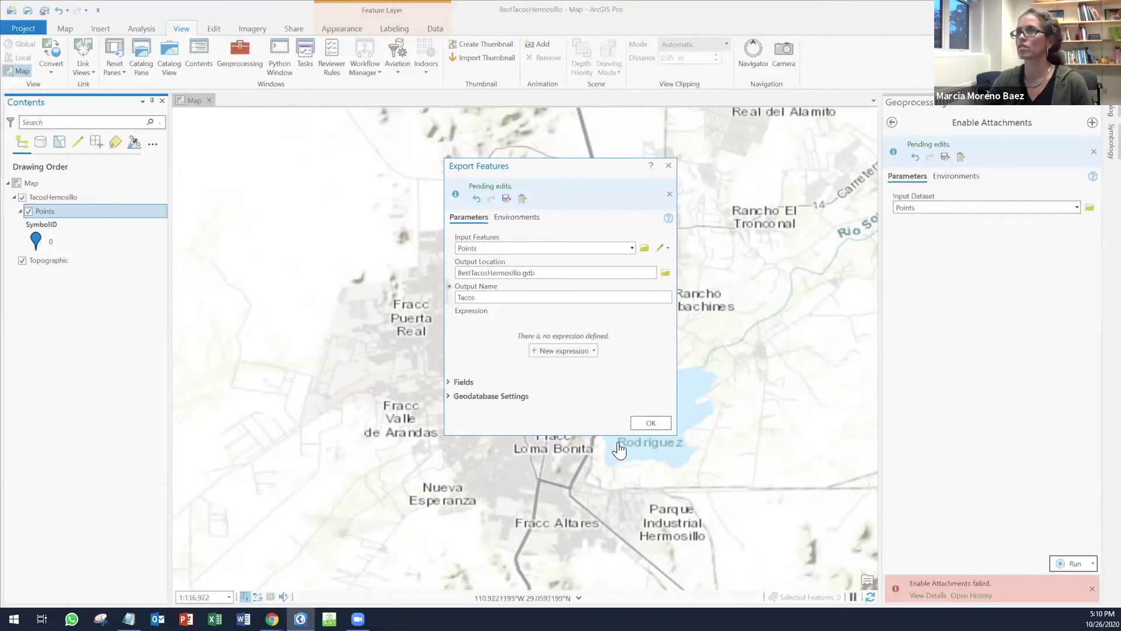
{"action": "left_click", "coordinate": [648, 422]}
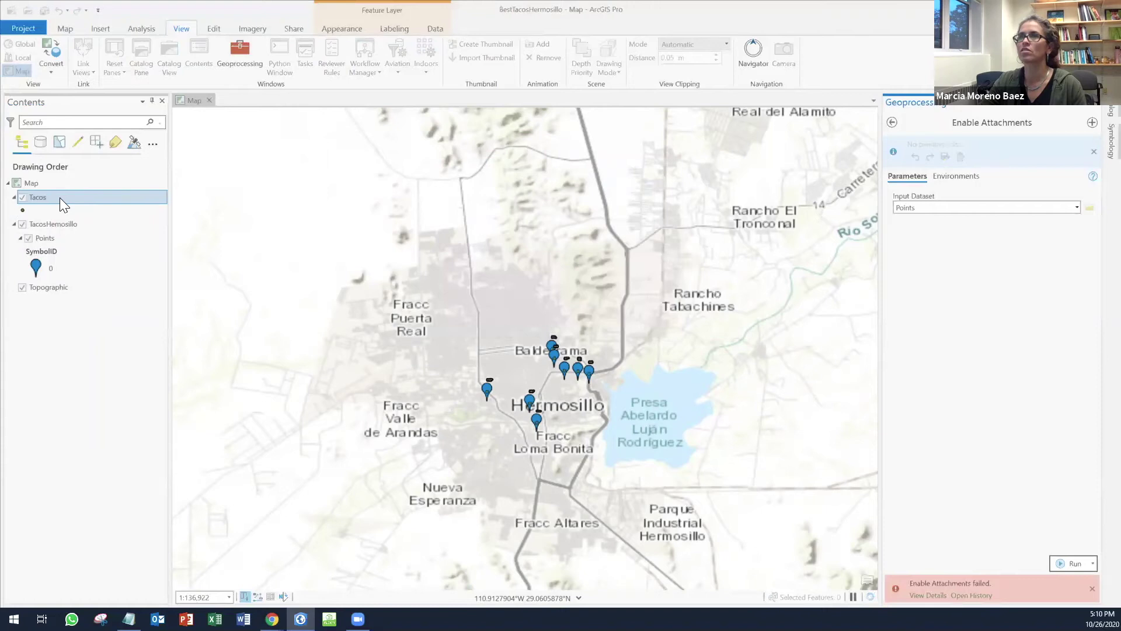
- Open the Tacos attribute table to check the eight taco places, then close it
{"action": "right_click", "coordinate": [60, 199]}
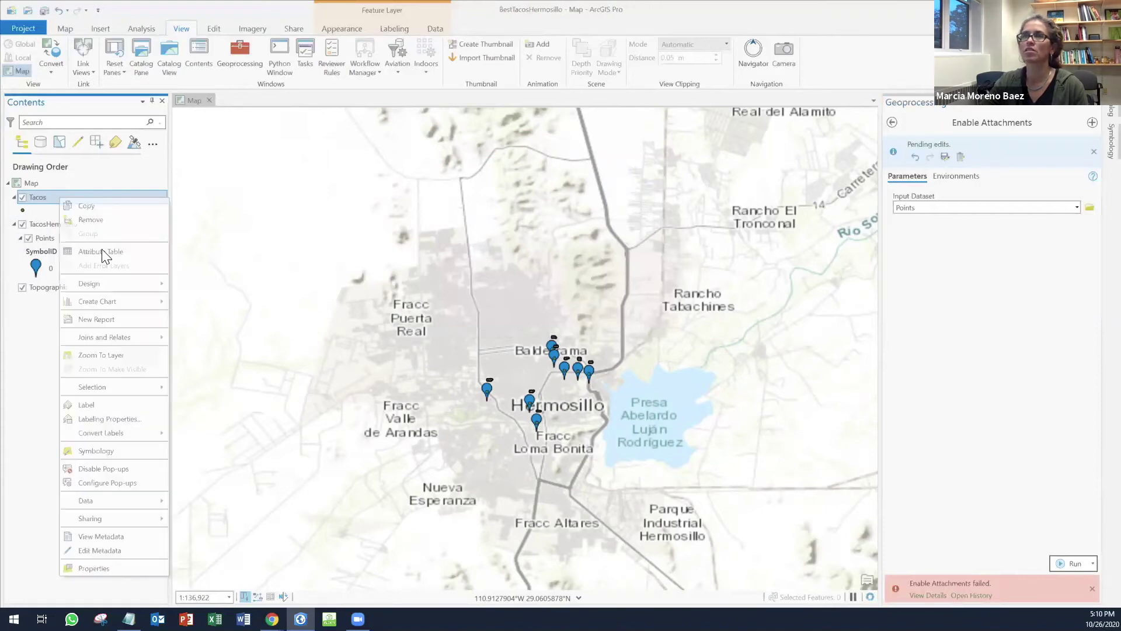
{"action": "right_click", "coordinate": [86, 201]}
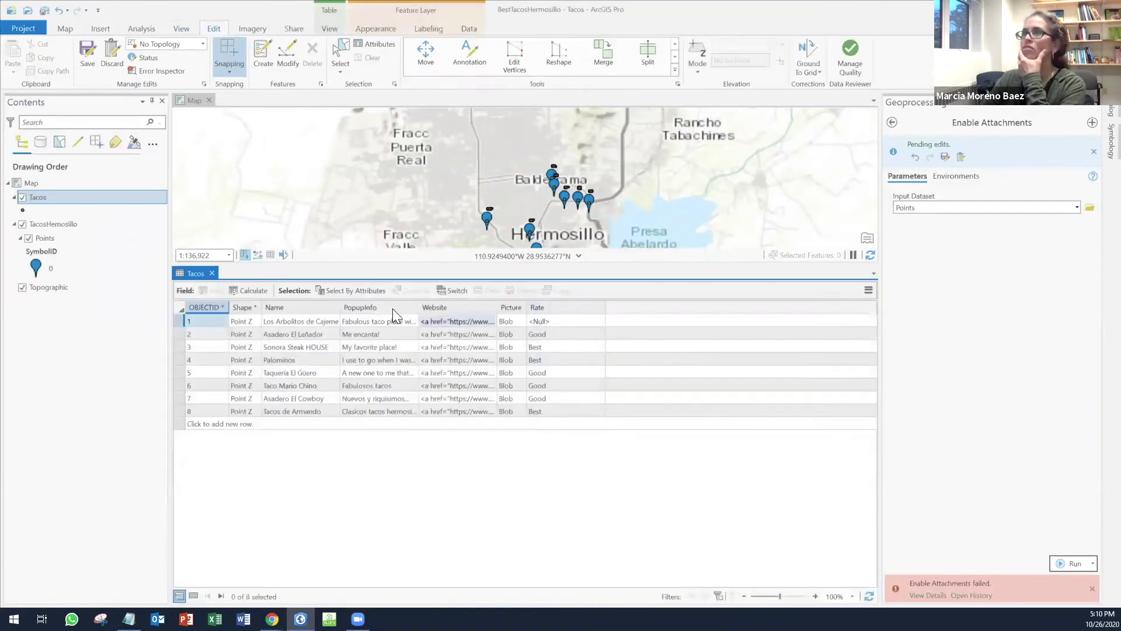
{"action": "left_click", "coordinate": [212, 273]}
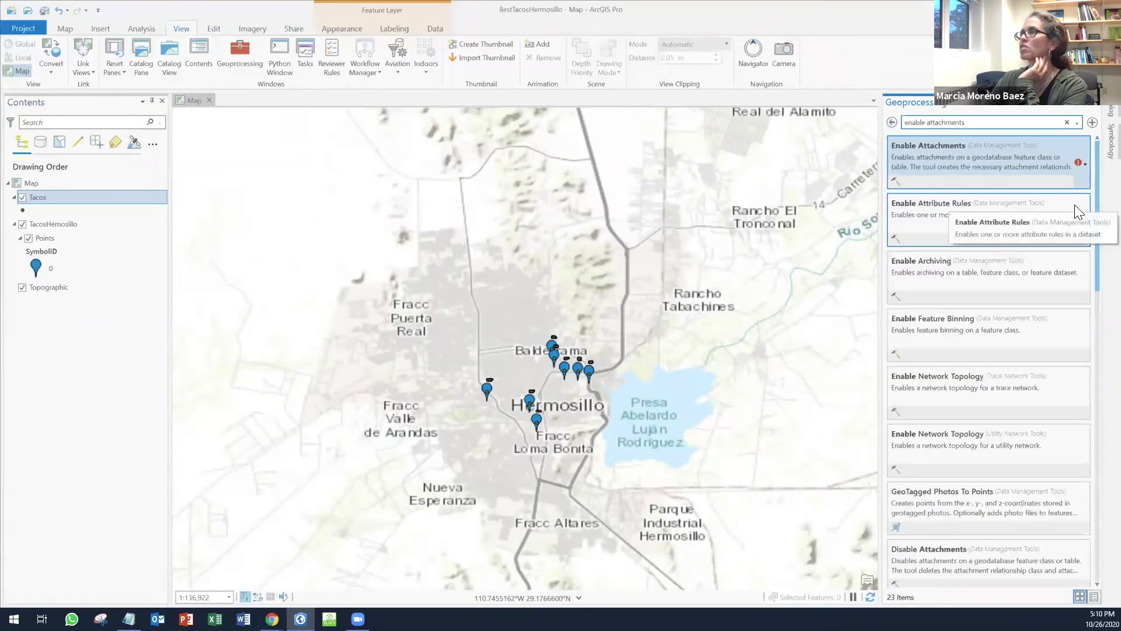
- Run Enable Attachments with Tacos as the input dataset
{"action": "left_click", "coordinate": [1017, 172]}
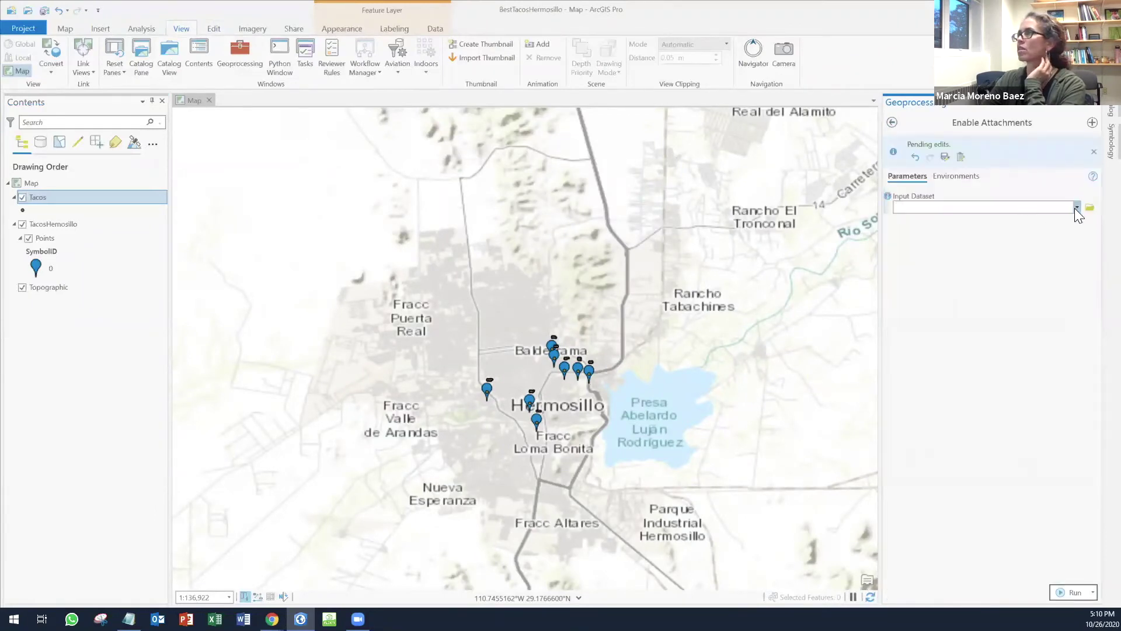
{"action": "left_click", "coordinate": [1076, 207]}
{"action": "left_click", "coordinate": [953, 220]}
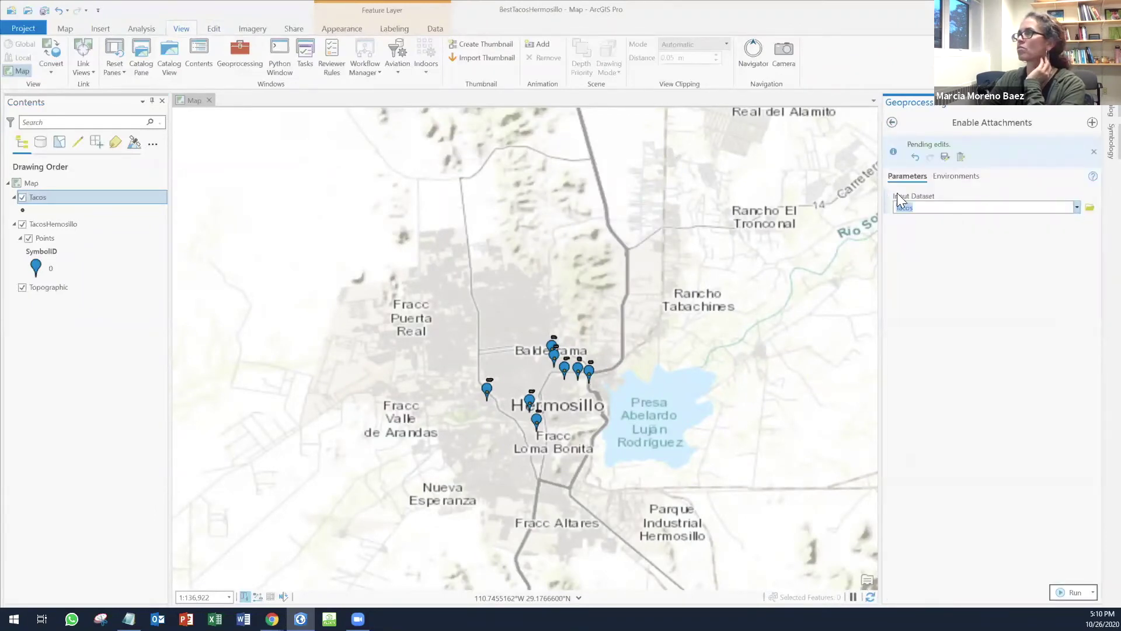
{"action": "left_click", "coordinate": [1068, 595]}
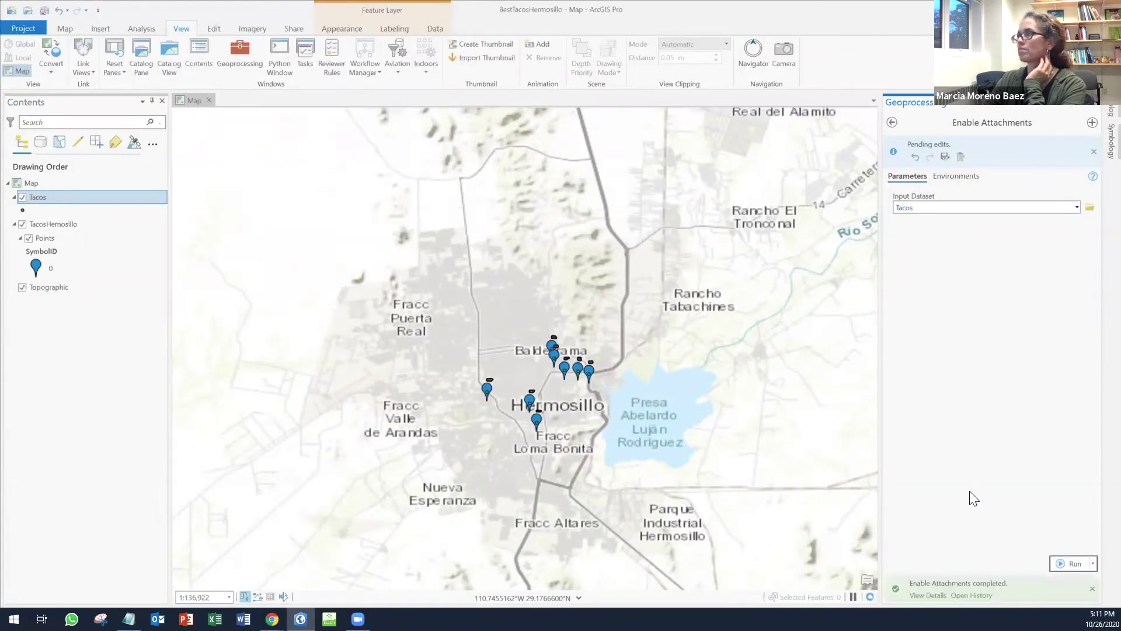
- Check the Tacos attribute table, then turn the TacosHermosillo layer back on
{"action": "right_click", "coordinate": [119, 199]}
{"action": "left_click", "coordinate": [157, 253]}
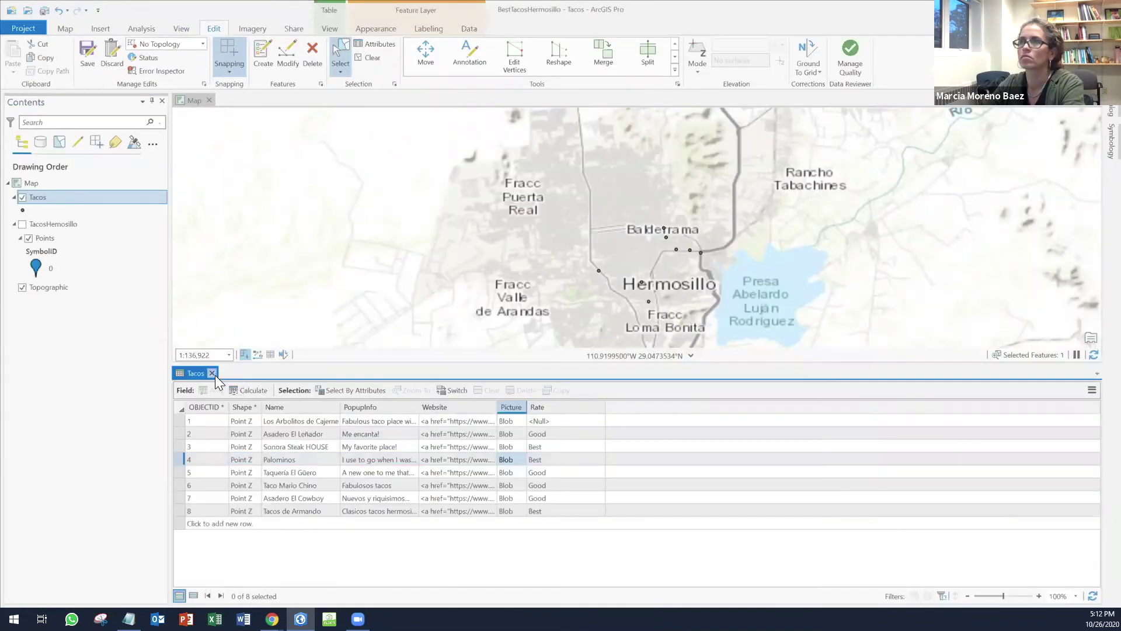
{"action": "left_click", "coordinate": [212, 371]}
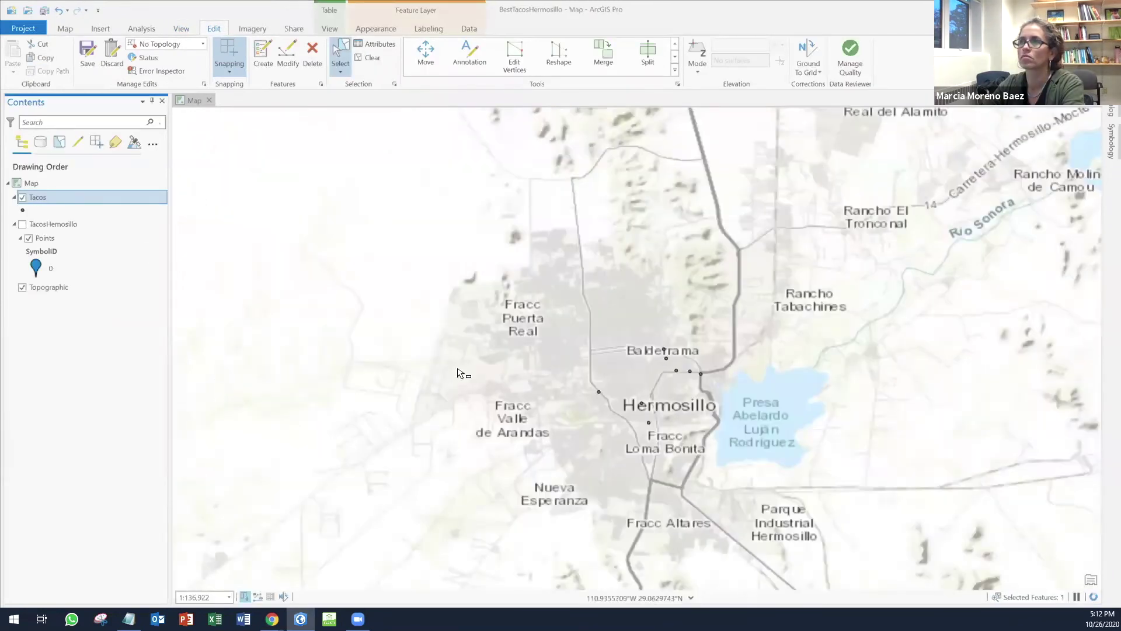
{"action": "left_click", "coordinate": [22, 224]}
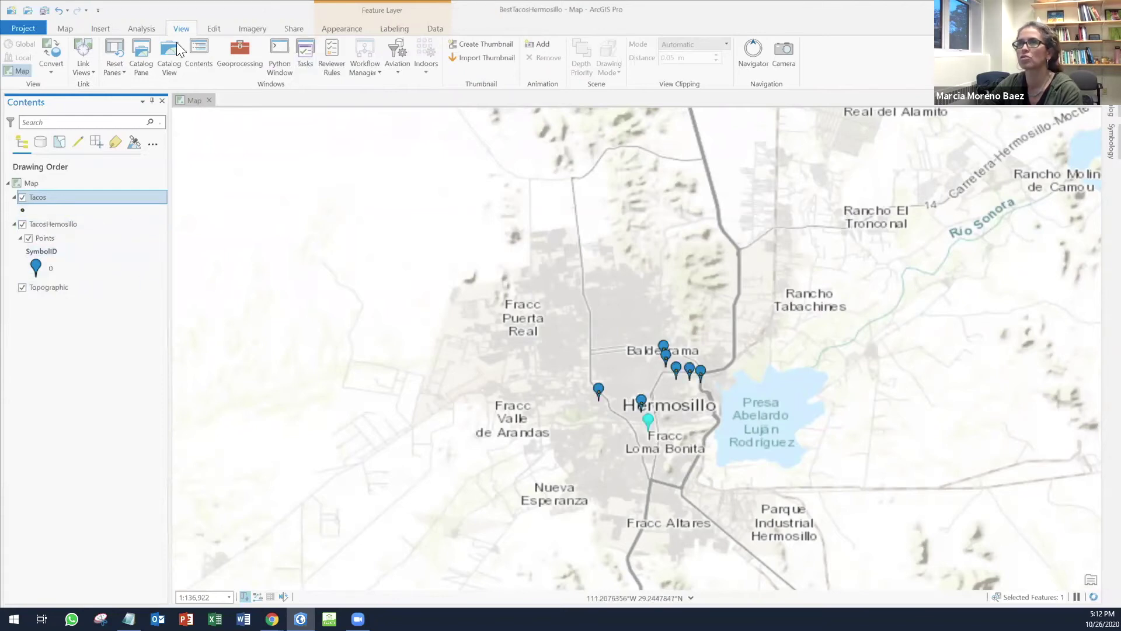
{"action": "scroll", "coordinate": [292, 45], "scroll_direction": "up", "scroll_amount": 4}
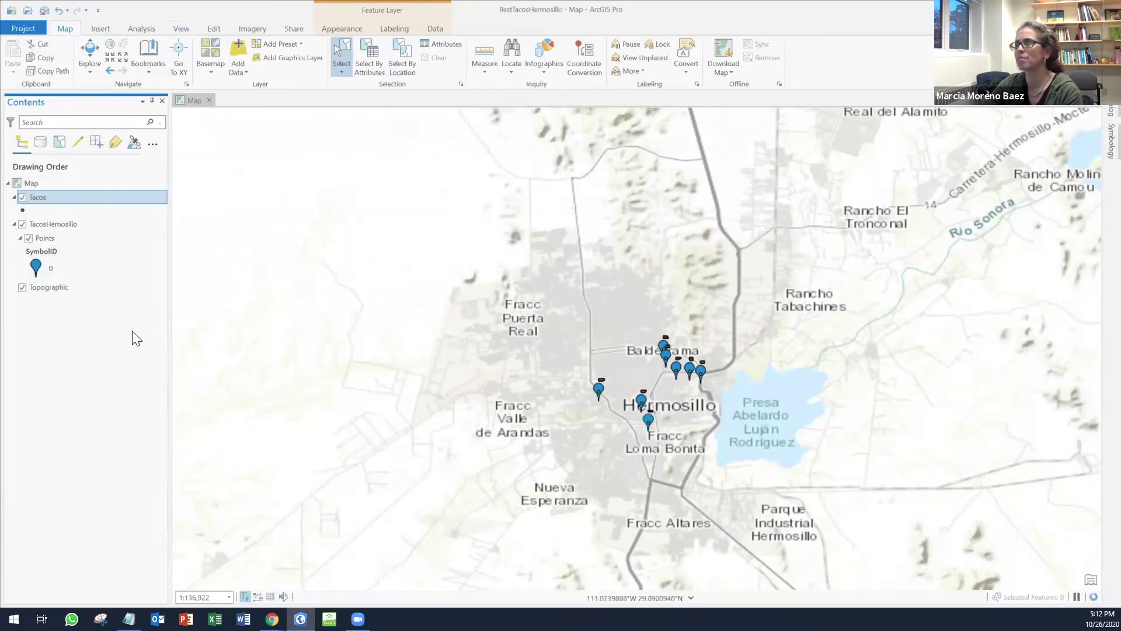
{"action": "left_click", "coordinate": [61, 228]}
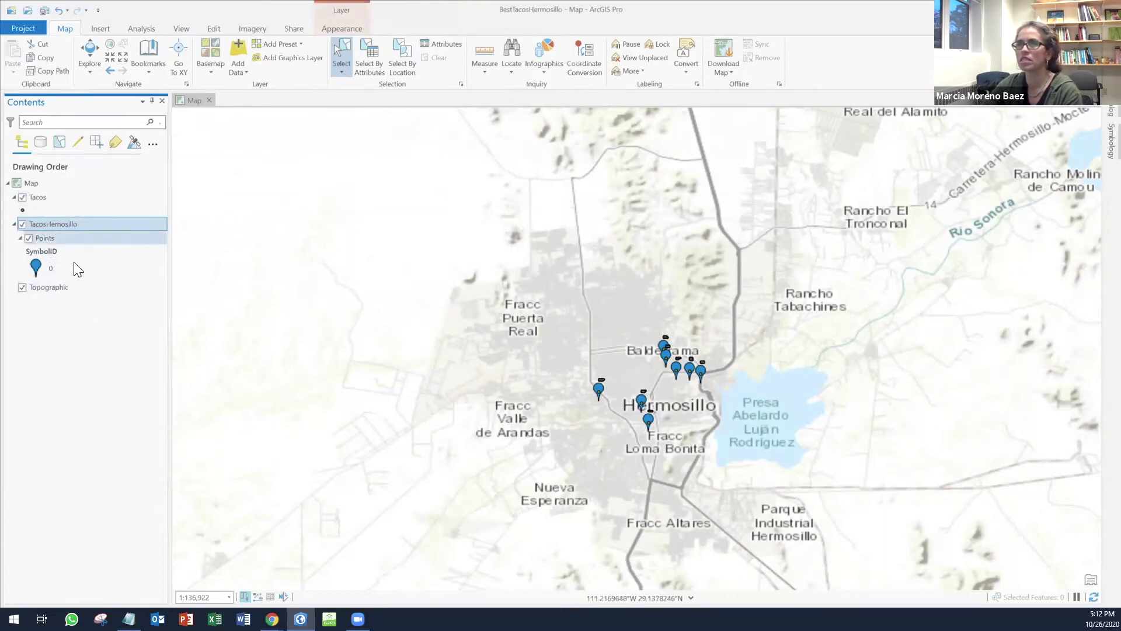
{"action": "left_click", "coordinate": [47, 197]}
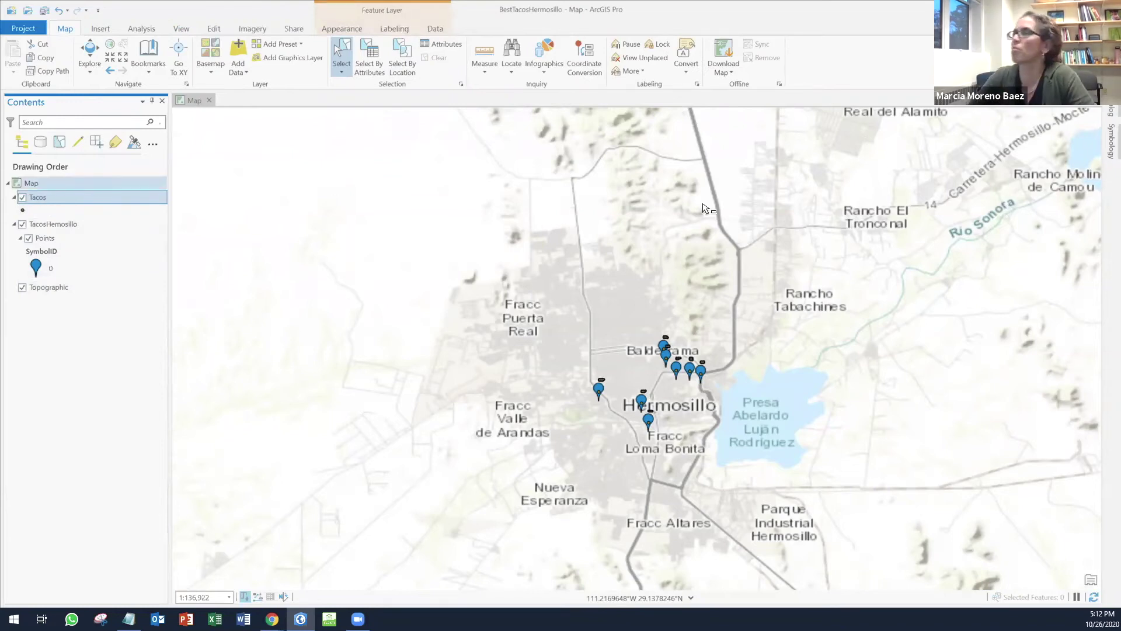
- Inspect Tacos, Tacos__ATTACH and Tacos__ATTACHREL inside BestTacosHermosillo.gdb in the Catalog pane
{"action": "left_click", "coordinate": [1111, 112]}
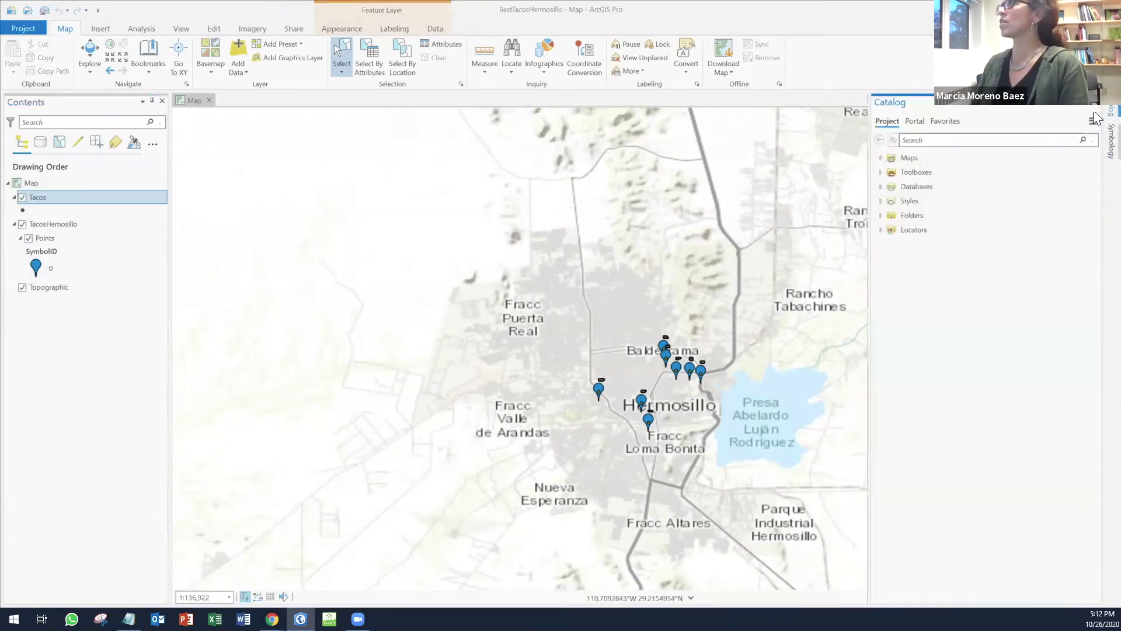
{"action": "left_click", "coordinate": [881, 186]}
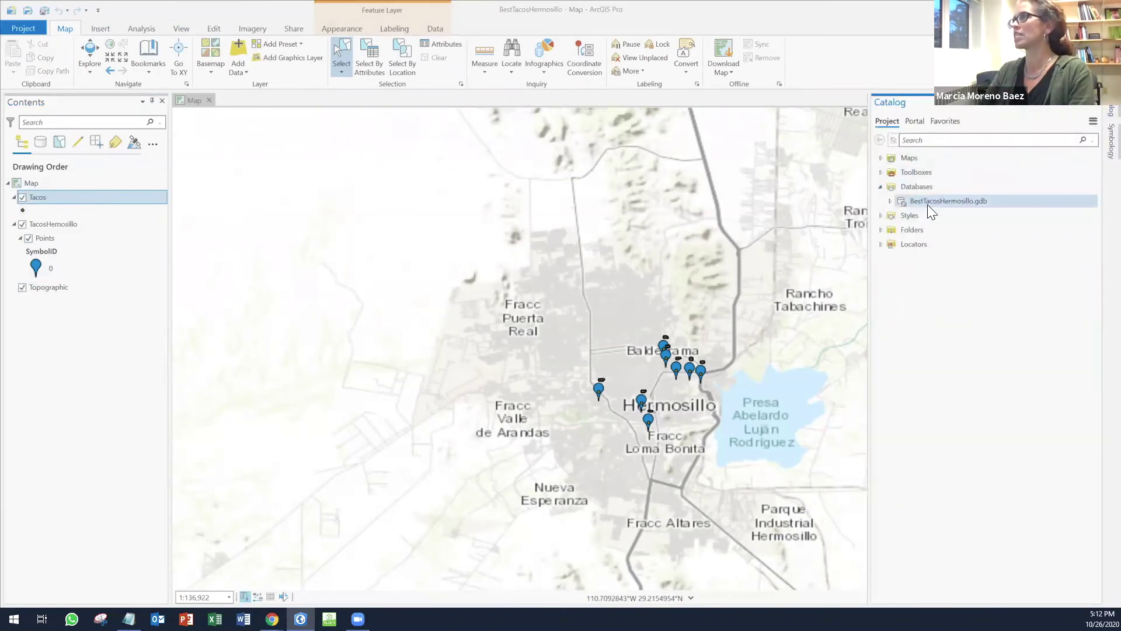
{"action": "left_click", "coordinate": [933, 204]}
{"action": "left_click", "coordinate": [890, 202]}
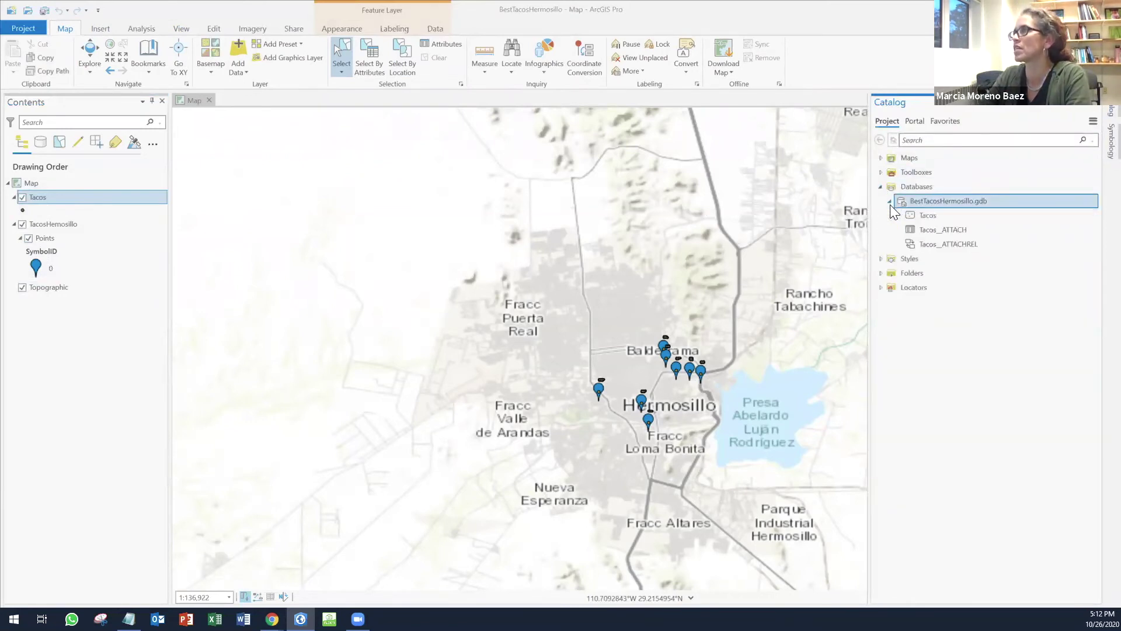
{"action": "left_click", "coordinate": [933, 216]}
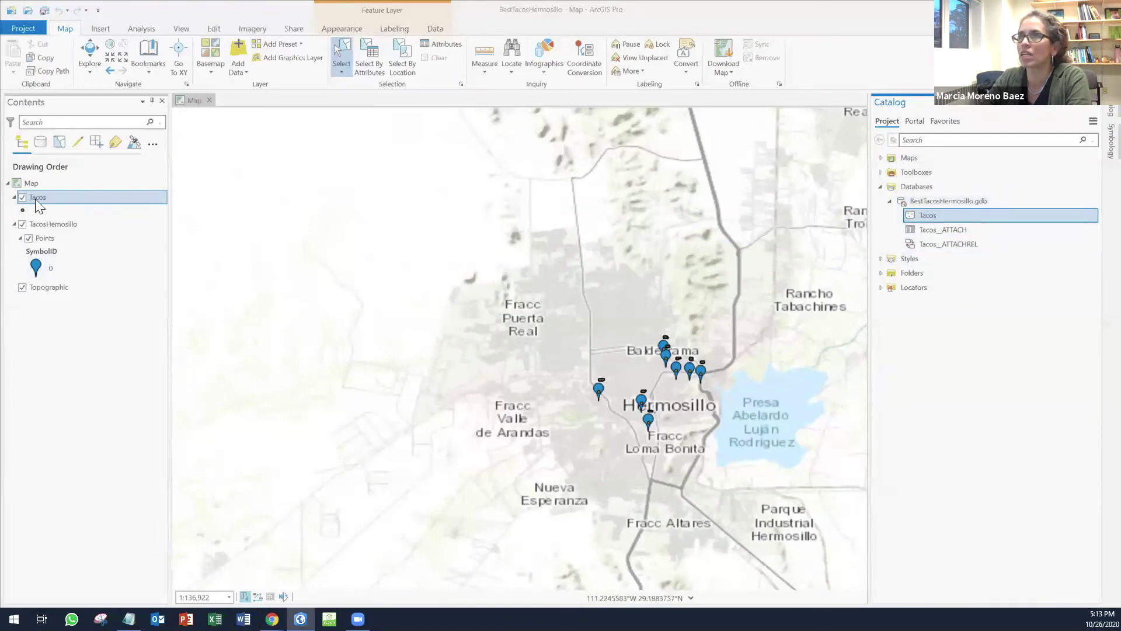
{"action": "left_click", "coordinate": [957, 232]}
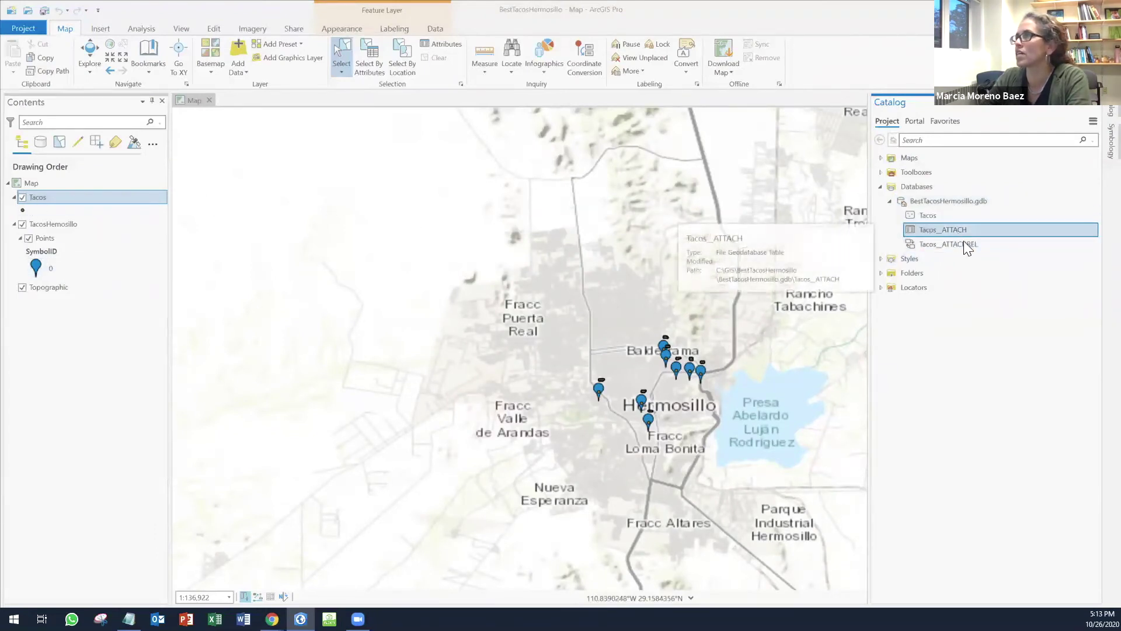
{"action": "left_click", "coordinate": [974, 245]}
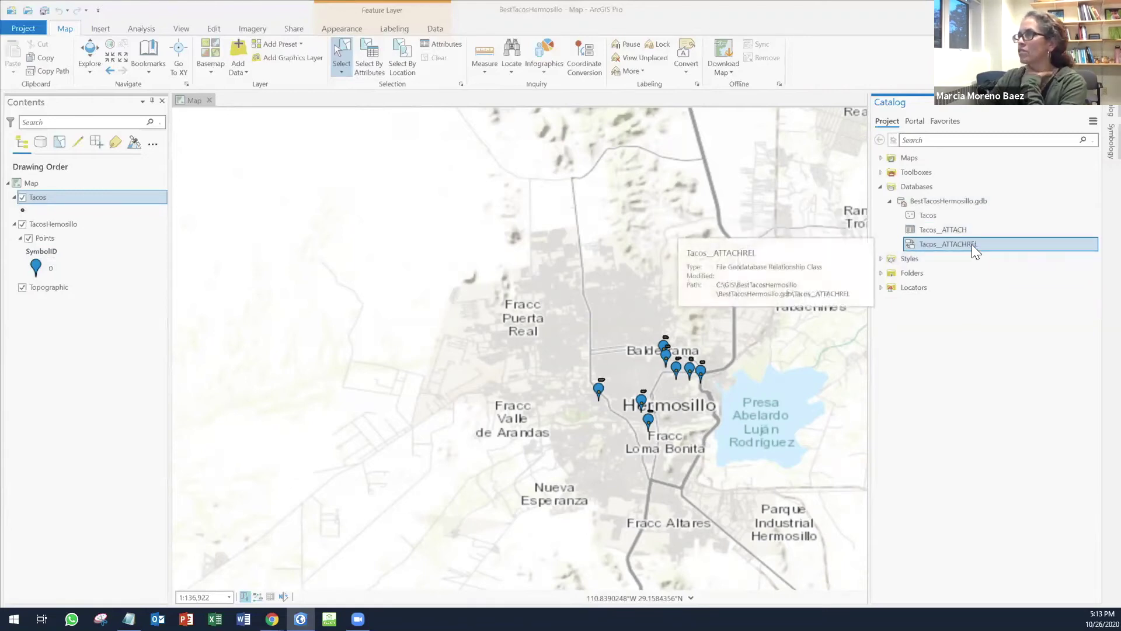
{"action": "left_click", "coordinate": [945, 230]}
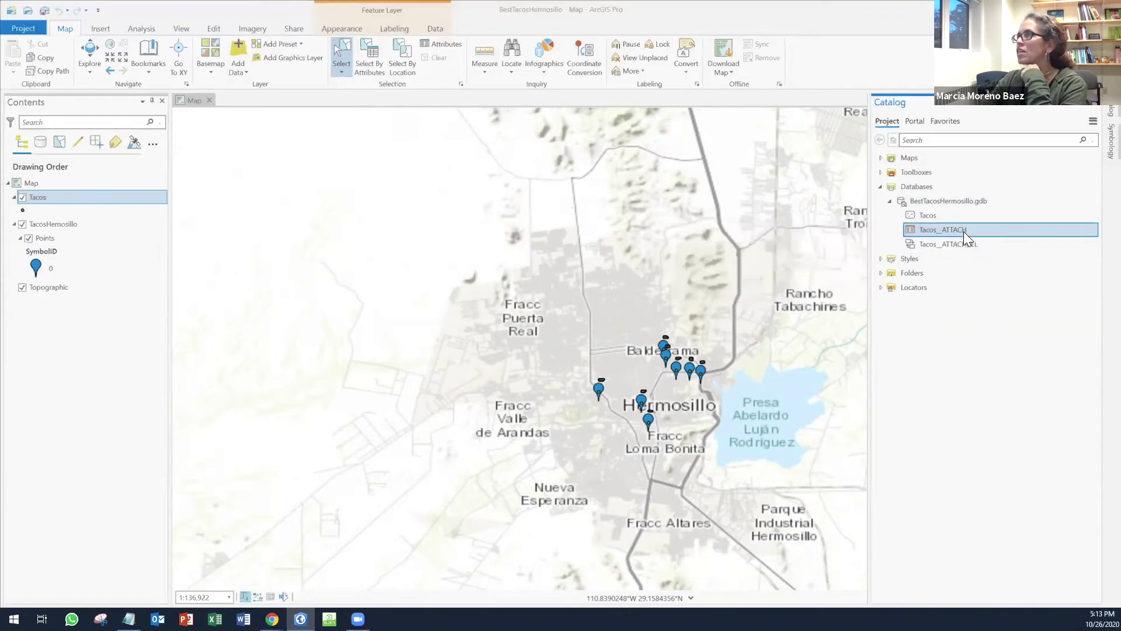
{"action": "left_click", "coordinate": [928, 243]}
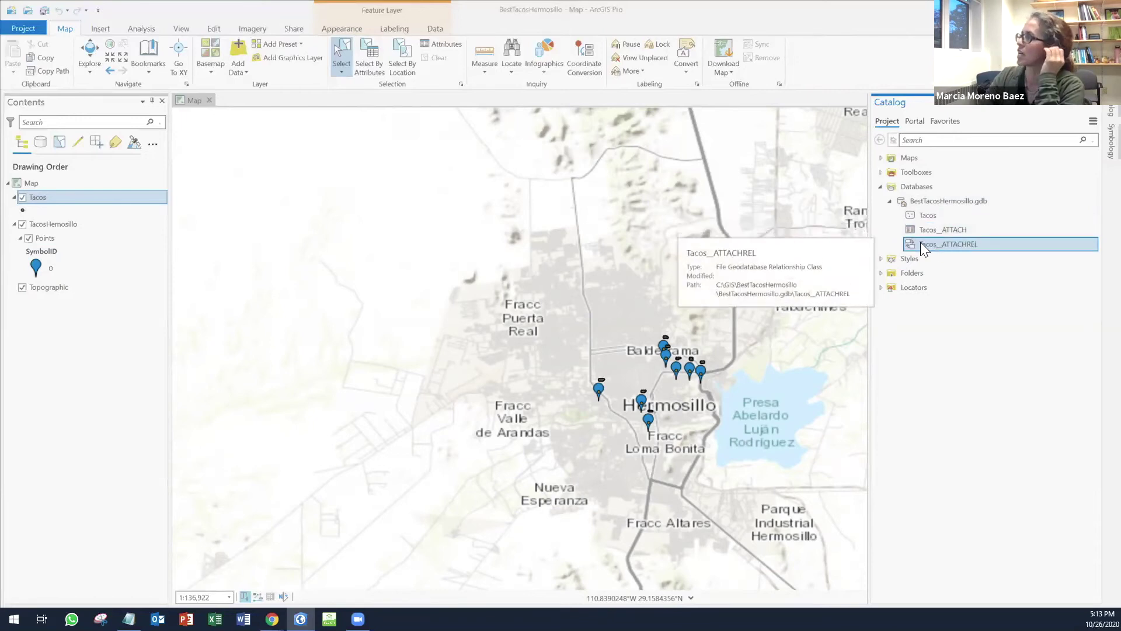
{"action": "left_click", "coordinate": [944, 216]}
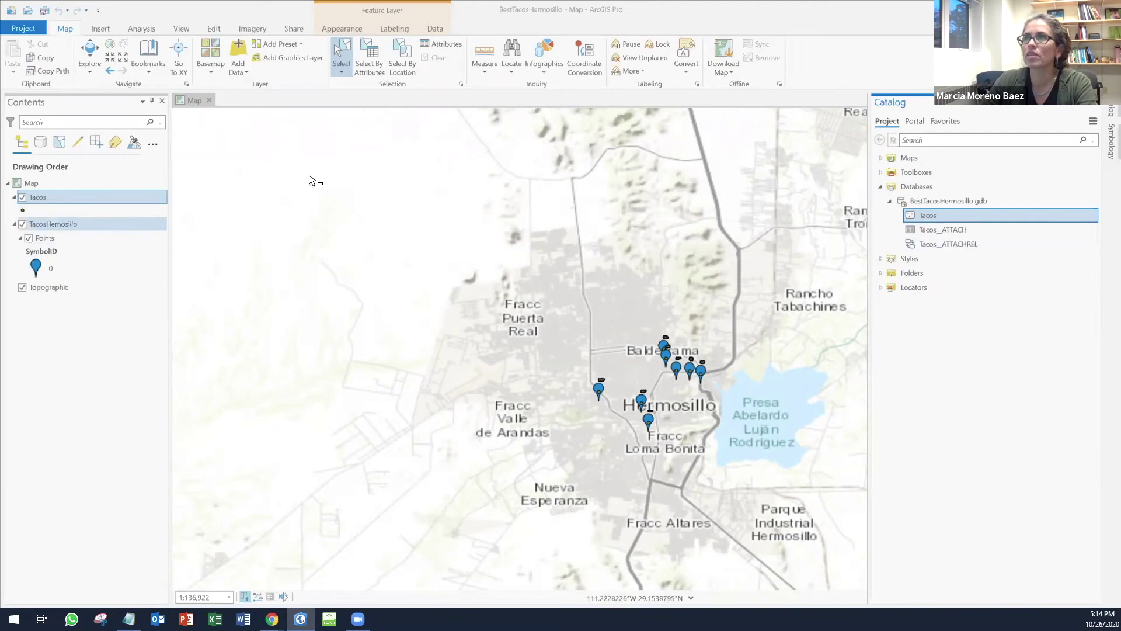
{"action": "left_click", "coordinate": [215, 31]}
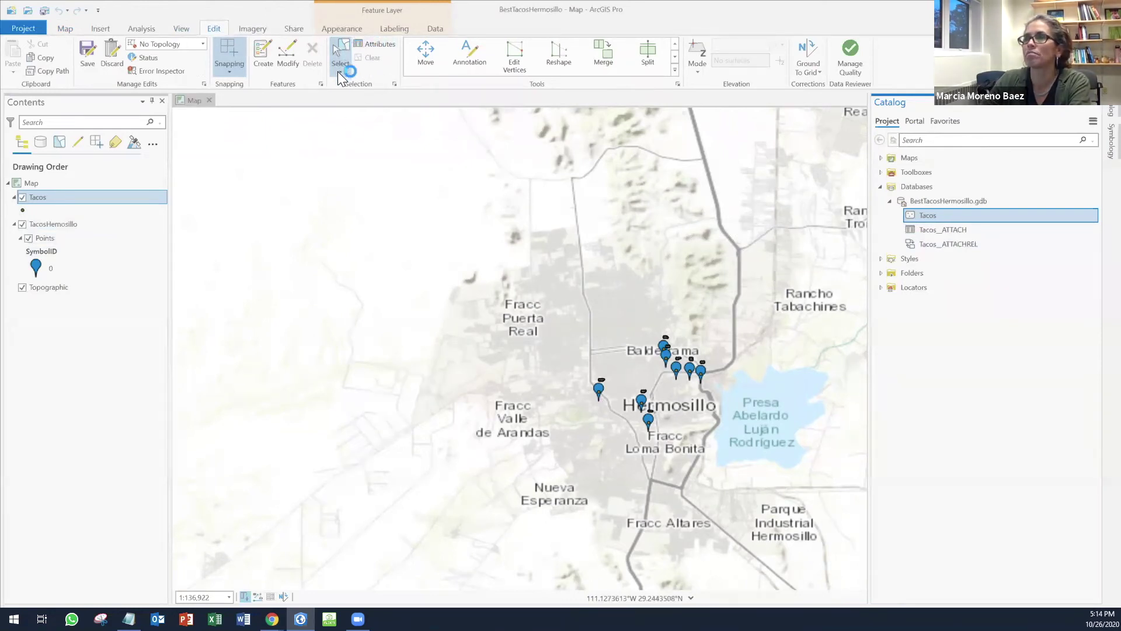
- Hide and remove the TacosHermosillo layer from the map, saving pending edits
{"action": "left_click", "coordinate": [346, 59]}
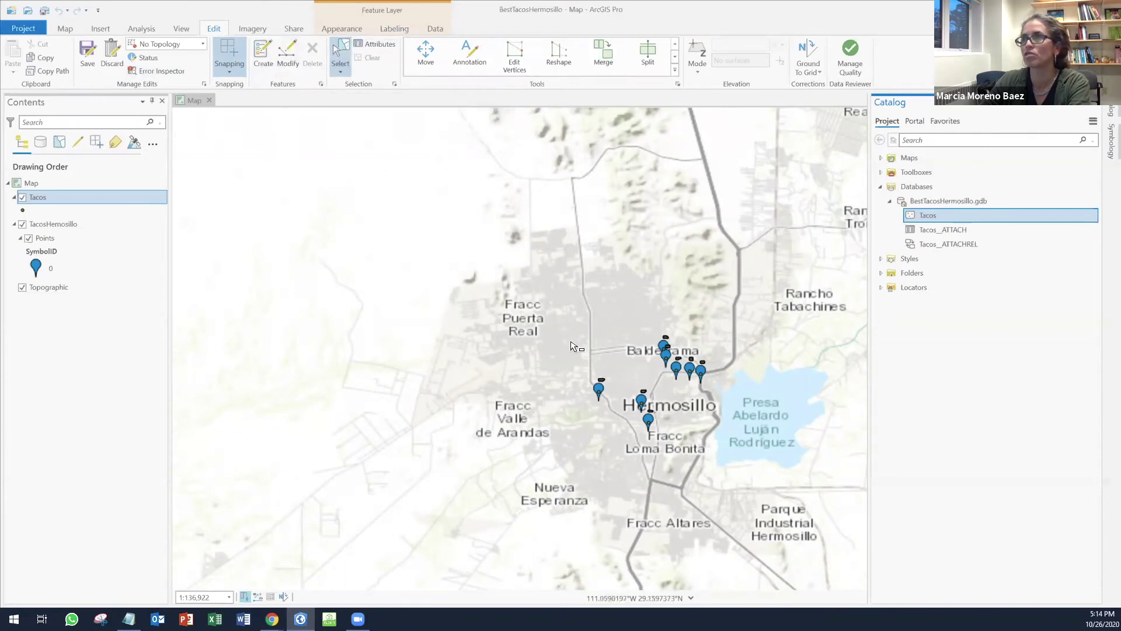
{"action": "left_click", "coordinate": [22, 224]}
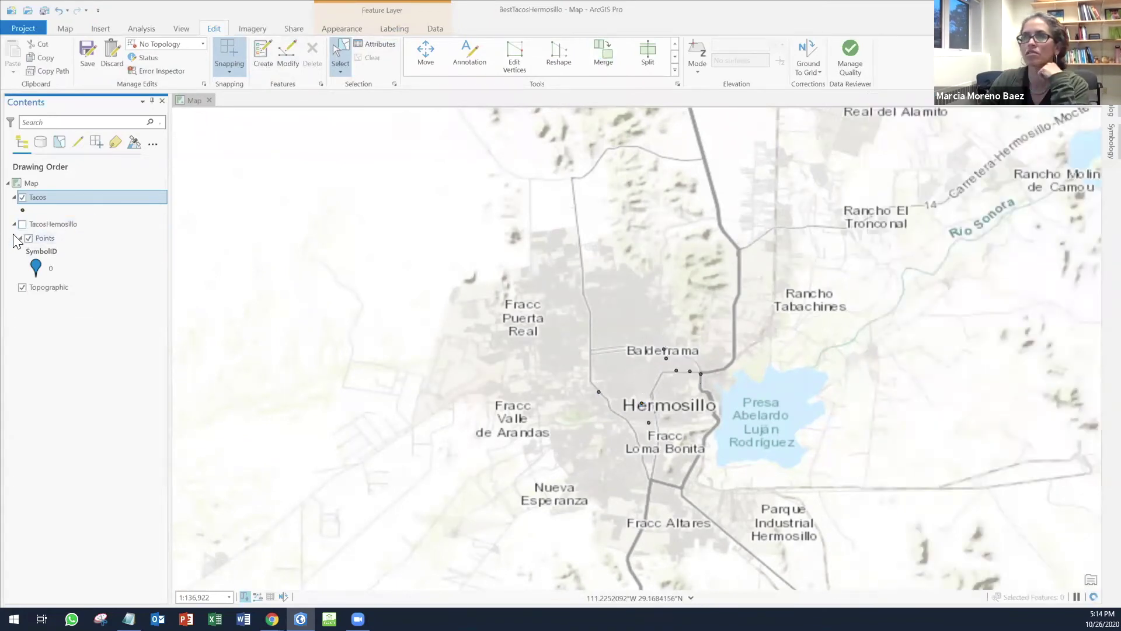
{"action": "right_click", "coordinate": [72, 225]}
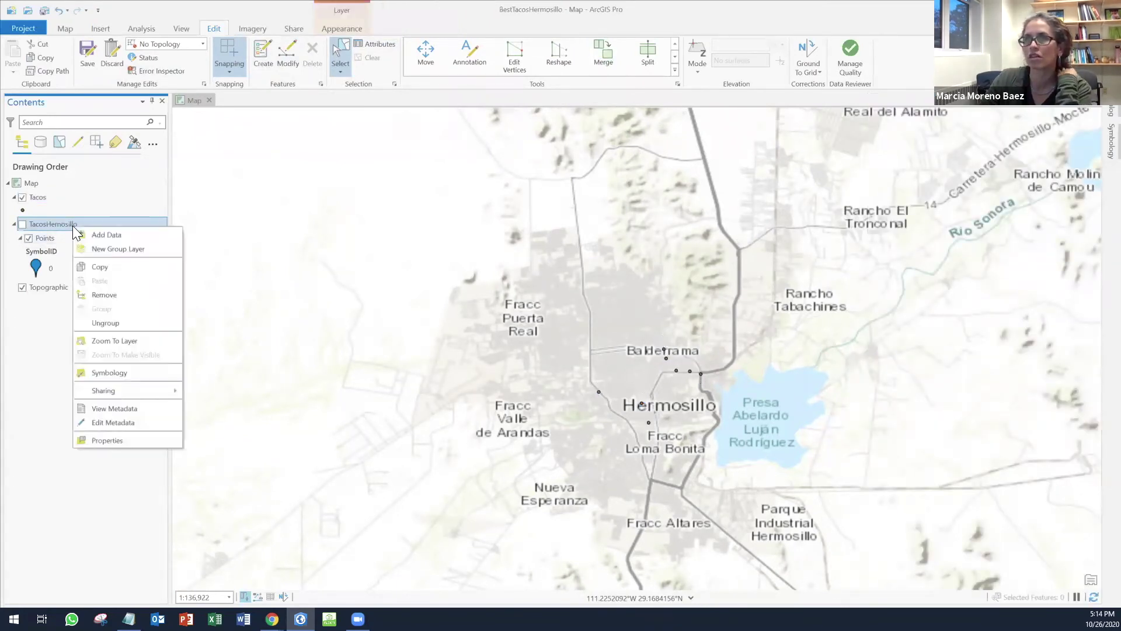
{"action": "left_click", "coordinate": [128, 296]}
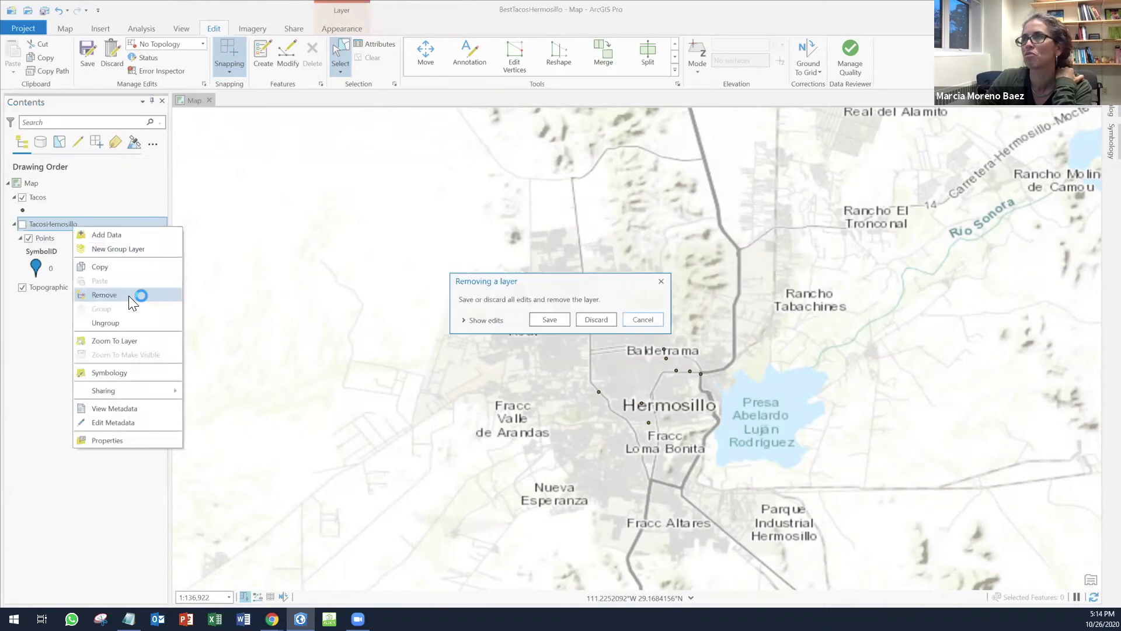
{"action": "left_click", "coordinate": [549, 320]}
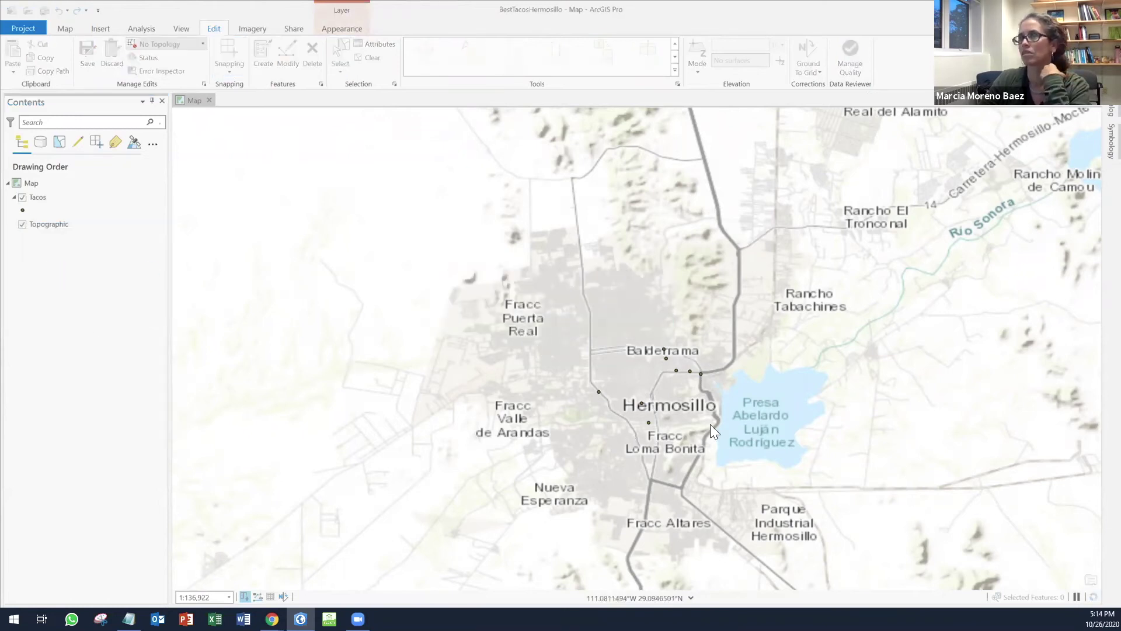
- Change the Tacos point symbol to Circle 3 (40%), then select the taco spot west of centre
{"action": "left_click", "coordinate": [21, 211]}
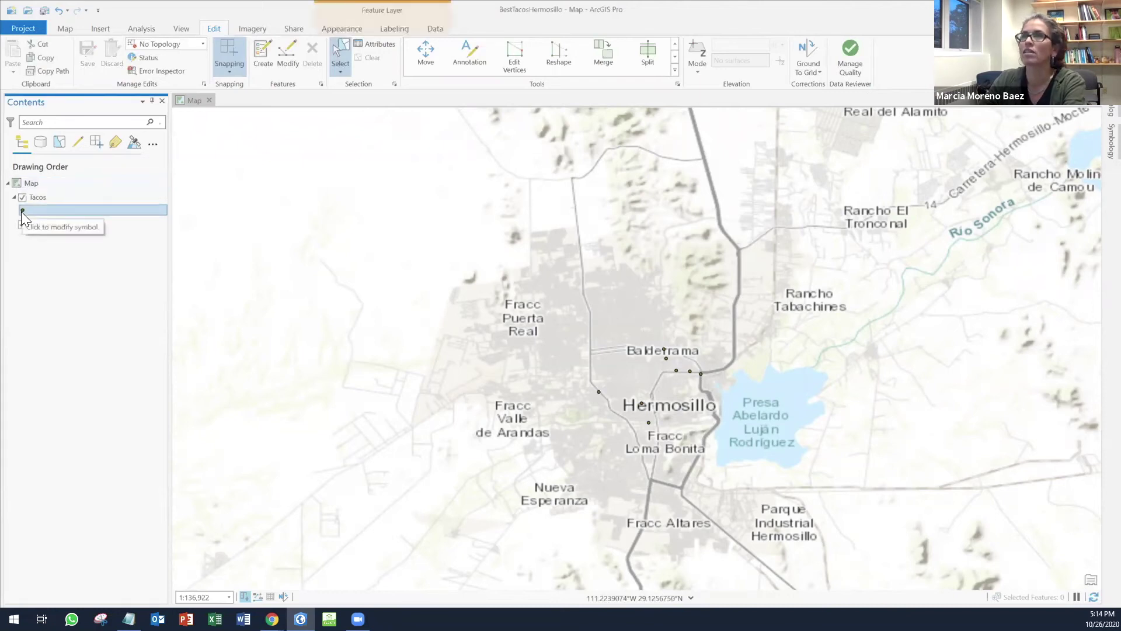
{"action": "left_click", "coordinate": [21, 211]}
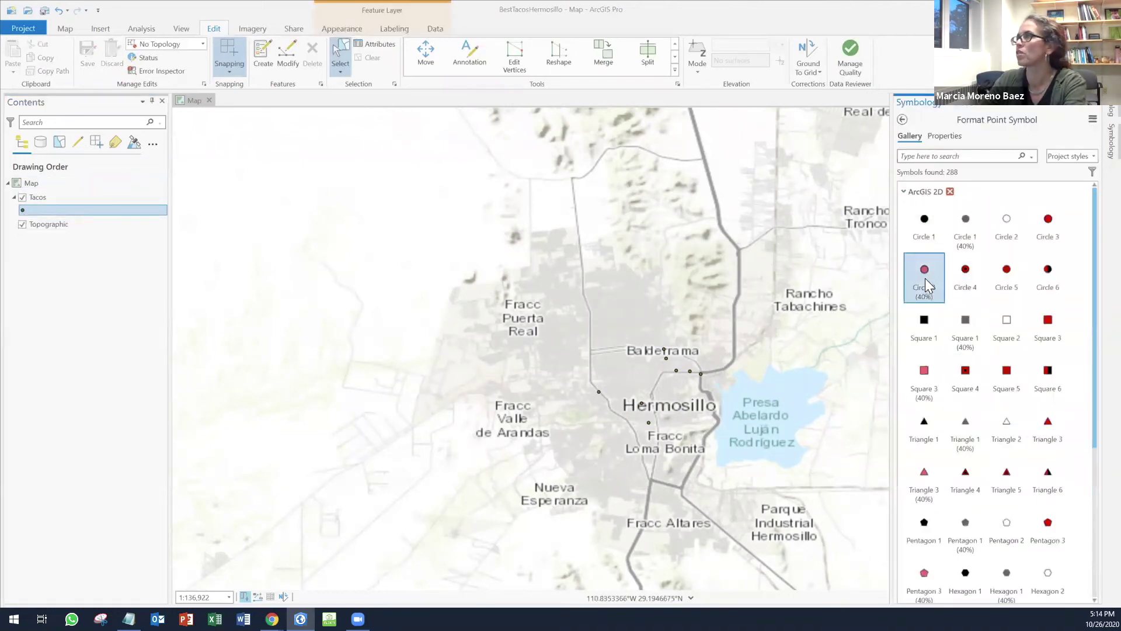
{"action": "left_click", "coordinate": [925, 279]}
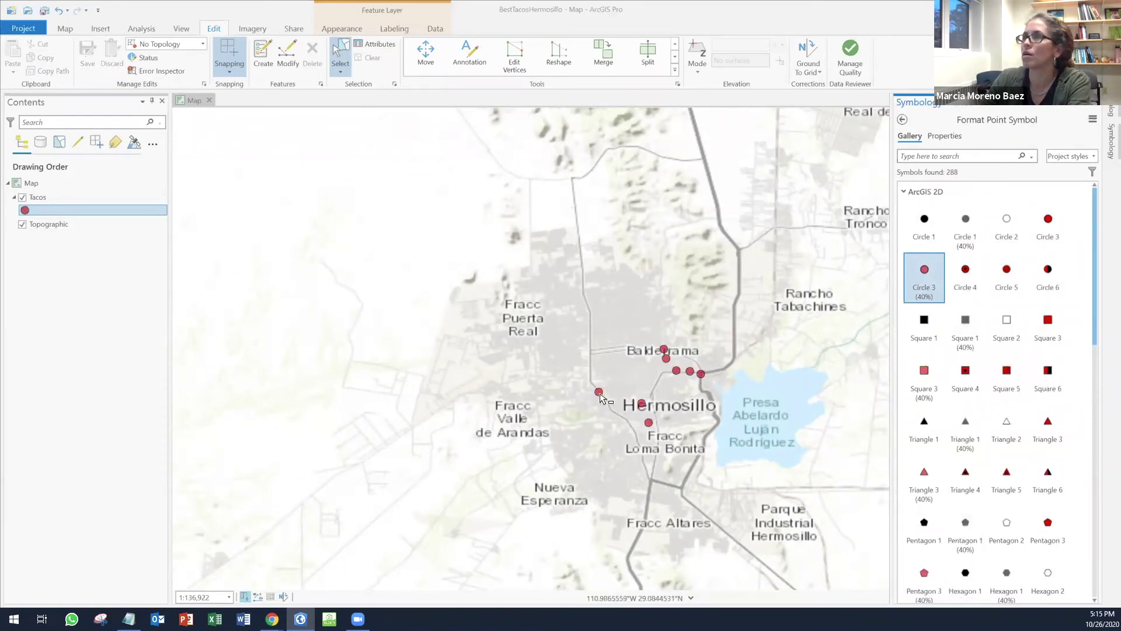
{"action": "left_click", "coordinate": [599, 393]}
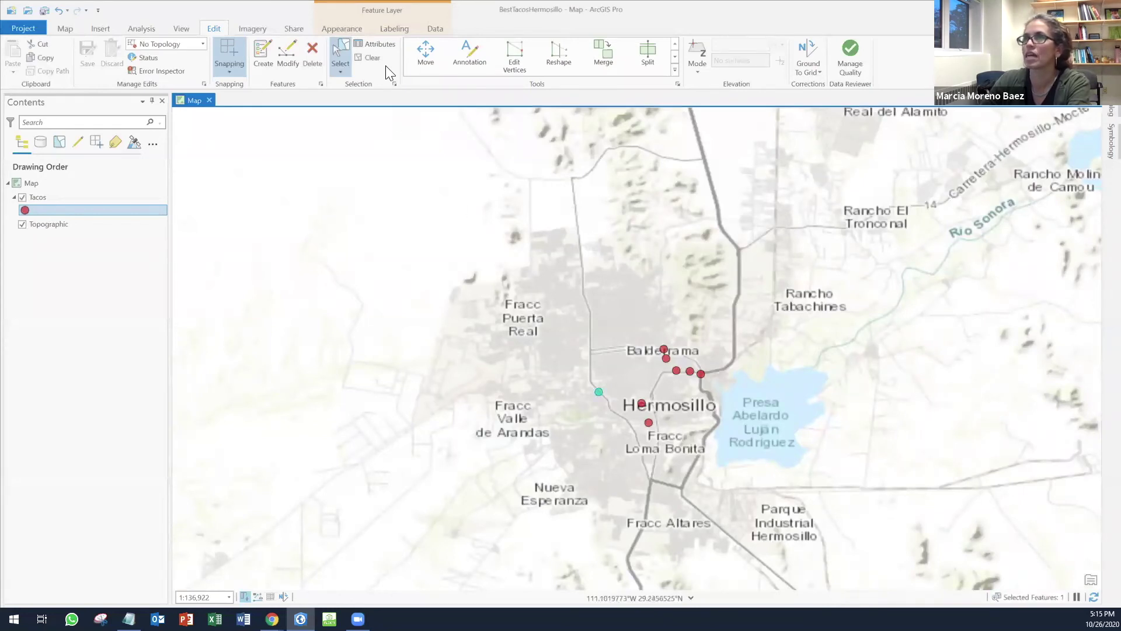
- Enter Good as Los Arbolitos de Cajeme's Rate in the Attributes pane and apply the edit
{"action": "left_click", "coordinate": [376, 45]}
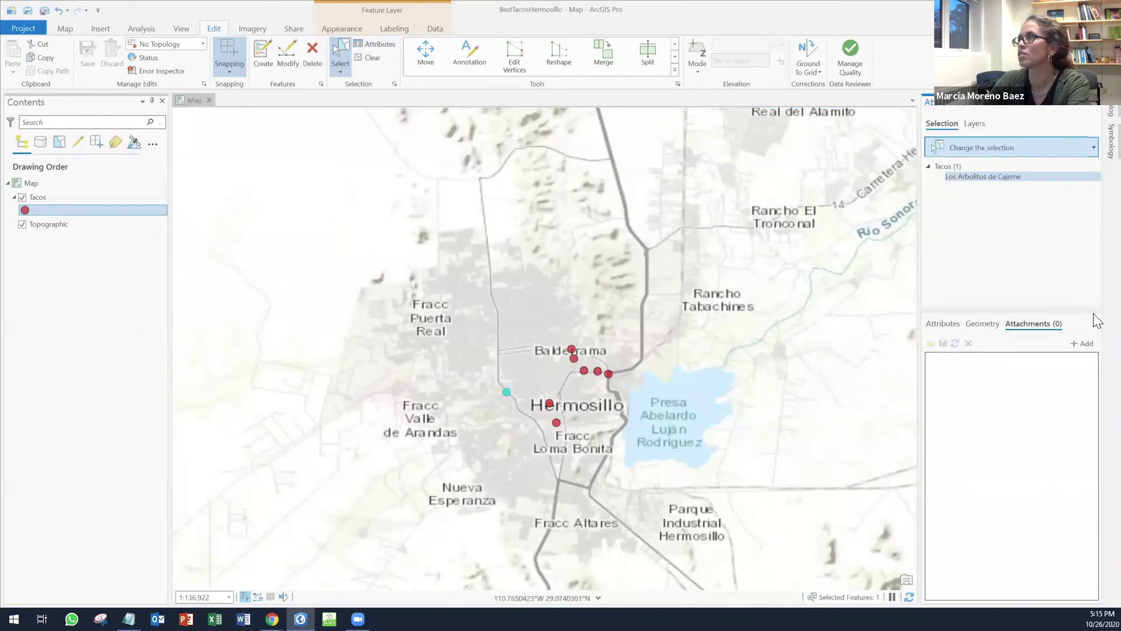
{"action": "left_click", "coordinate": [943, 324]}
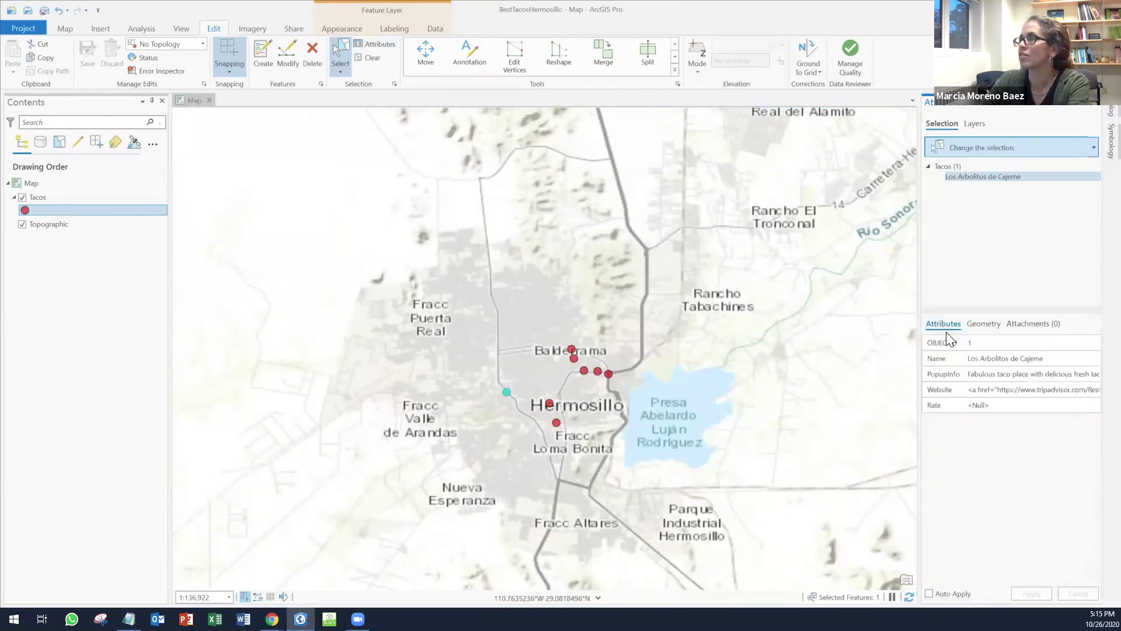
{"action": "left_click", "coordinate": [988, 405]}
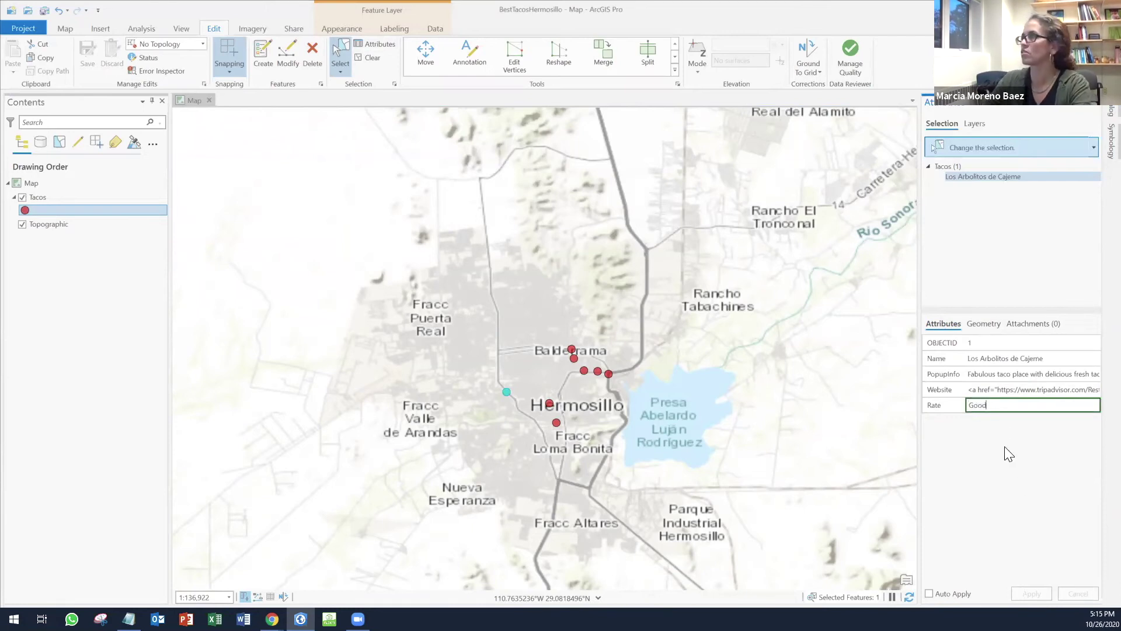
{"action": "left_click", "coordinate": [981, 324]}
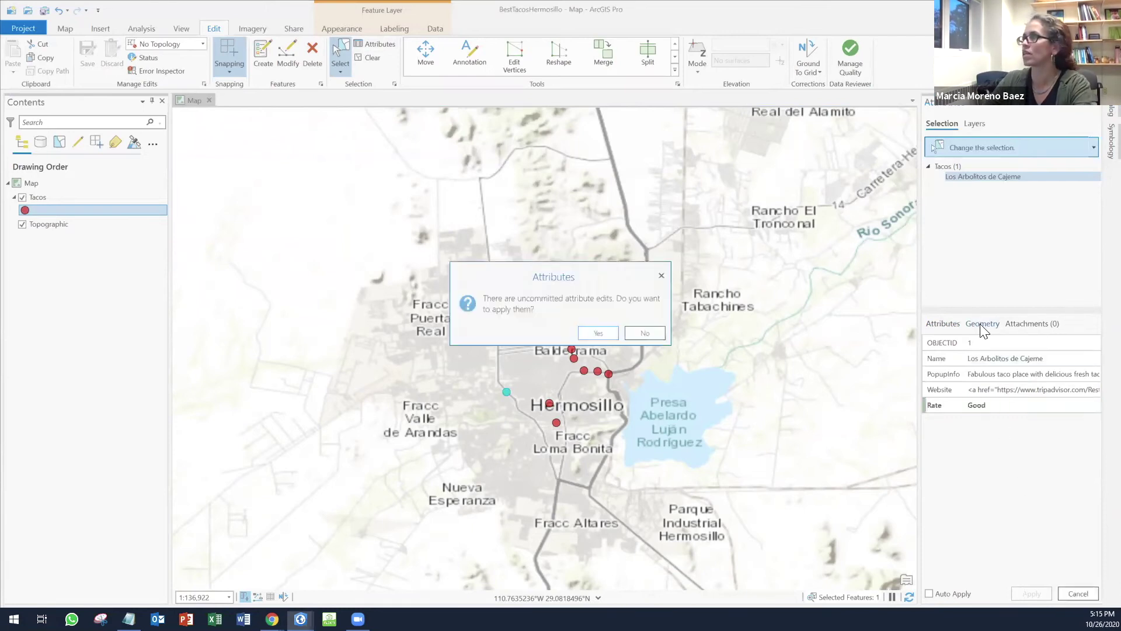
{"action": "left_click", "coordinate": [599, 333]}
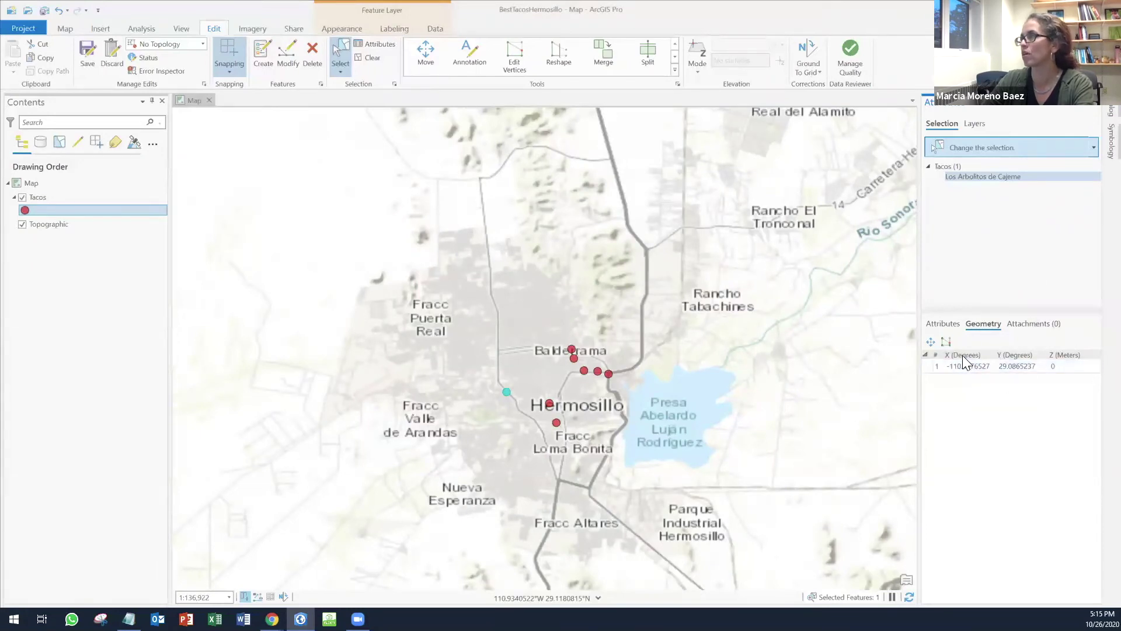
{"action": "left_click", "coordinate": [1045, 367]}
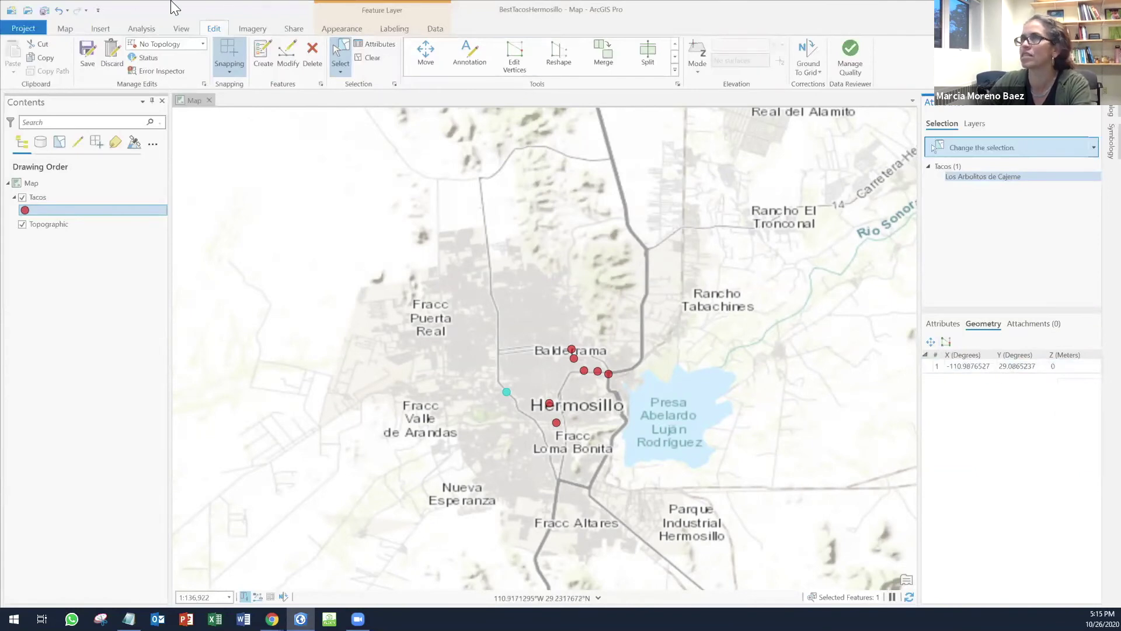
- Attach the arbolitoscajeme photo from C:\GIS\Data to the selected taco spot
{"action": "left_click", "coordinate": [1032, 323]}
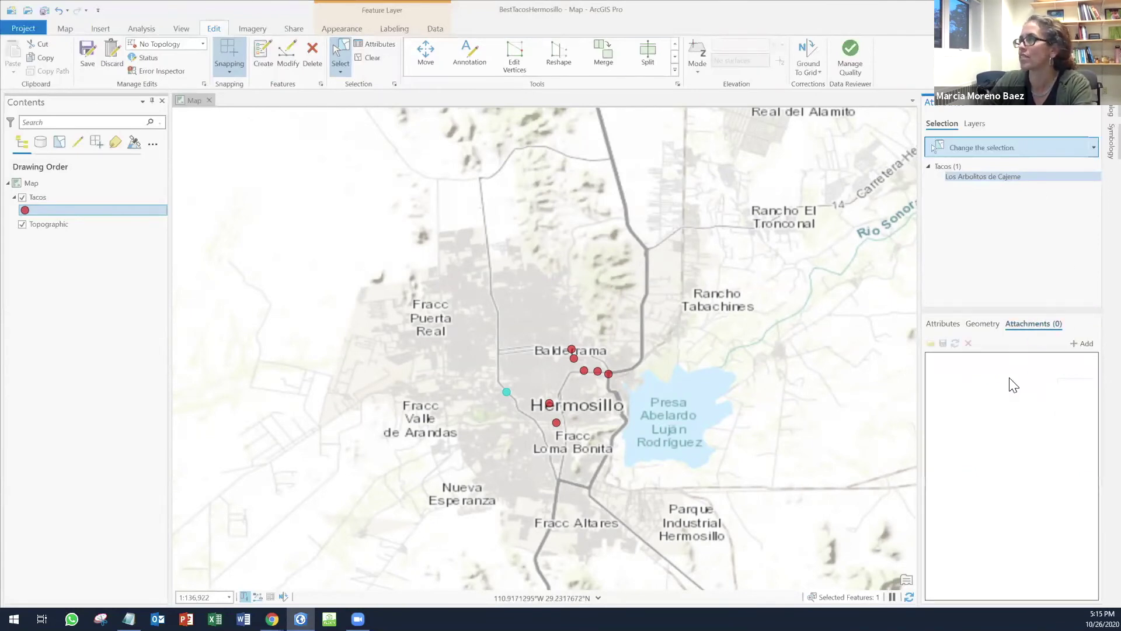
{"action": "left_click", "coordinate": [1085, 343]}
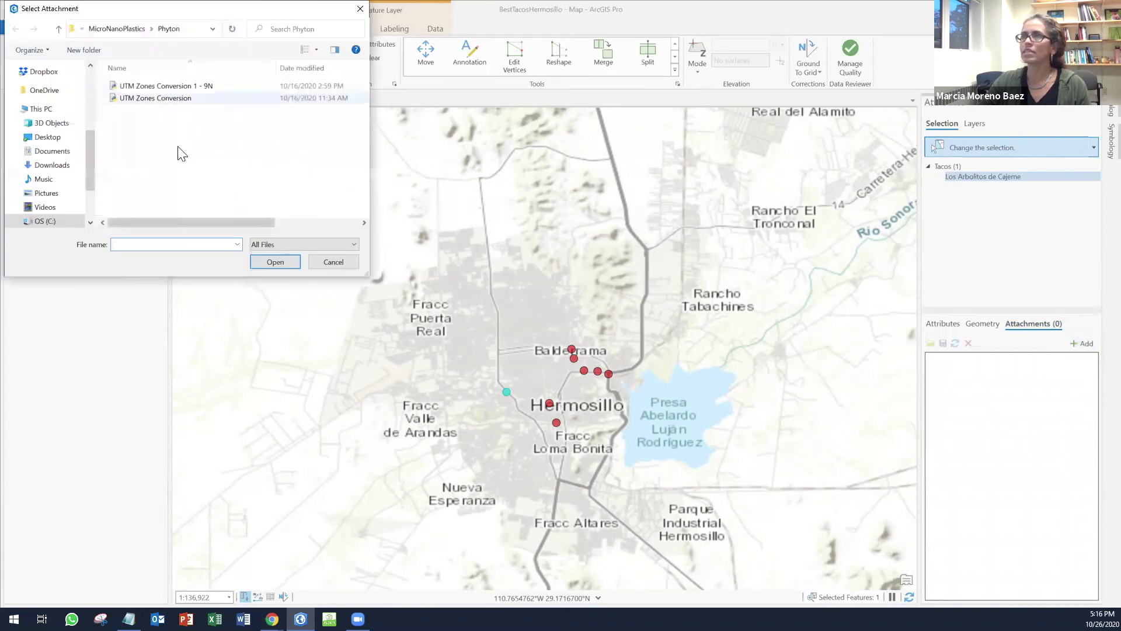
{"action": "scroll", "coordinate": [79, 213], "scroll_direction": "down", "scroll_amount": 2}
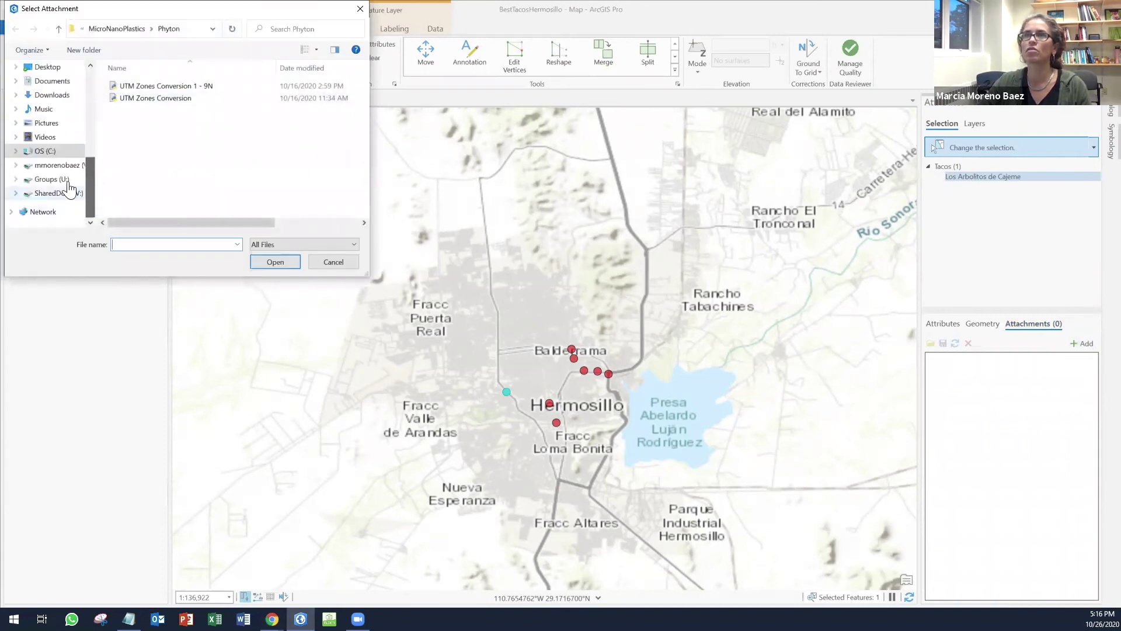
{"action": "left_click", "coordinate": [57, 153]}
{"action": "double_click", "coordinate": [155, 111]}
{"action": "double_click", "coordinate": [155, 121]}
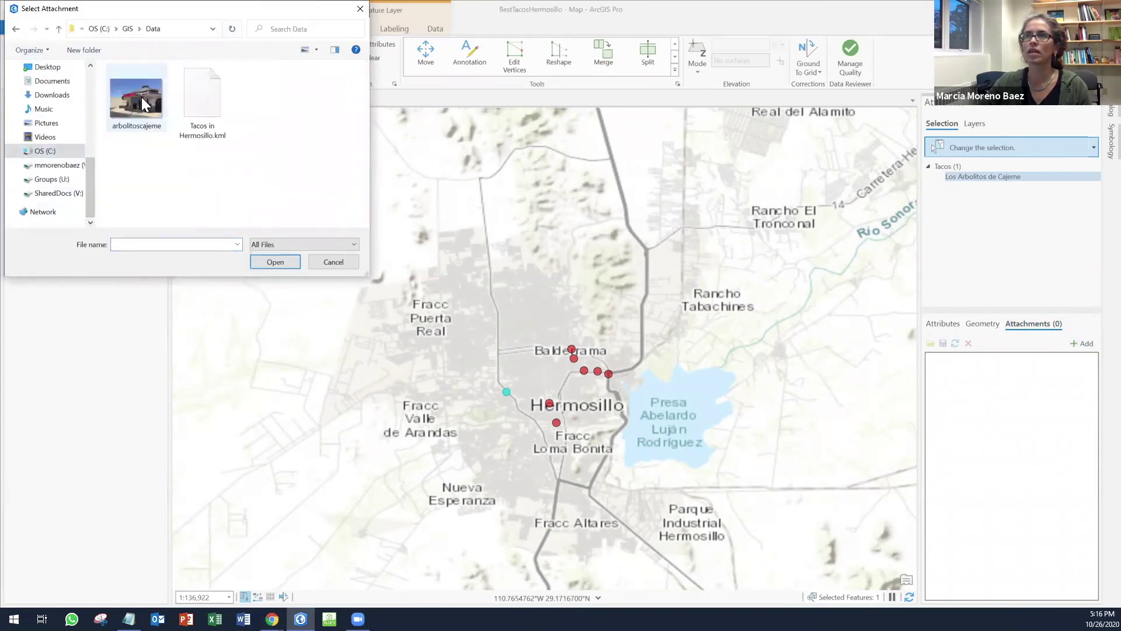
{"action": "left_click", "coordinate": [140, 97]}
{"action": "left_click", "coordinate": [278, 262]}
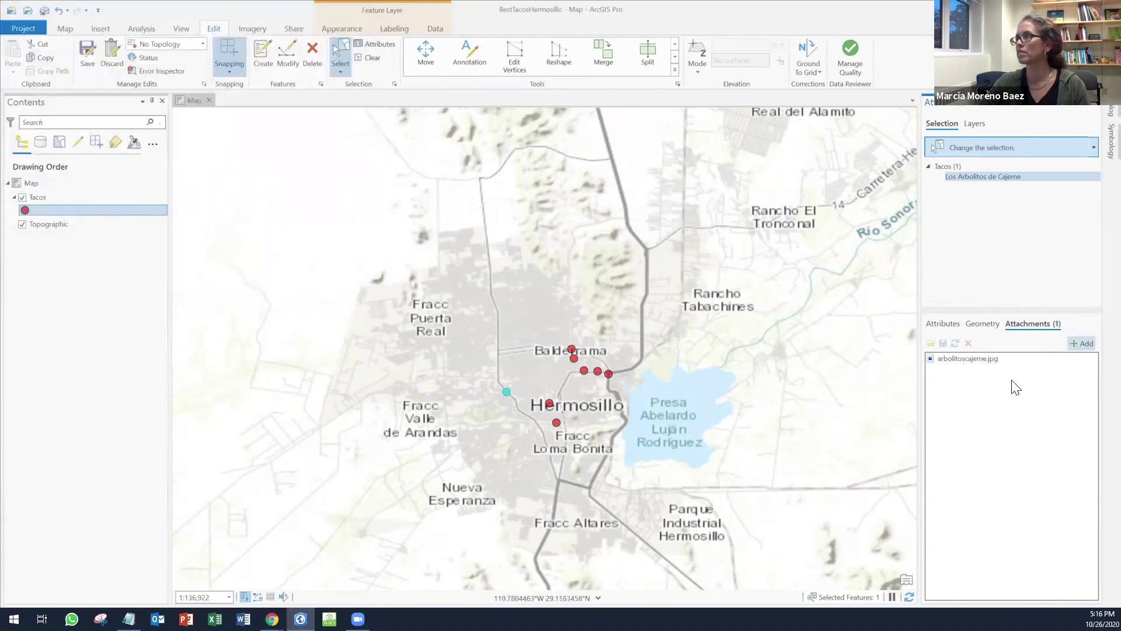
- Reselect the taco spot west of the centre, confirm its photo attachment, and save all edits
{"action": "left_click", "coordinate": [943, 323]}
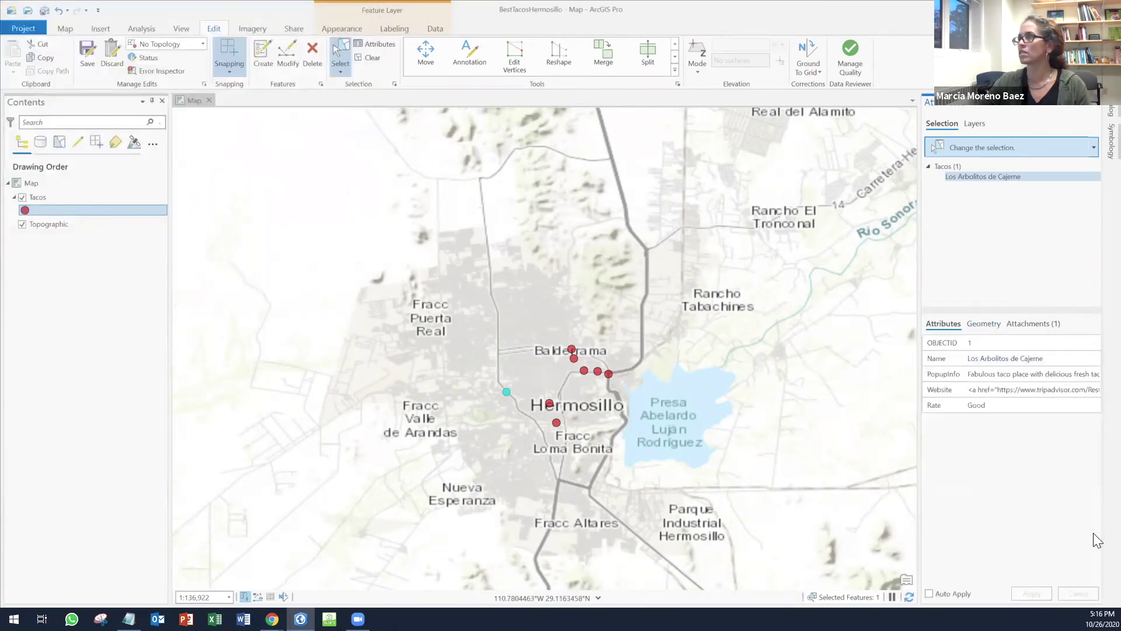
{"action": "left_click", "coordinate": [368, 58]}
{"action": "left_click_drag", "start_coordinate": [500, 385], "coordinate": [515, 404]}
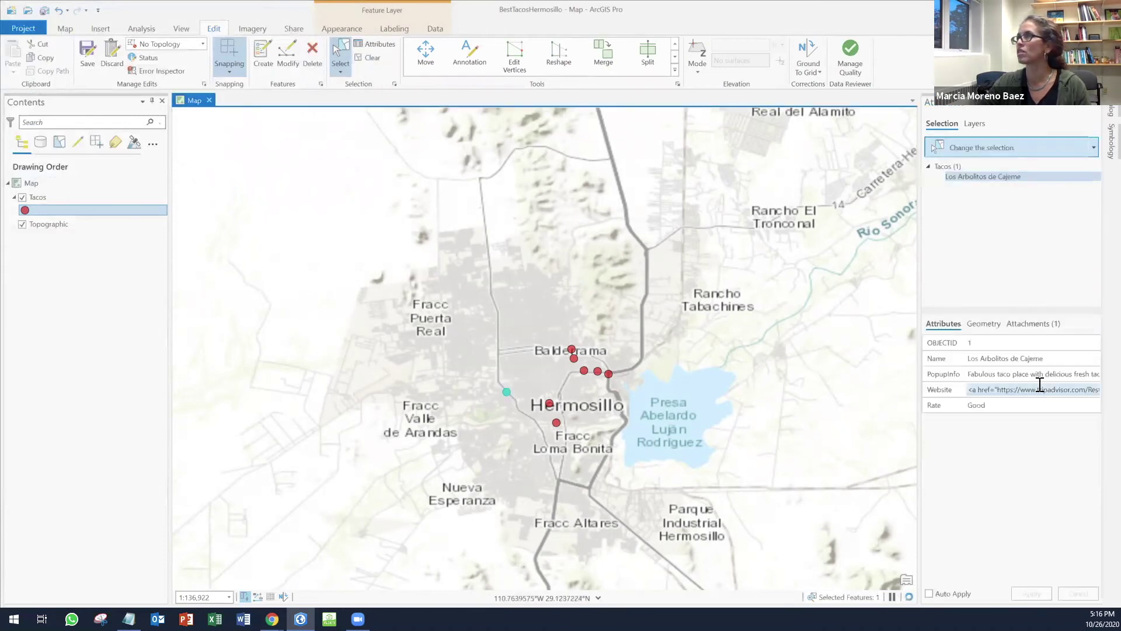
{"action": "left_click", "coordinate": [1034, 322]}
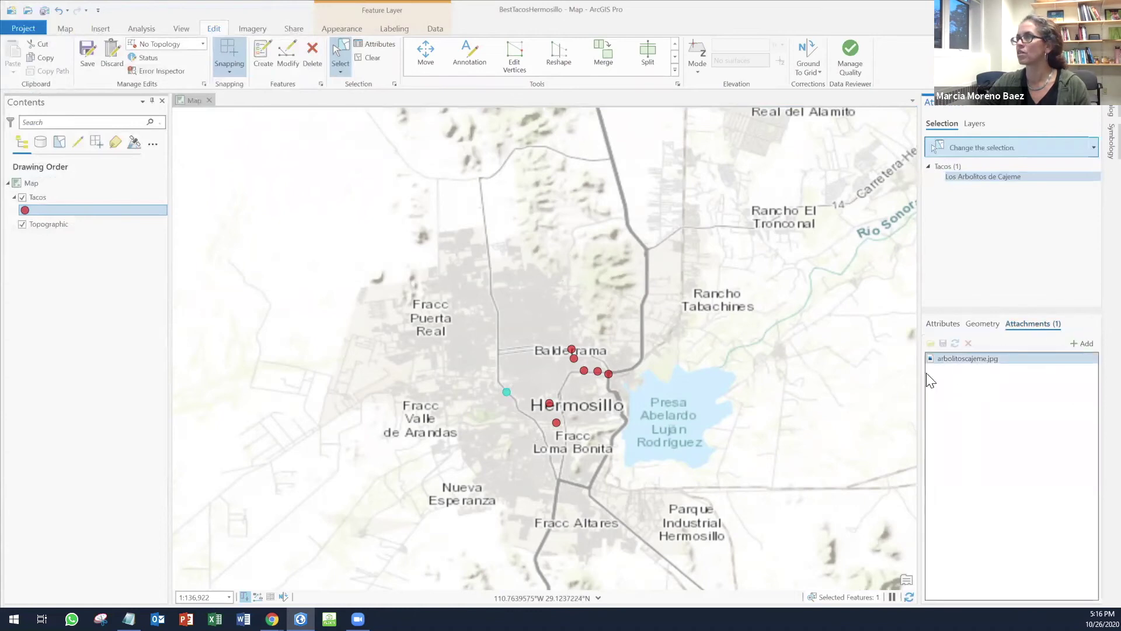
{"action": "left_click", "coordinate": [431, 287]}
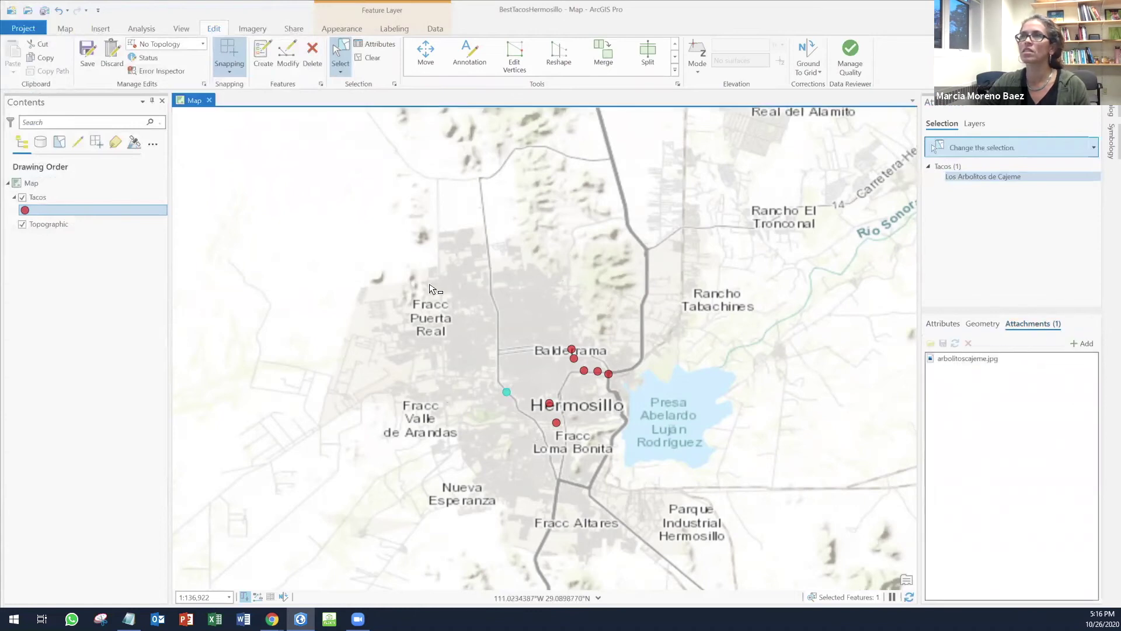
{"action": "left_click", "coordinate": [87, 53]}
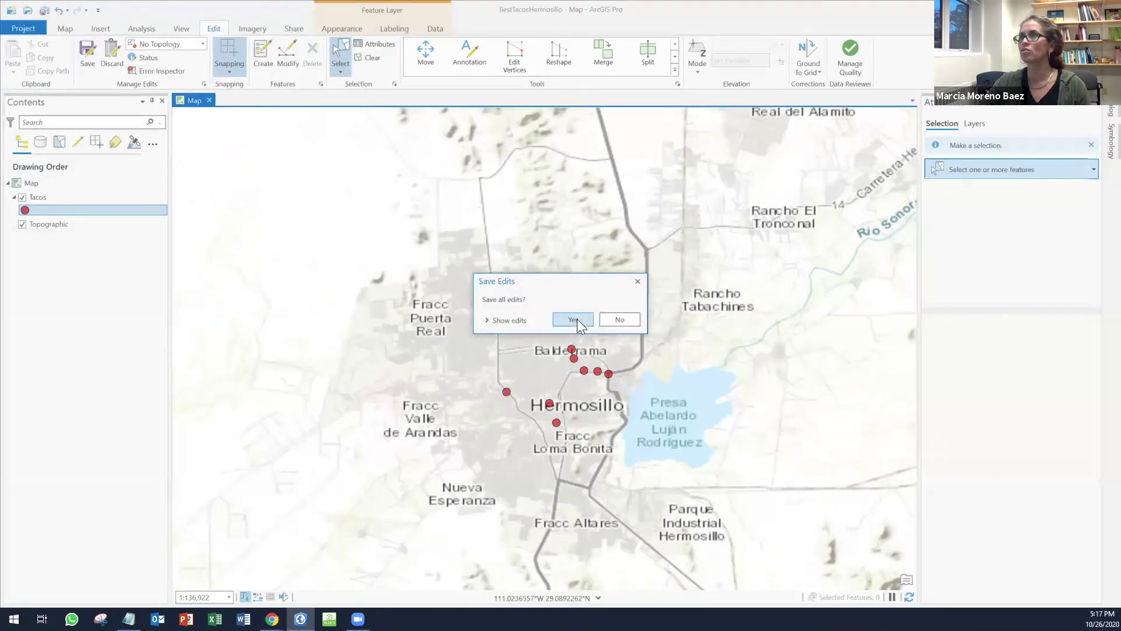
{"action": "key", "text": "Return"}
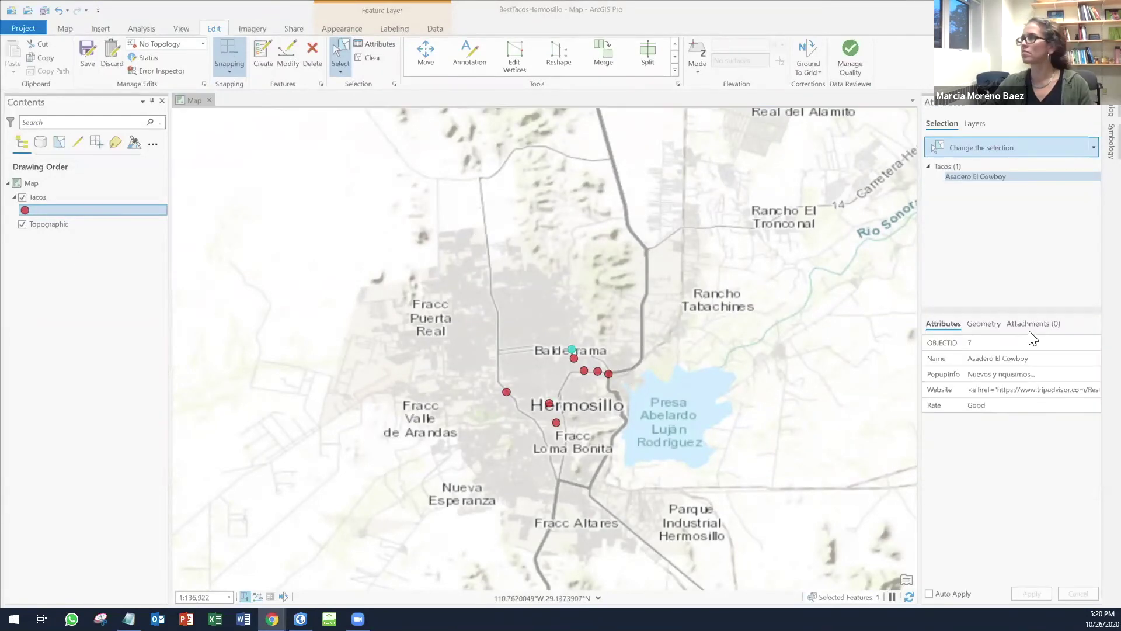
- Attach asaderocowboy.jpg to Asadero El Cowboy and save all edits
{"action": "left_click", "coordinate": [1029, 325]}
{"action": "left_click", "coordinate": [1081, 344]}
{"action": "left_click", "coordinate": [202, 93]}
{"action": "left_click", "coordinate": [275, 262]}
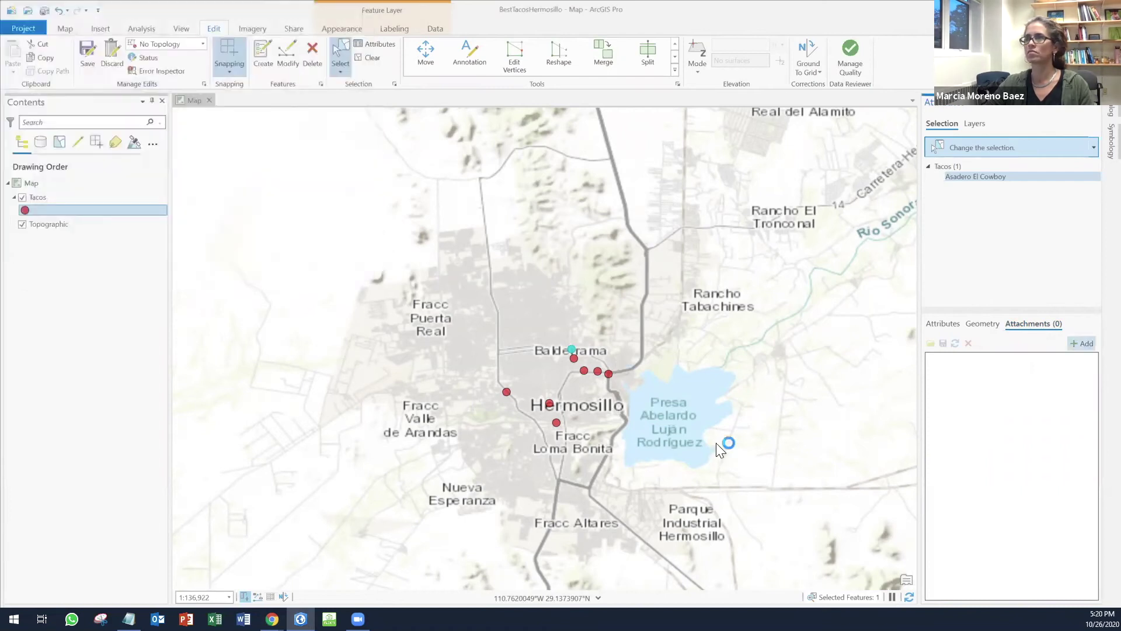
{"action": "left_click", "coordinate": [601, 432]}
{"action": "left_click", "coordinate": [83, 50]}
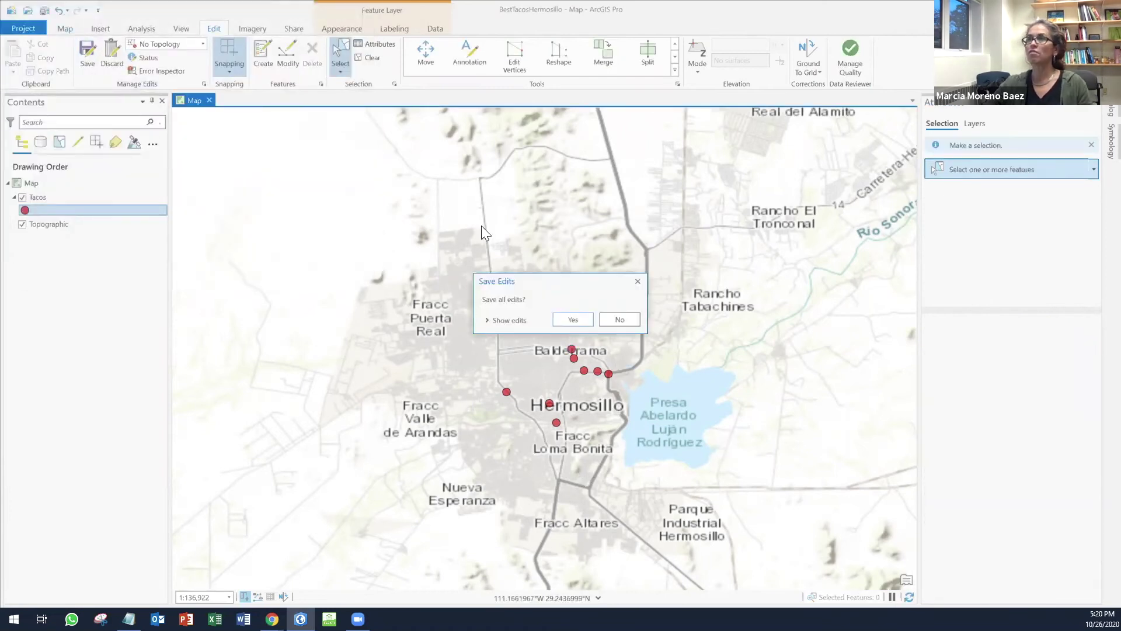
{"action": "left_click", "coordinate": [574, 321]}
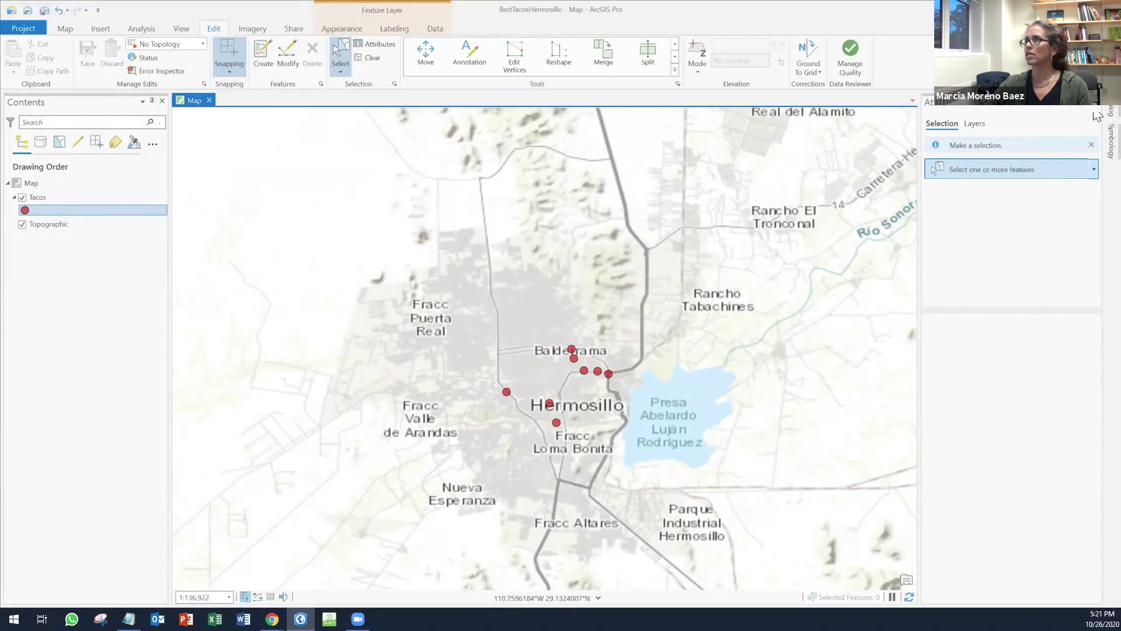
{"action": "scroll", "coordinate": [457, 328], "scroll_direction": "up", "scroll_amount": 2}
- Save the project and begin sharing Tacos in Hermosillo as a web map
{"action": "left_click", "coordinate": [60, 197]}
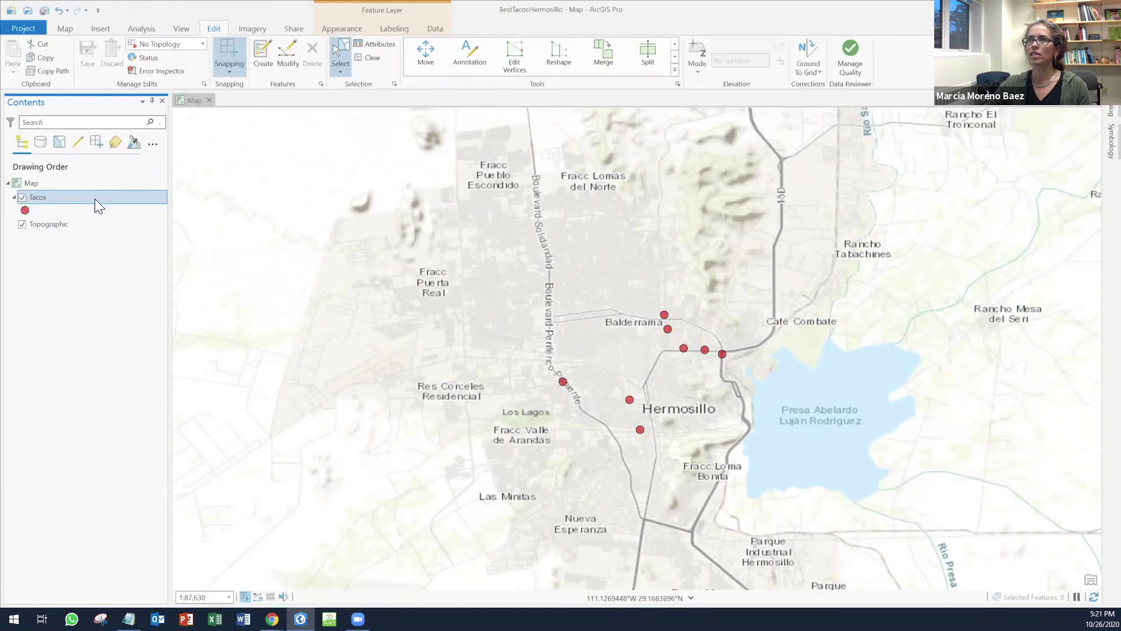
{"action": "left_click", "coordinate": [45, 11]}
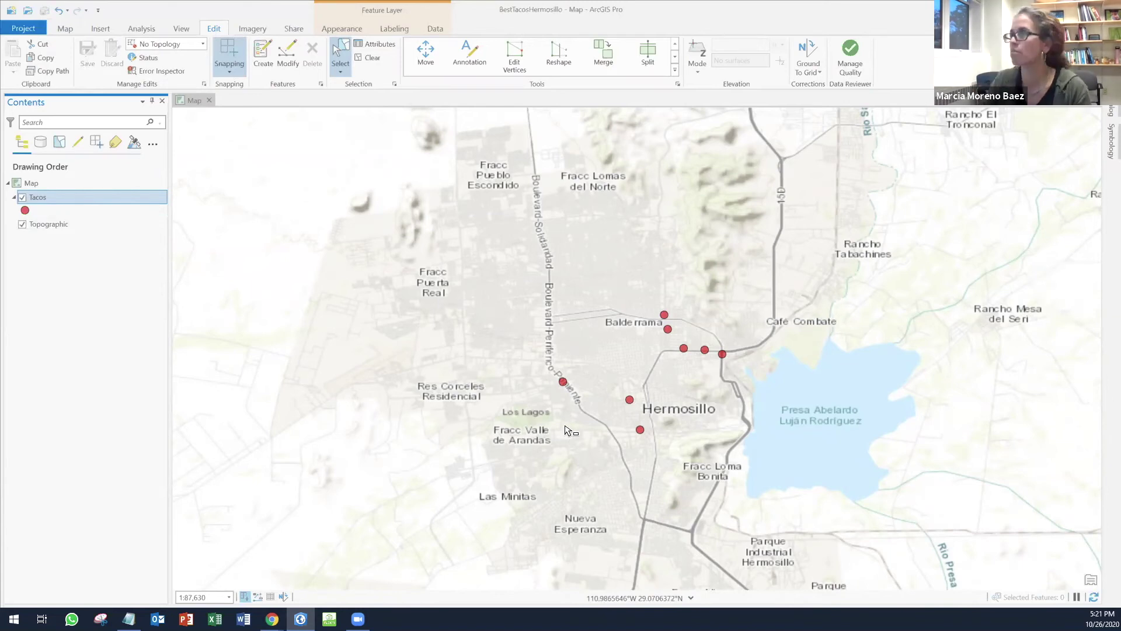
{"action": "left_click", "coordinate": [294, 30]}
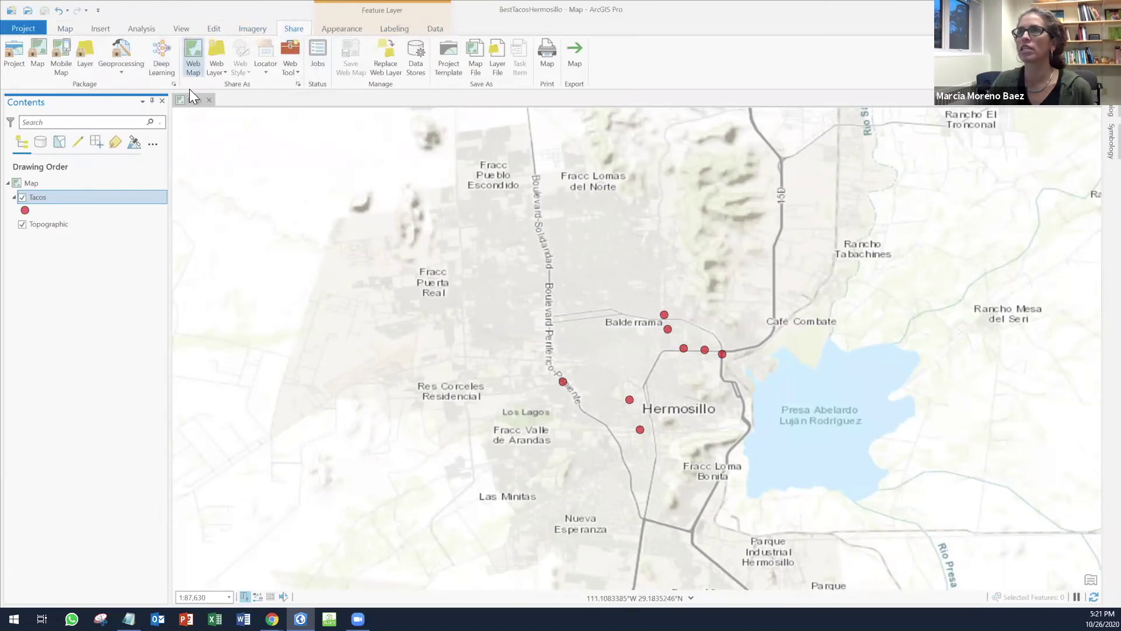
{"action": "left_click", "coordinate": [195, 69]}
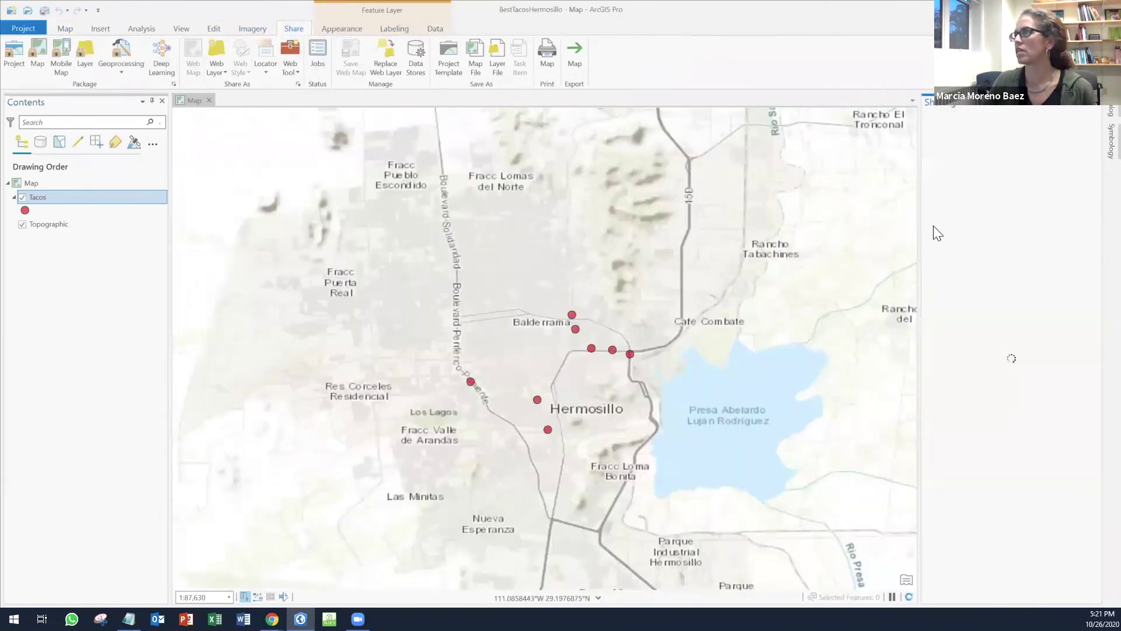
{"action": "left_click_drag", "start_coordinate": [917, 221], "coordinate": [863, 222]}
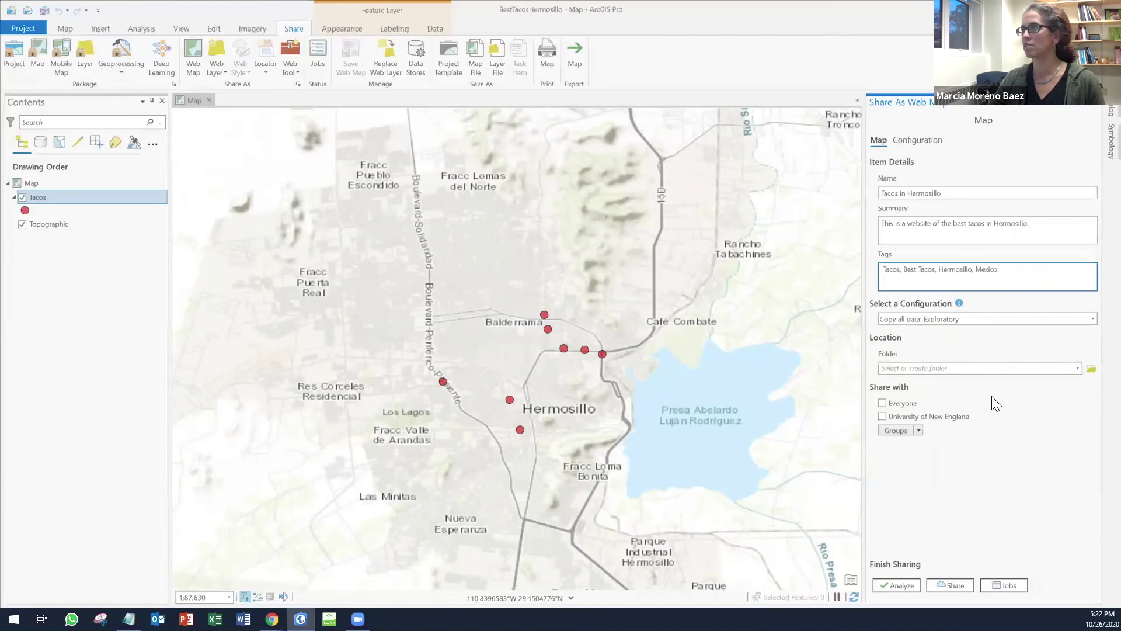
- Store the web map in the root folder, share it with University of New England, and analyze it
{"action": "left_click", "coordinate": [1078, 369]}
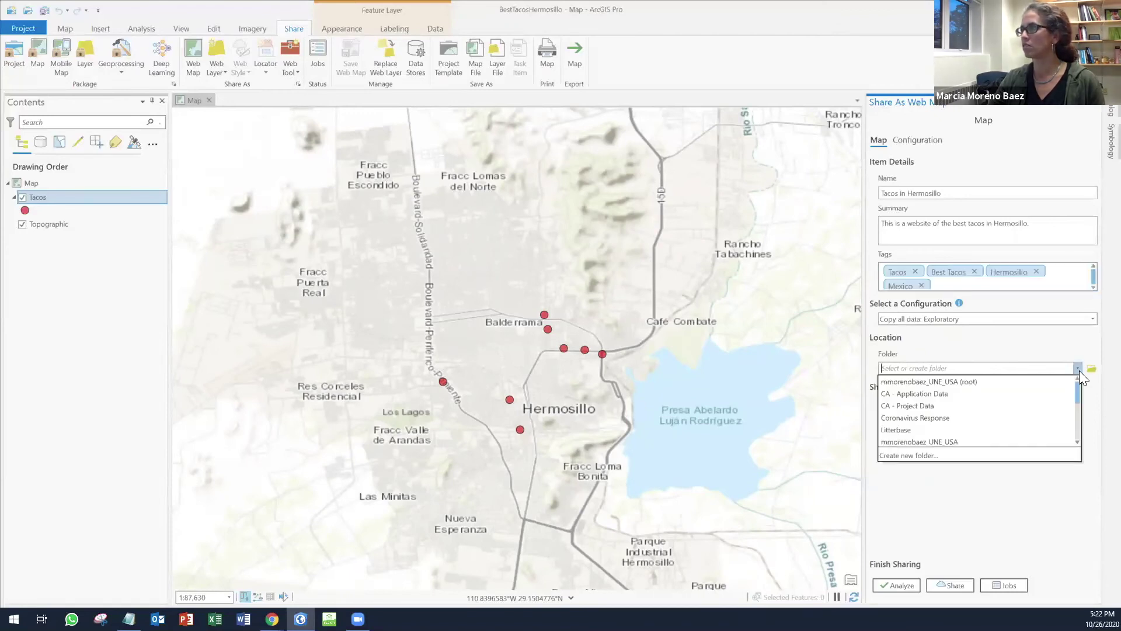
{"action": "left_click", "coordinate": [962, 381]}
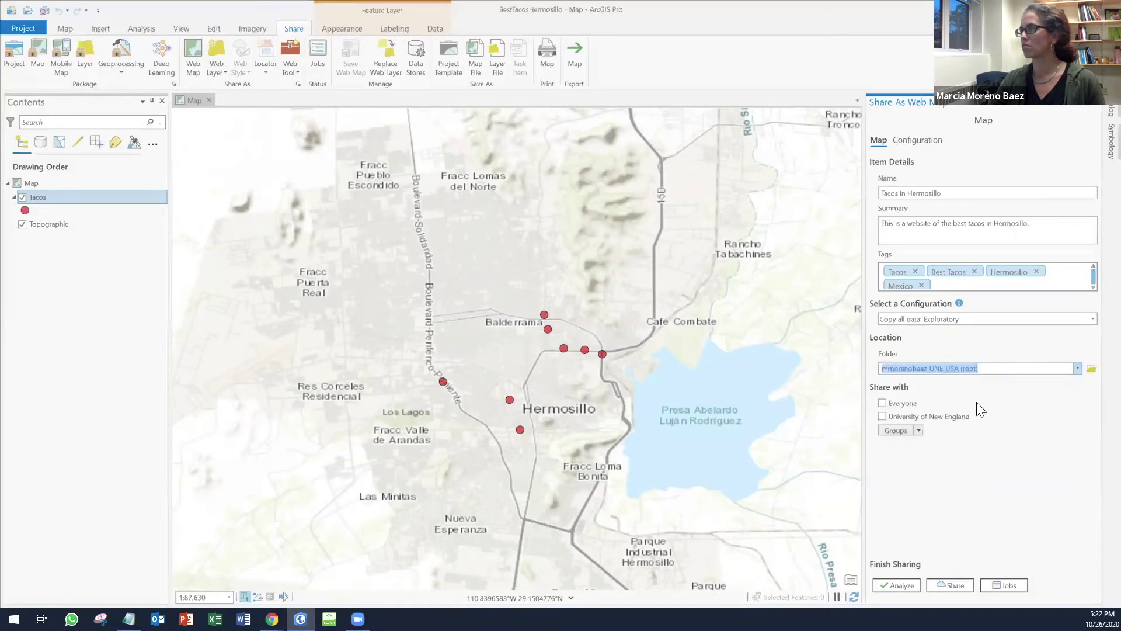
{"action": "left_click", "coordinate": [910, 418]}
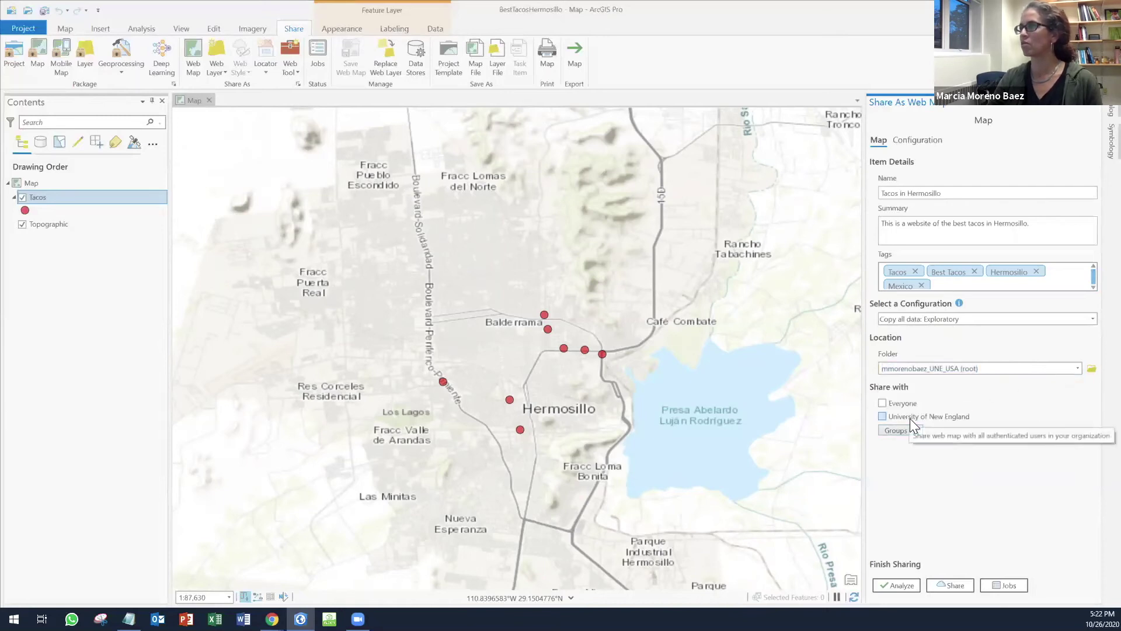
{"action": "left_click", "coordinate": [908, 586]}
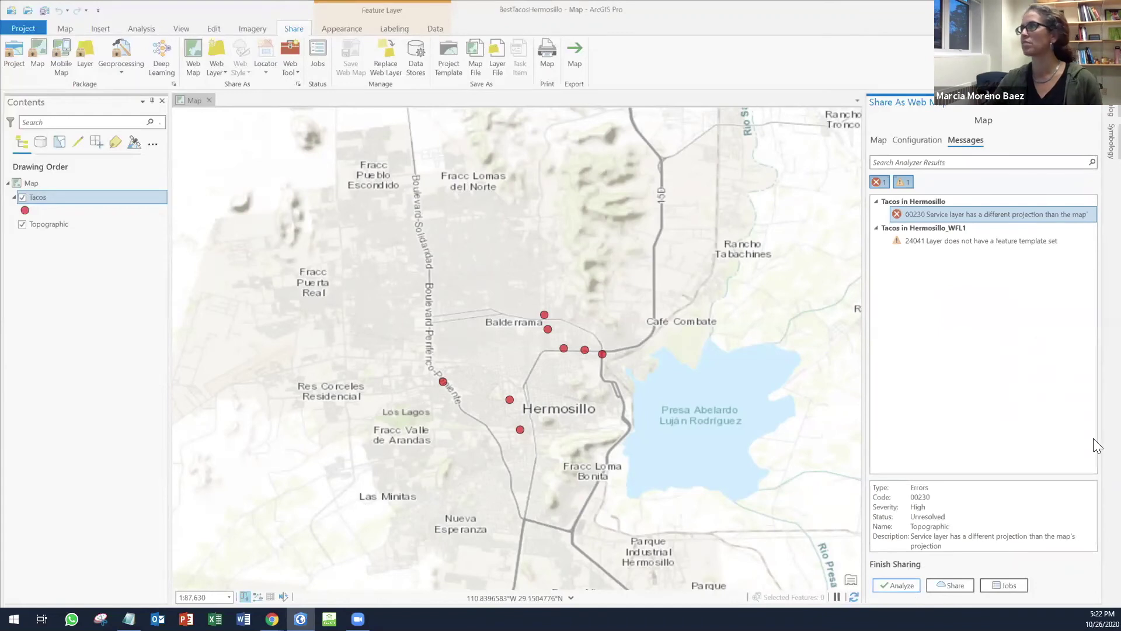
- Fix the 00230 projection error by updating the map to the basemap's coordinate system
{"action": "left_click", "coordinate": [938, 216]}
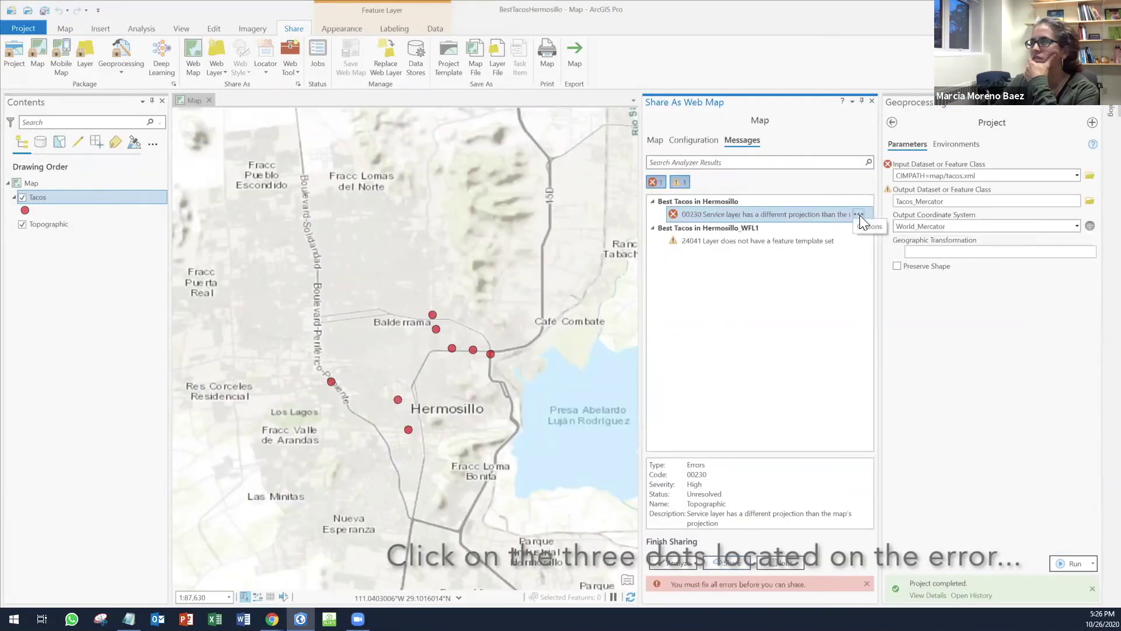
{"action": "left_click", "coordinate": [861, 215]}
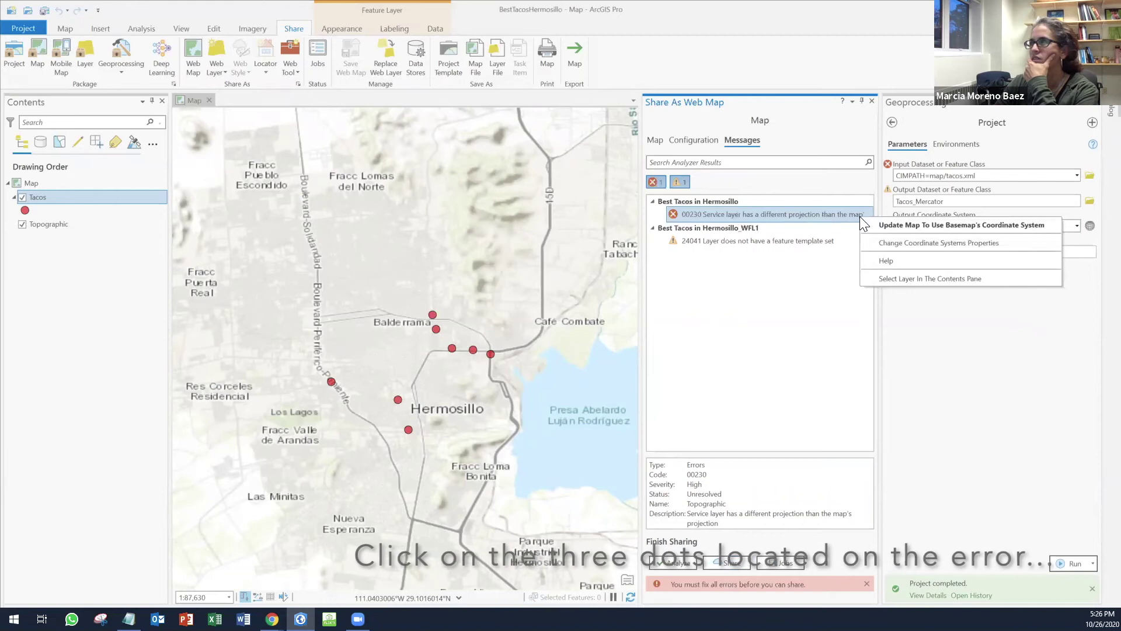
{"action": "left_click", "coordinate": [914, 226]}
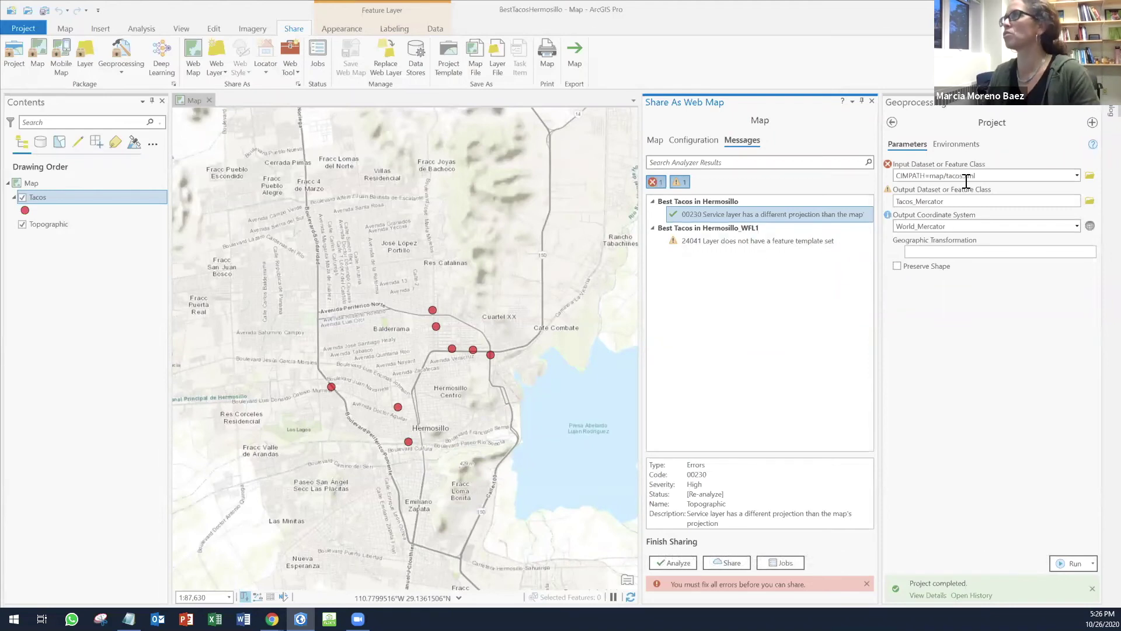
{"action": "left_click", "coordinate": [858, 214]}
{"action": "left_click", "coordinate": [810, 319]}
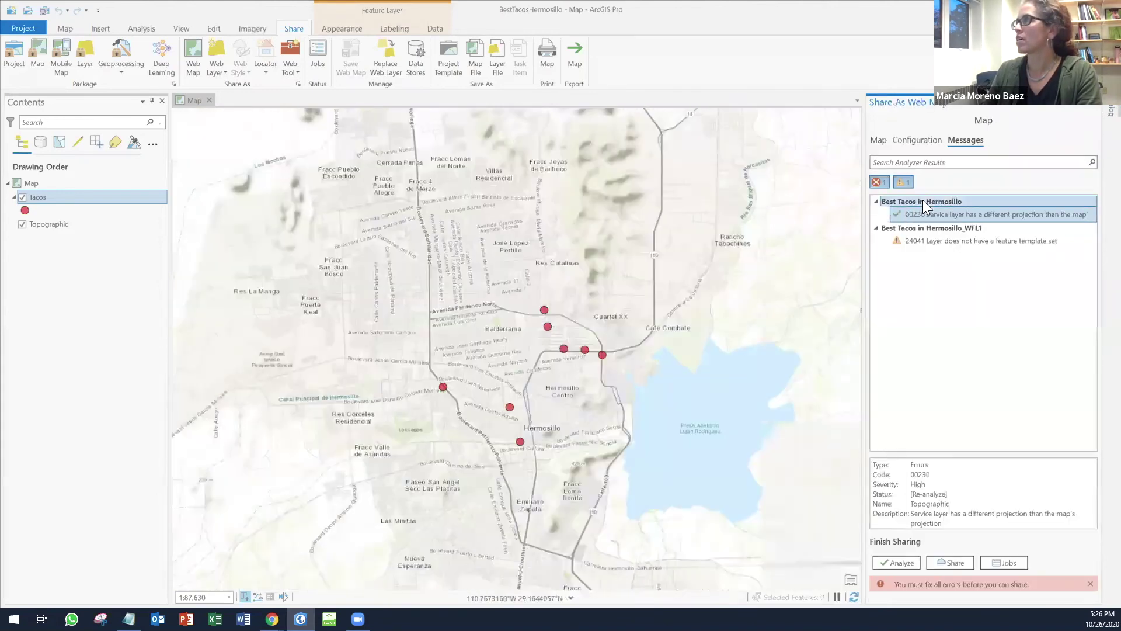
- Share the web map and open its Best Tacos in Hermosillo item page
{"action": "left_click", "coordinate": [954, 564]}
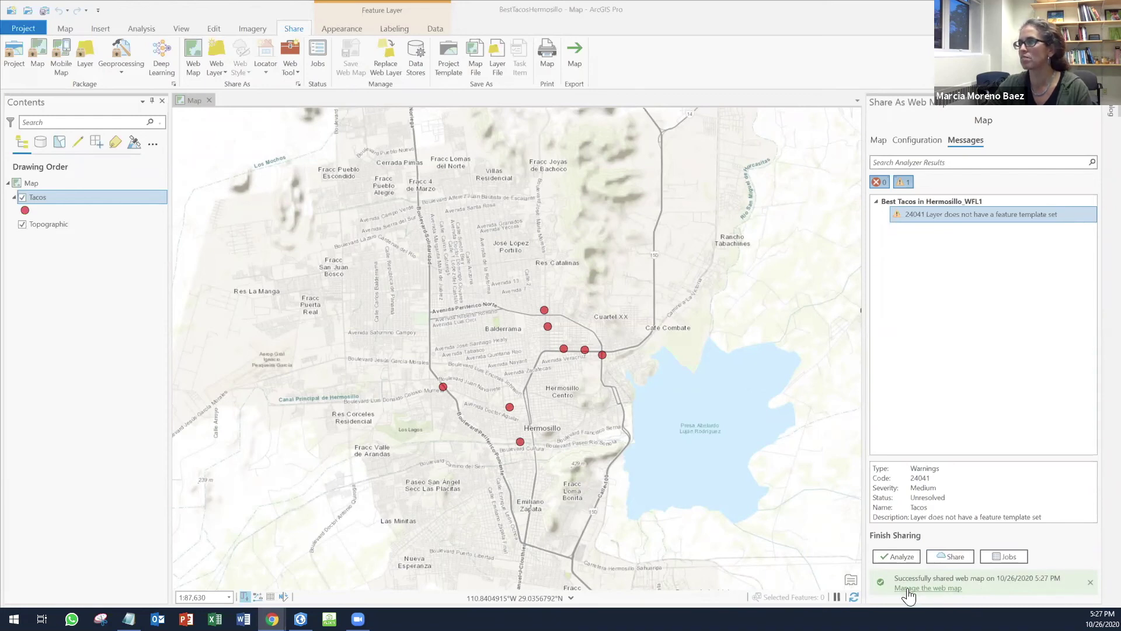
{"action": "left_click", "coordinate": [933, 590]}
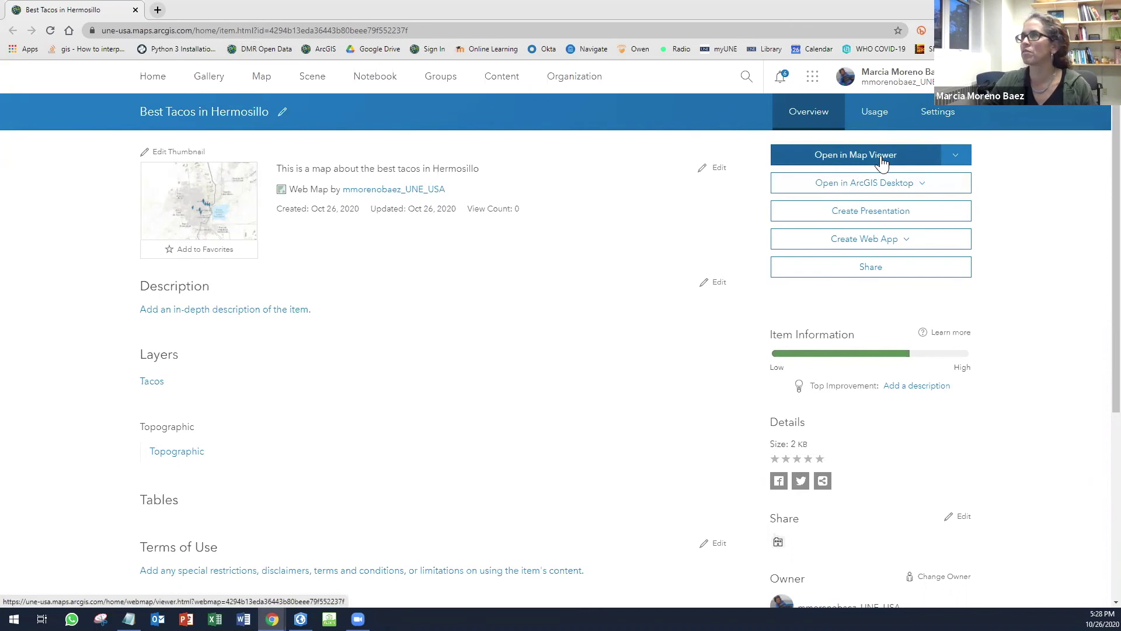
- Open the web map in Map Viewer and rename the Tacos layer to 'Best Tacos in Hermosillo'
{"action": "left_click", "coordinate": [882, 161]}
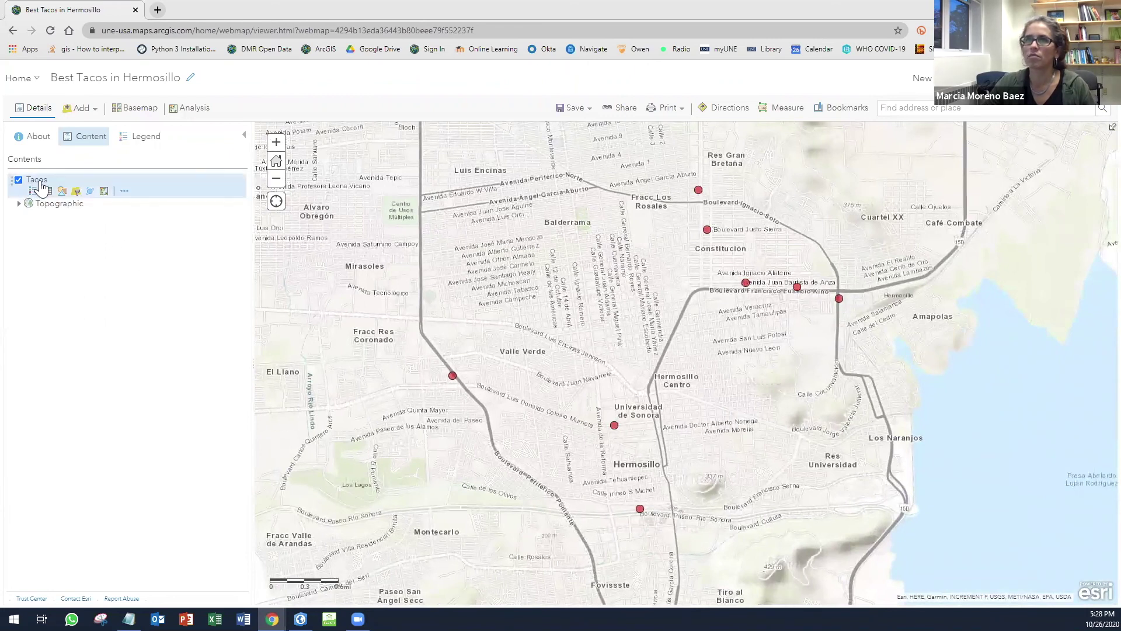
{"action": "left_click", "coordinate": [124, 192]}
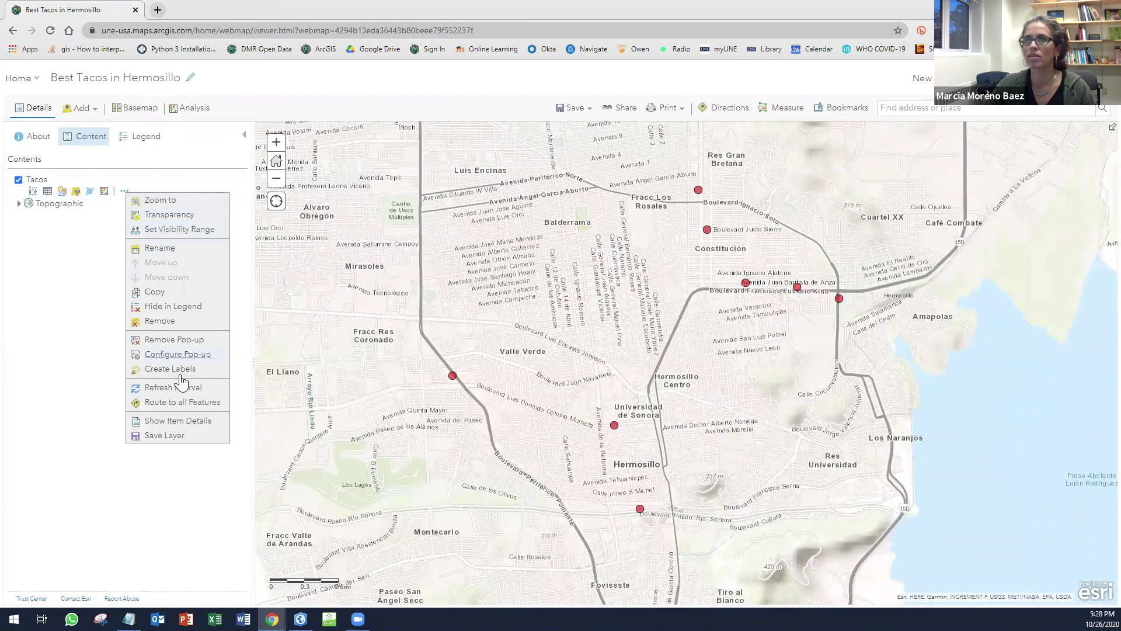
{"action": "left_click", "coordinate": [159, 250]}
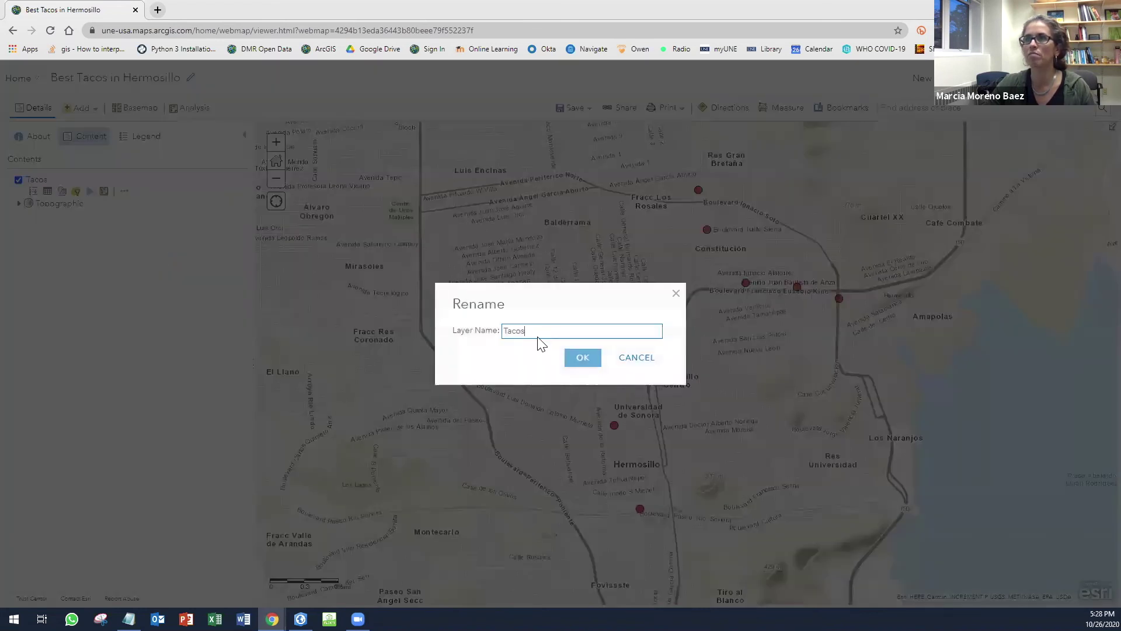
{"action": "type", "text": "Best"}
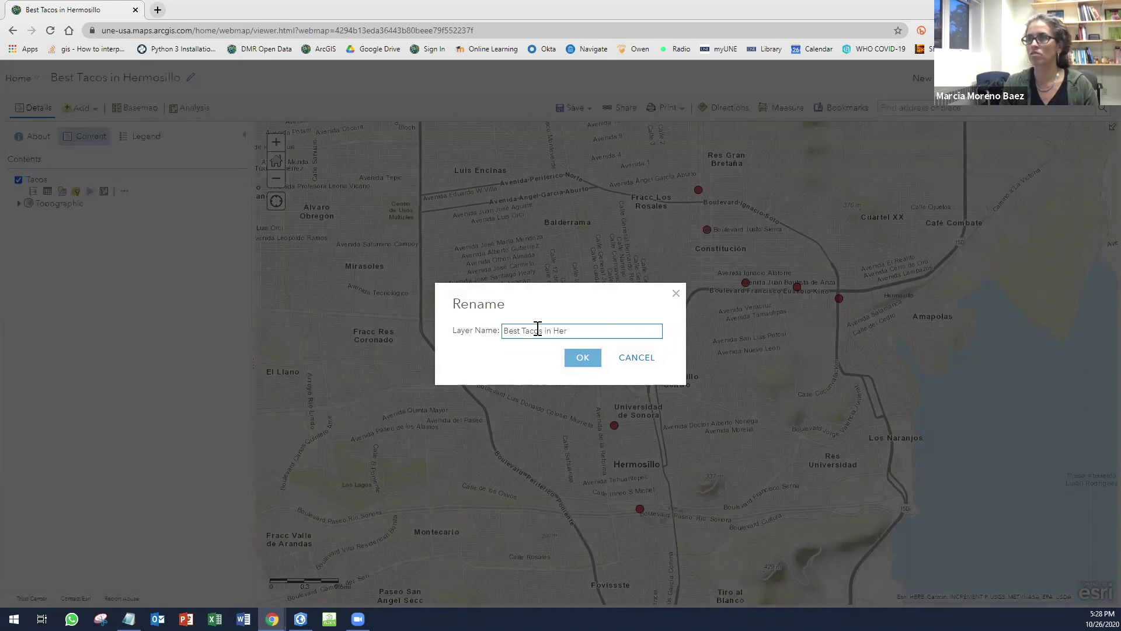
{"action": "left_click", "coordinate": [583, 357]}
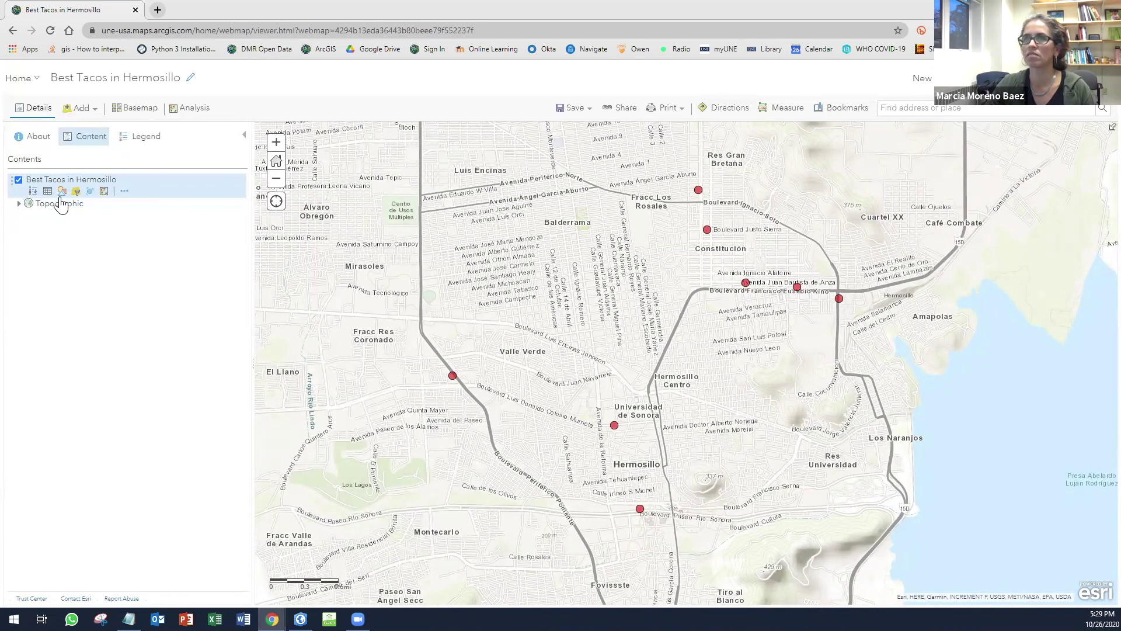
- Style the taco points by Rate and give the Good category a yellow star
{"action": "left_click", "coordinate": [63, 192]}
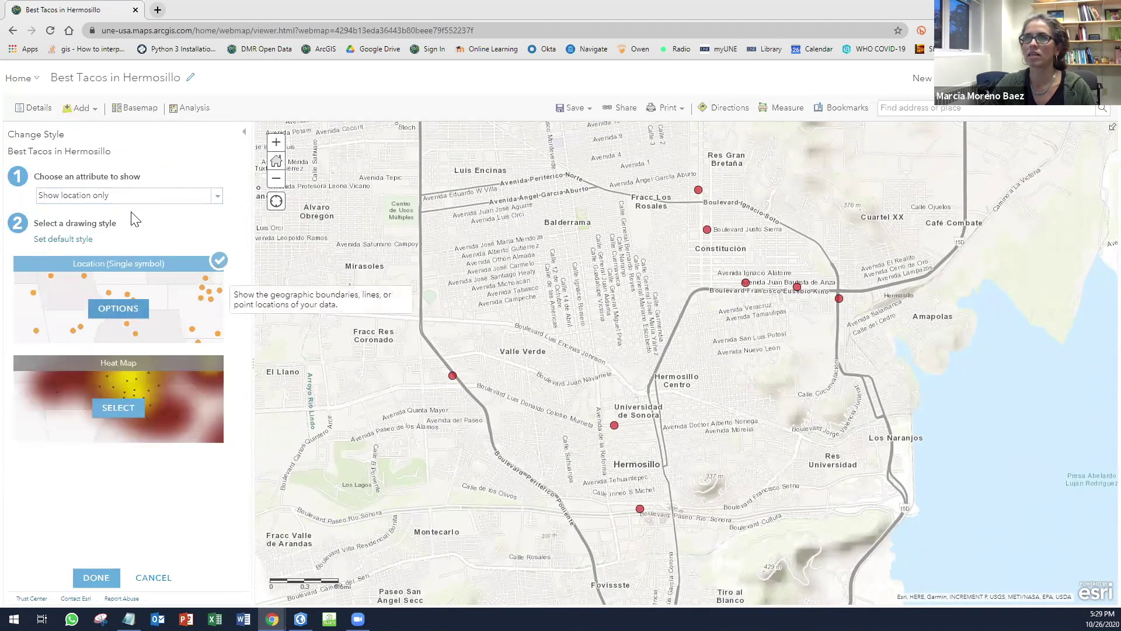
{"action": "left_click", "coordinate": [123, 195]}
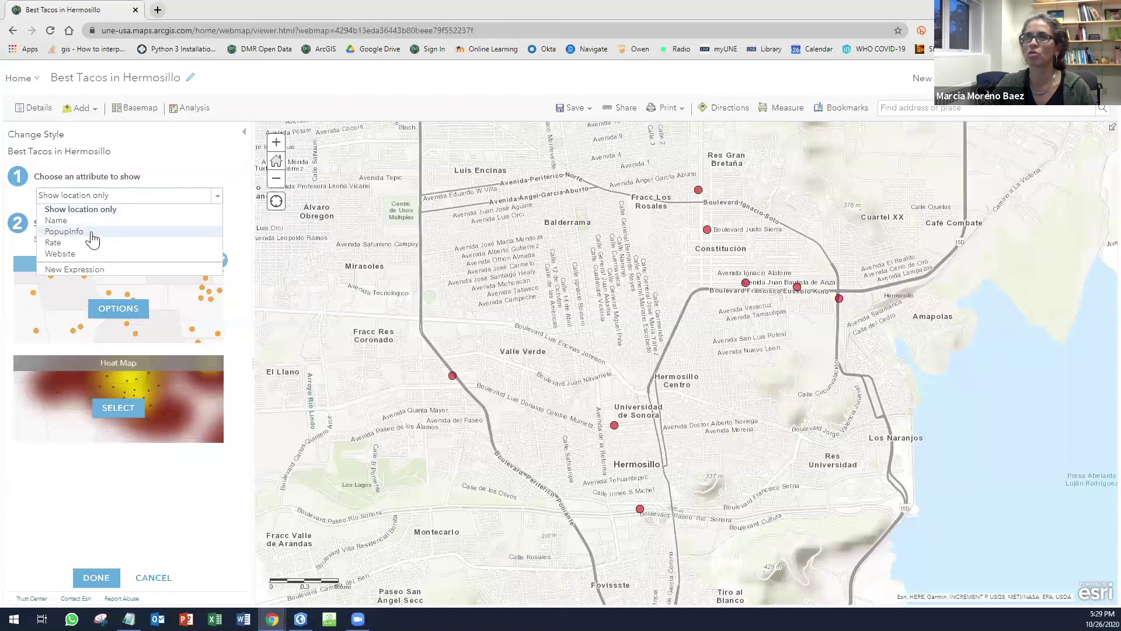
{"action": "left_click", "coordinate": [70, 244]}
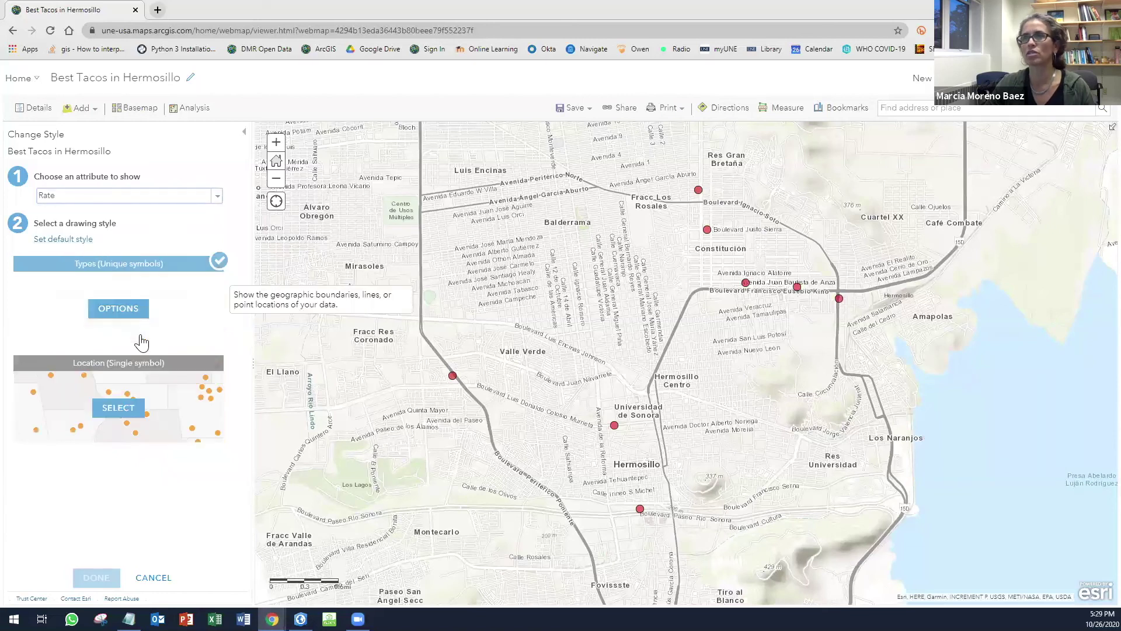
{"action": "left_click", "coordinate": [117, 309]}
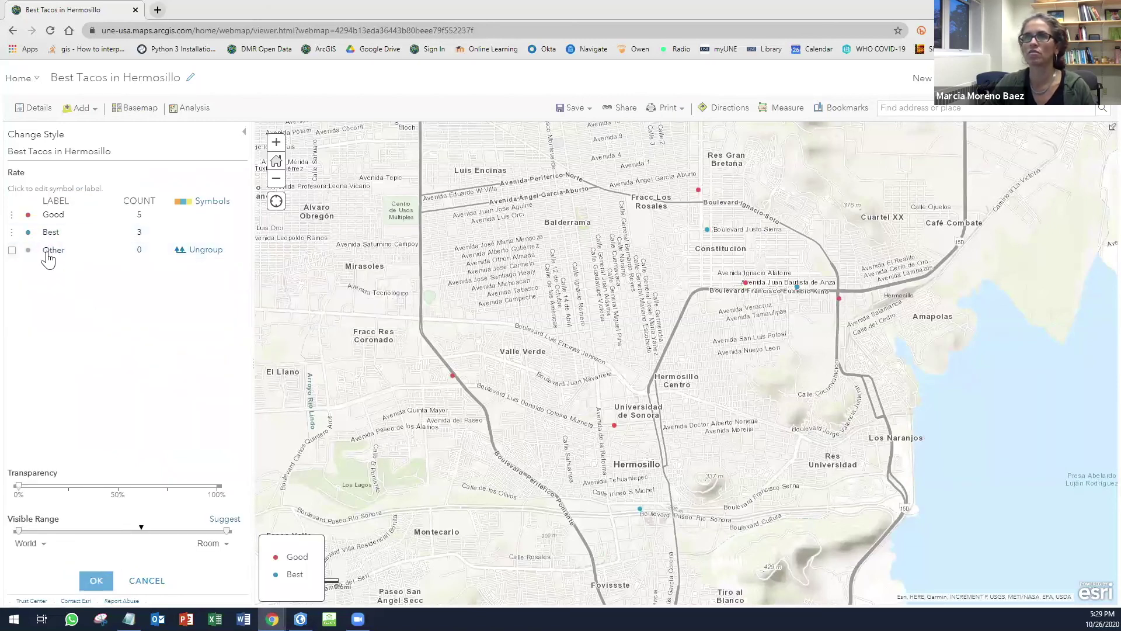
{"action": "left_click", "coordinate": [28, 217]}
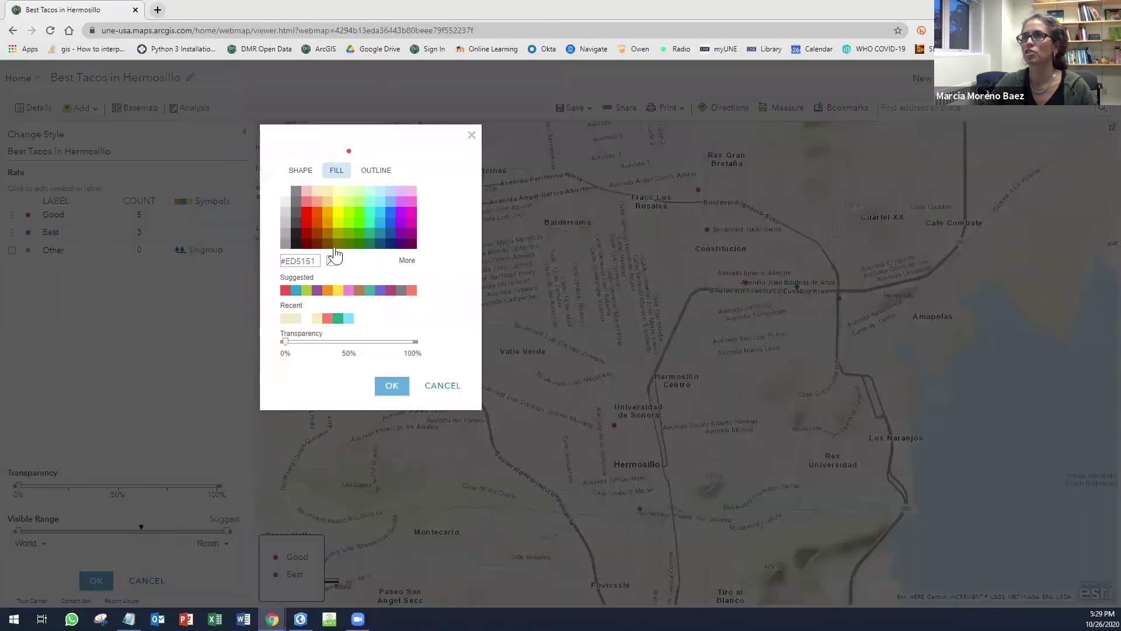
{"action": "left_click", "coordinate": [301, 173]}
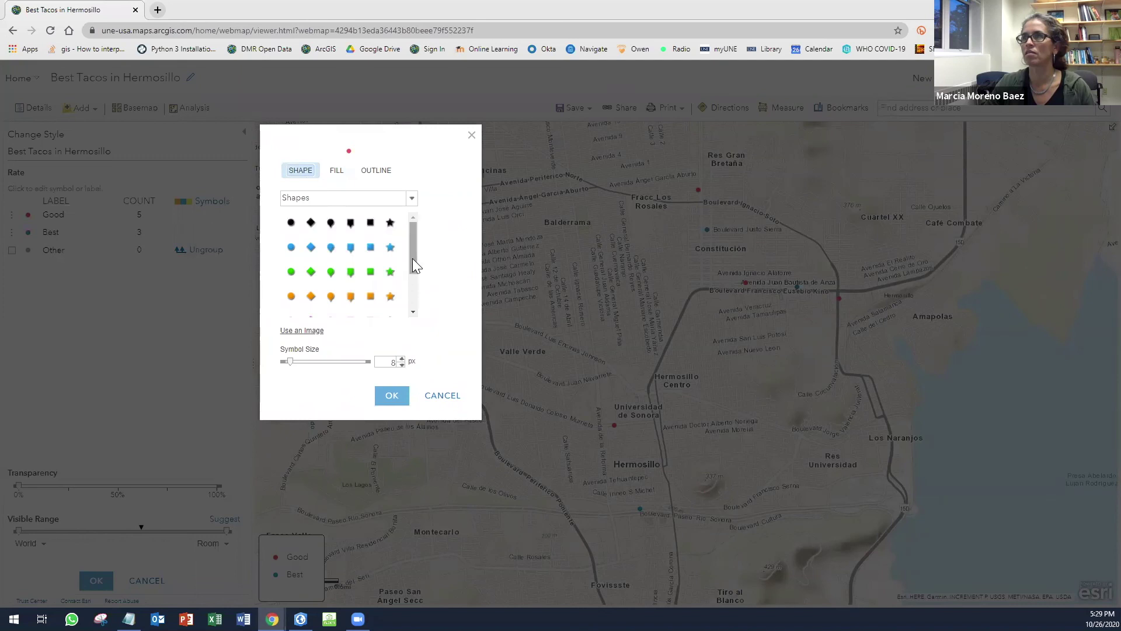
{"action": "scroll", "coordinate": [413, 258], "scroll_direction": "down", "scroll_amount": 2}
{"action": "left_click", "coordinate": [390, 303]}
{"action": "left_click", "coordinate": [390, 397]}
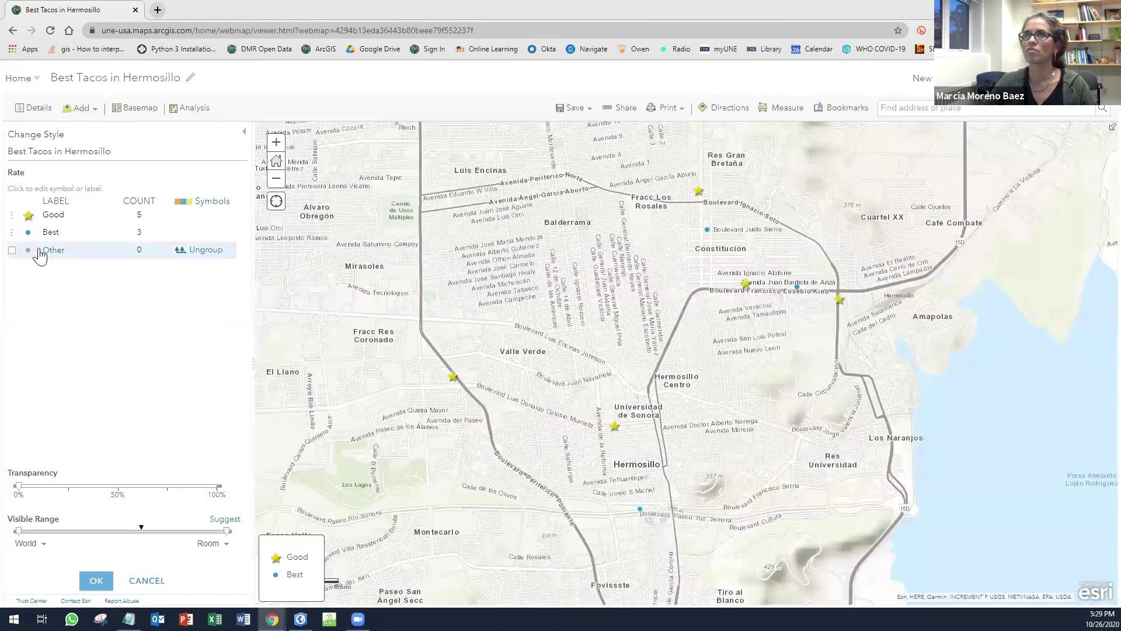
- Give the Best category a larger orange star and finish the Rate style
{"action": "left_click", "coordinate": [28, 231]}
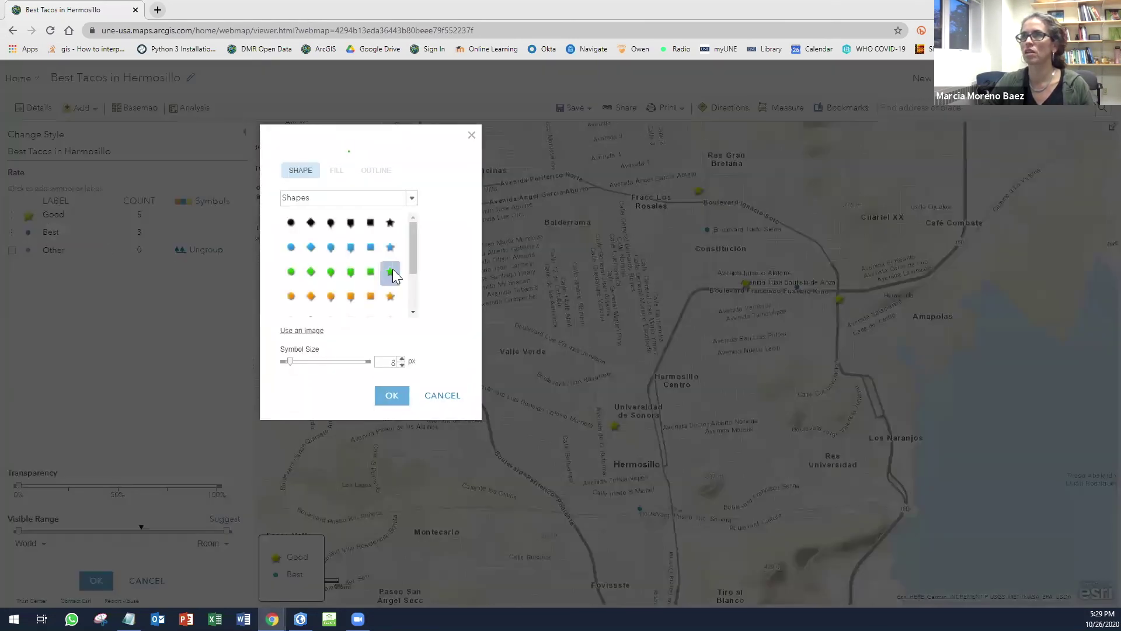
{"action": "scroll", "coordinate": [413, 266], "scroll_direction": "down", "scroll_amount": 3}
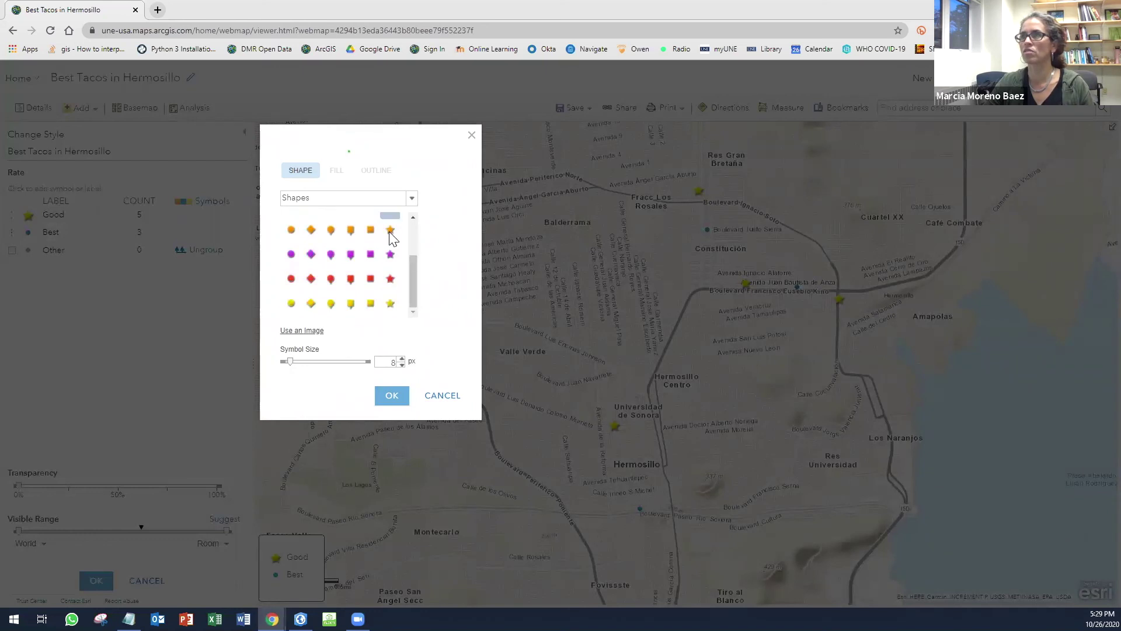
{"action": "left_click", "coordinate": [402, 358]}
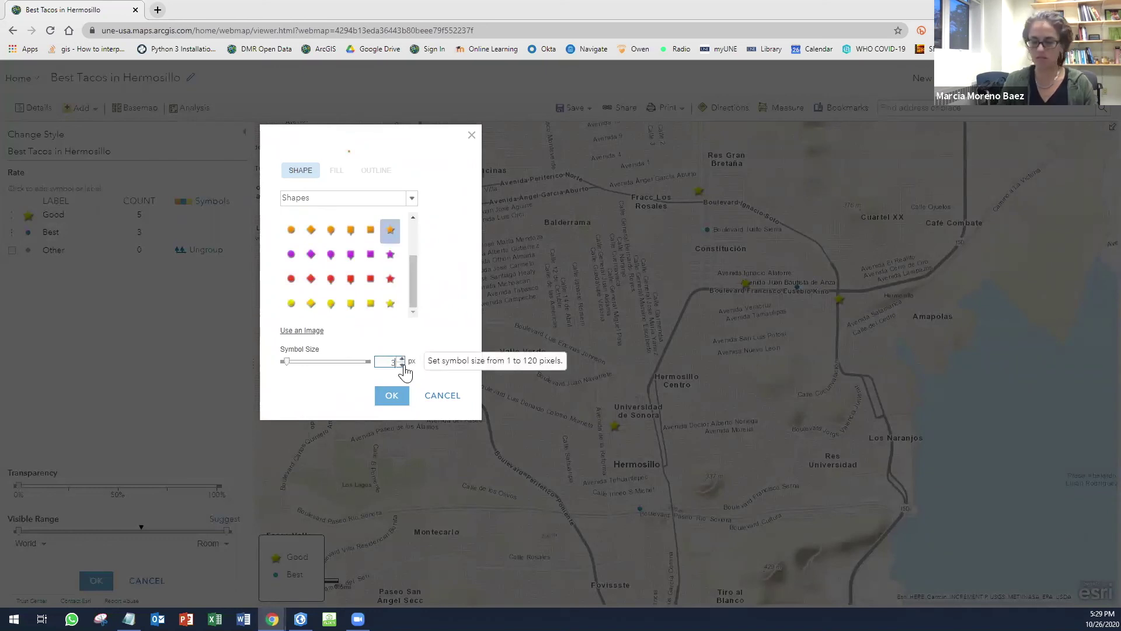
{"action": "left_click", "coordinate": [391, 397]}
{"action": "left_click", "coordinate": [96, 580]}
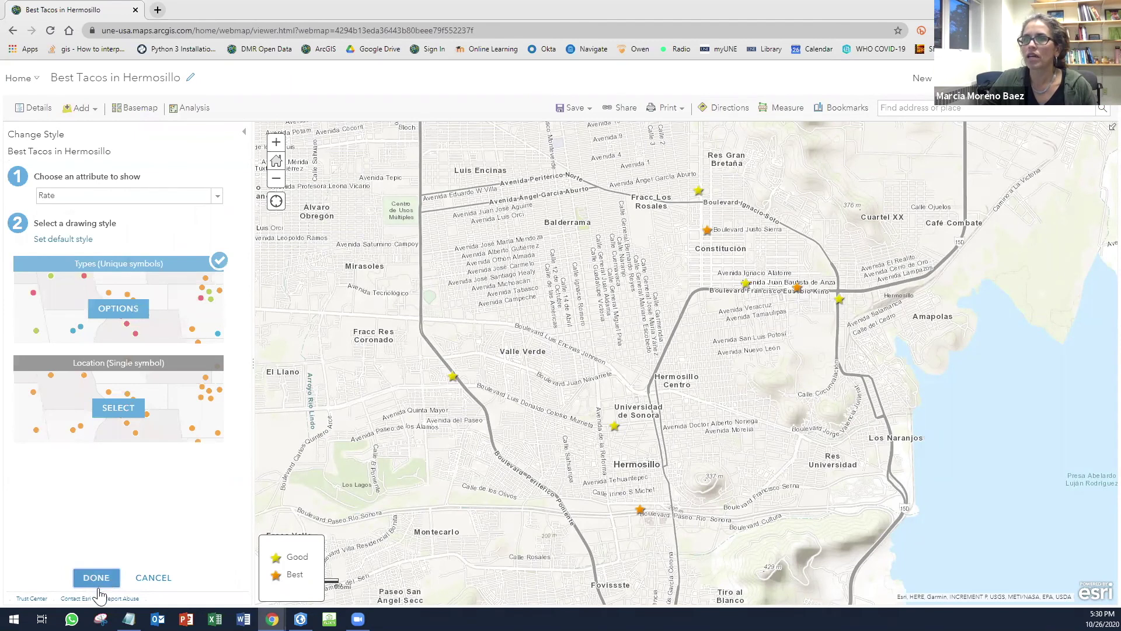
{"action": "left_click", "coordinate": [94, 576]}
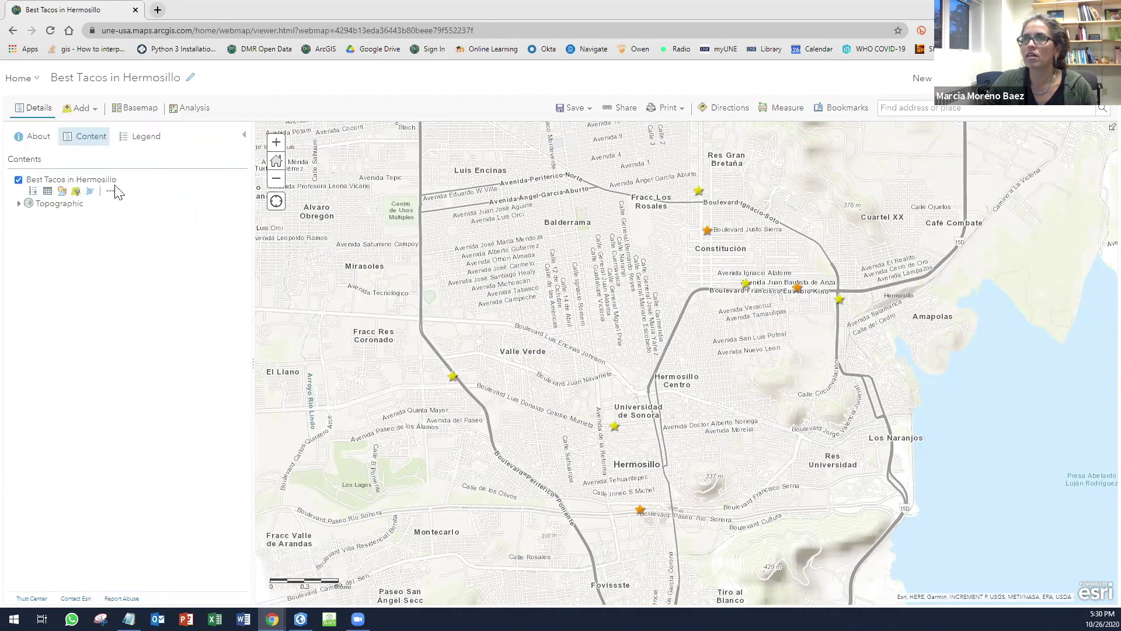
- Inspect the Tacos de Armando pop-up, then start configuring the taco layer's pop-ups
{"action": "left_click", "coordinate": [707, 231]}
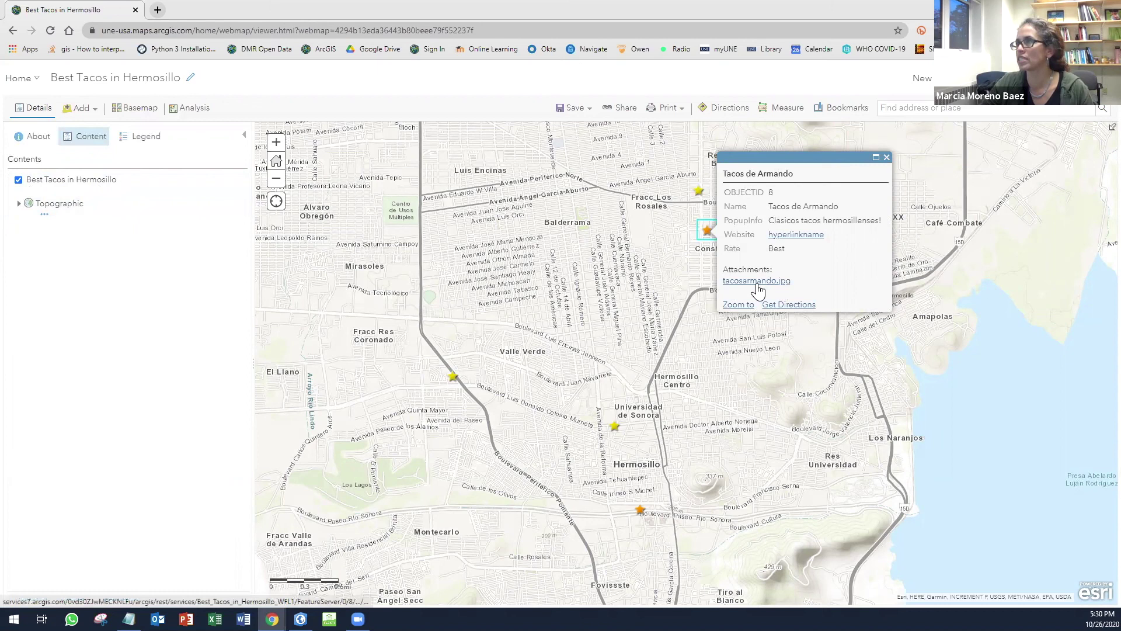
{"action": "left_click", "coordinate": [886, 157]}
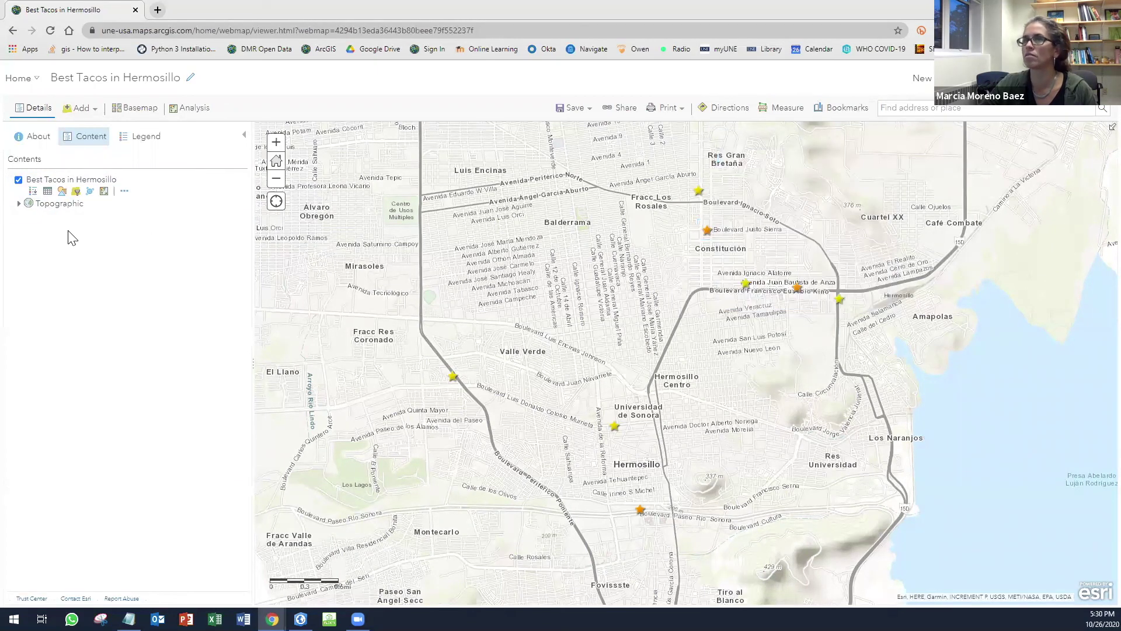
{"action": "left_click", "coordinate": [124, 191]}
{"action": "left_click", "coordinate": [196, 357]}
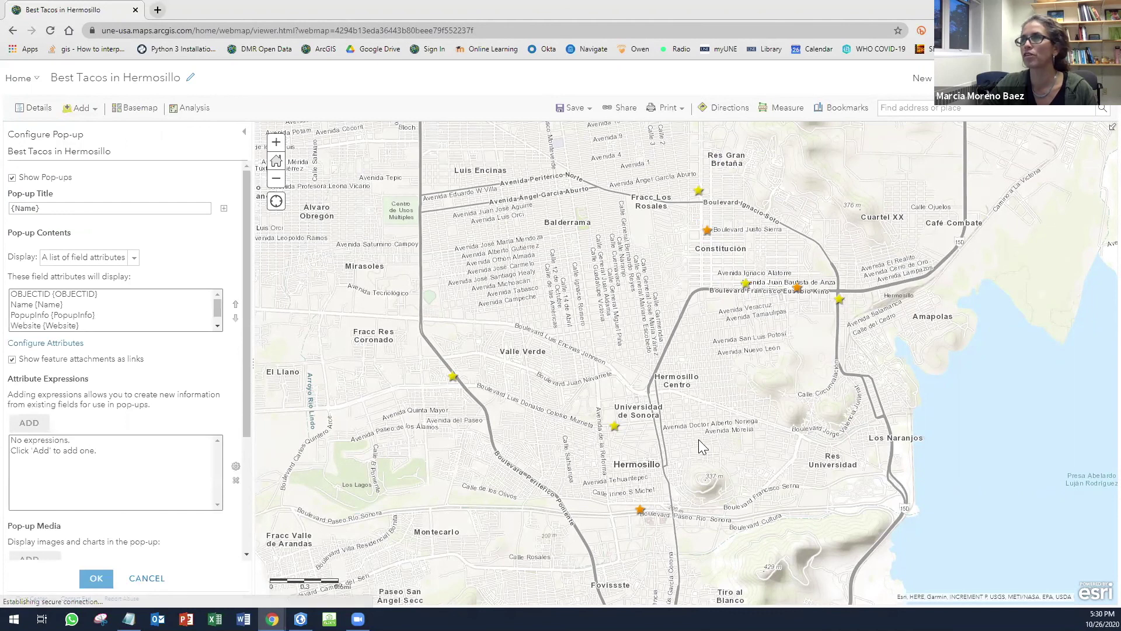
{"action": "left_click", "coordinate": [208, 209]}
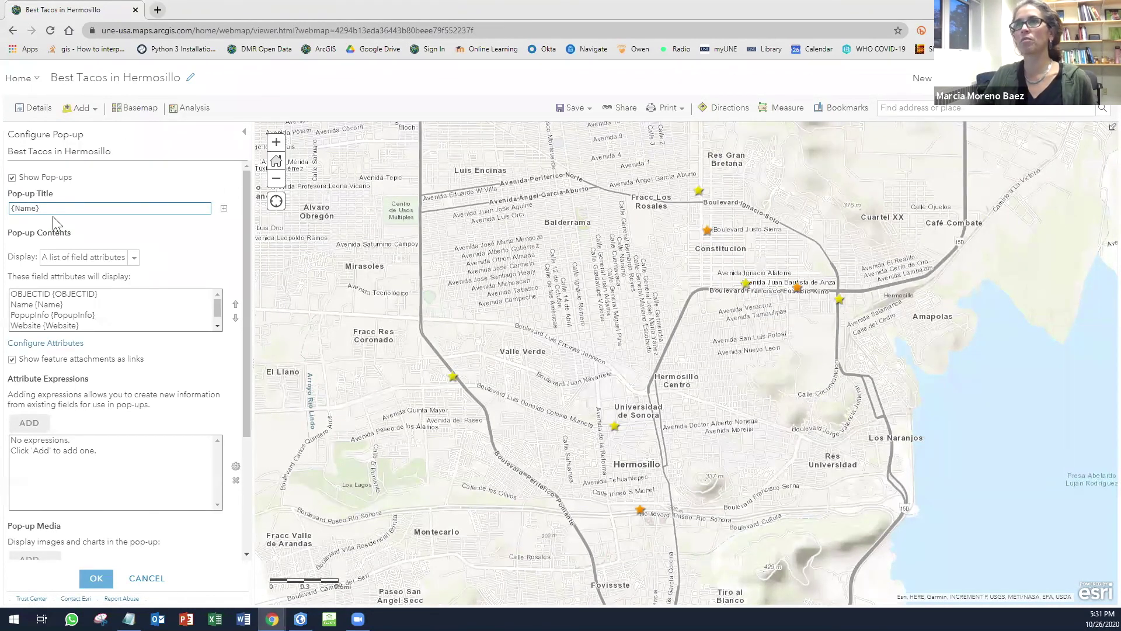
- Hide the Rate field and relabel PopupInfo as 'Info' in the pop-up fields
{"action": "left_click", "coordinate": [55, 344]}
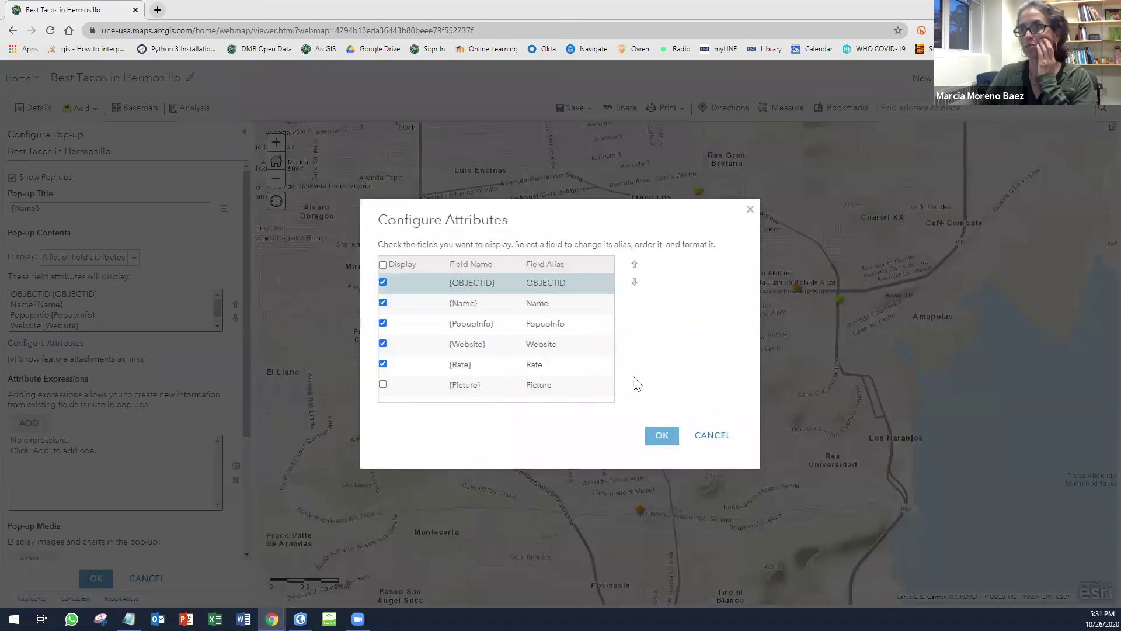
{"action": "left_click", "coordinate": [382, 364]}
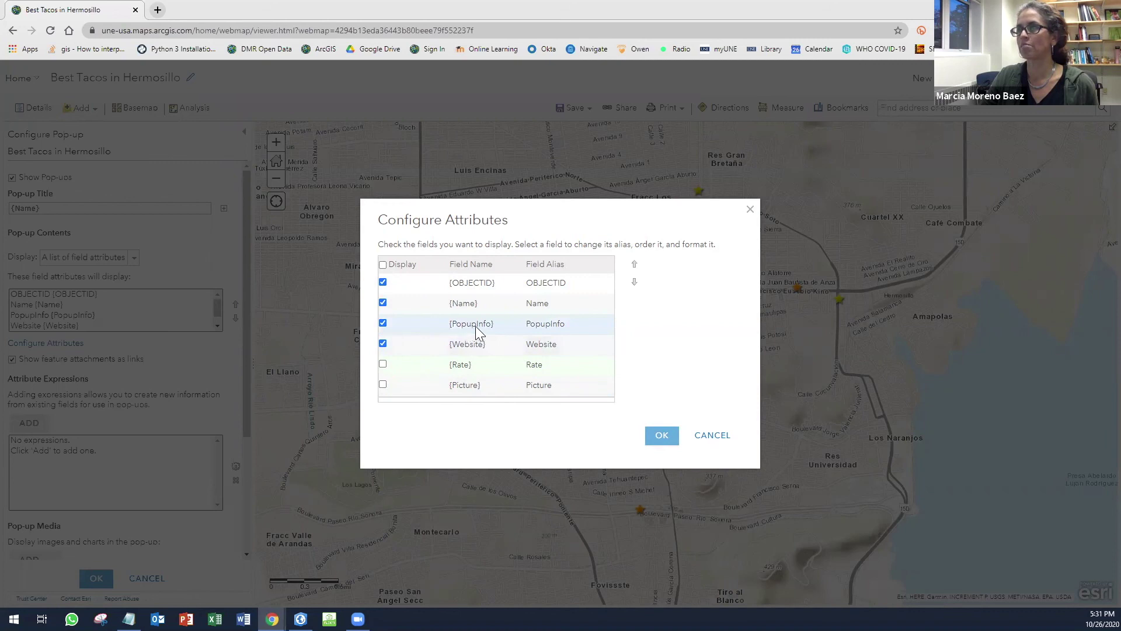
{"action": "left_click", "coordinate": [553, 324]}
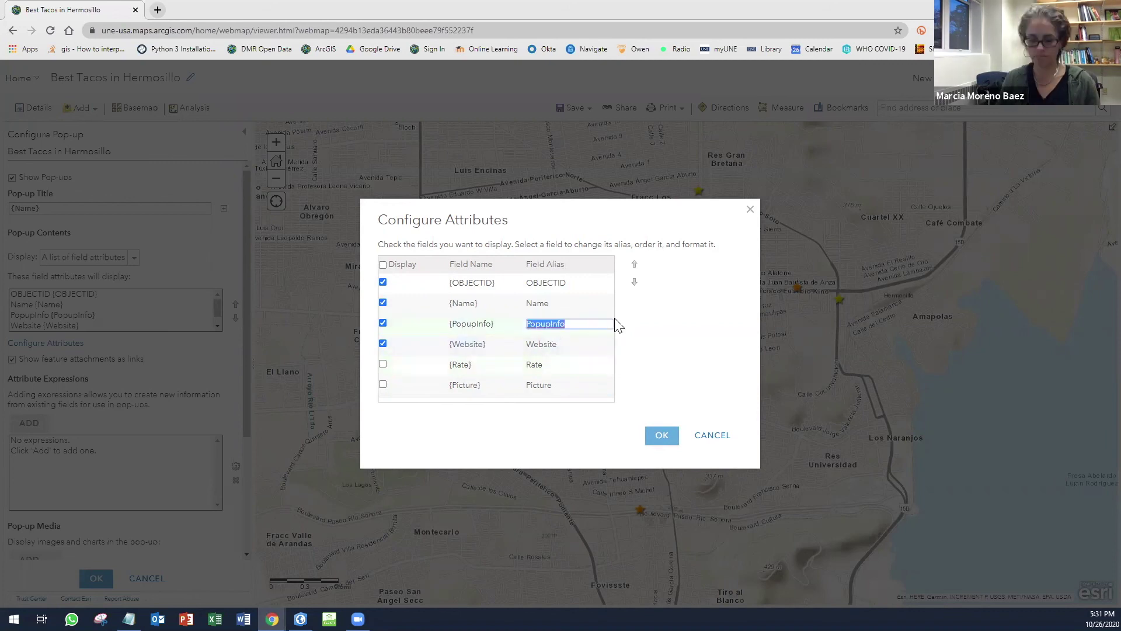
{"action": "key", "text": "BackSpace"}
{"action": "type", "text": "Info"}
{"action": "left_click", "coordinate": [555, 303]}
- Hide Name and OBJECTID, show Picture, save, and test the Taco Mario Chino pop-up
{"action": "left_click", "coordinate": [388, 305]}
{"action": "left_click", "coordinate": [386, 304]}
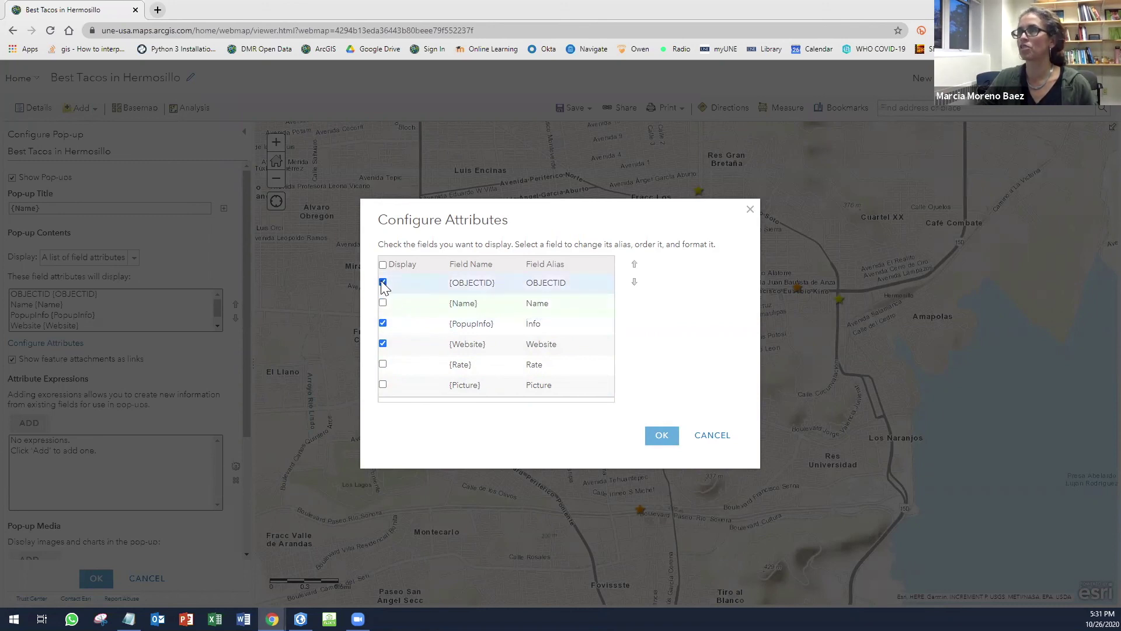
{"action": "left_click", "coordinate": [383, 284]}
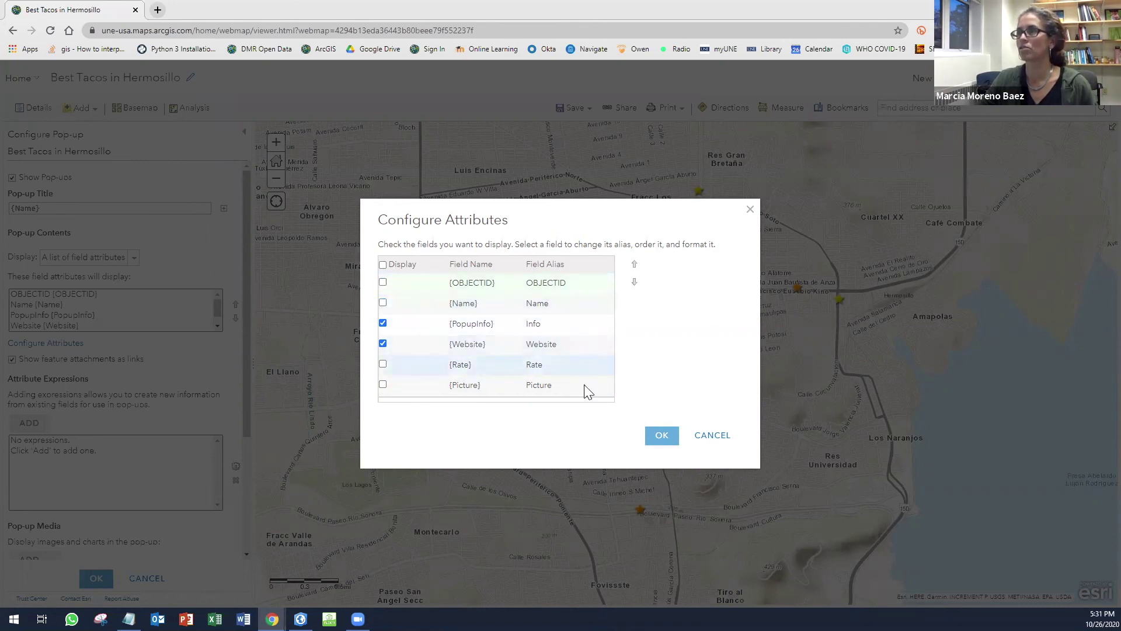
{"action": "left_click", "coordinate": [385, 385]}
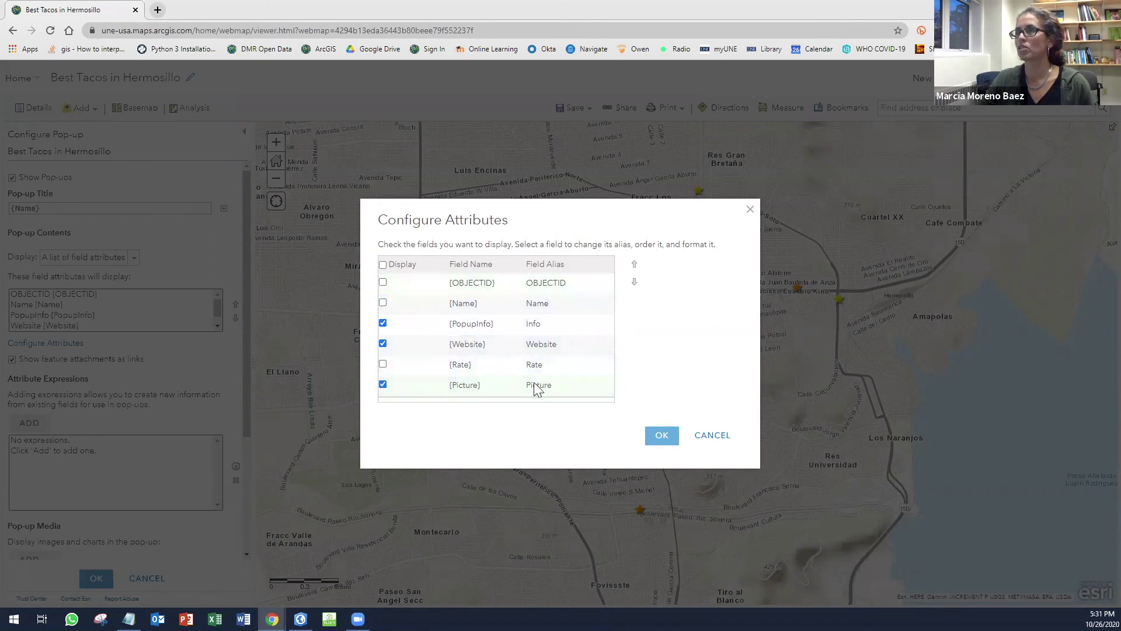
{"action": "left_click", "coordinate": [670, 441]}
{"action": "left_click", "coordinate": [96, 578]}
{"action": "left_click", "coordinate": [743, 283]}
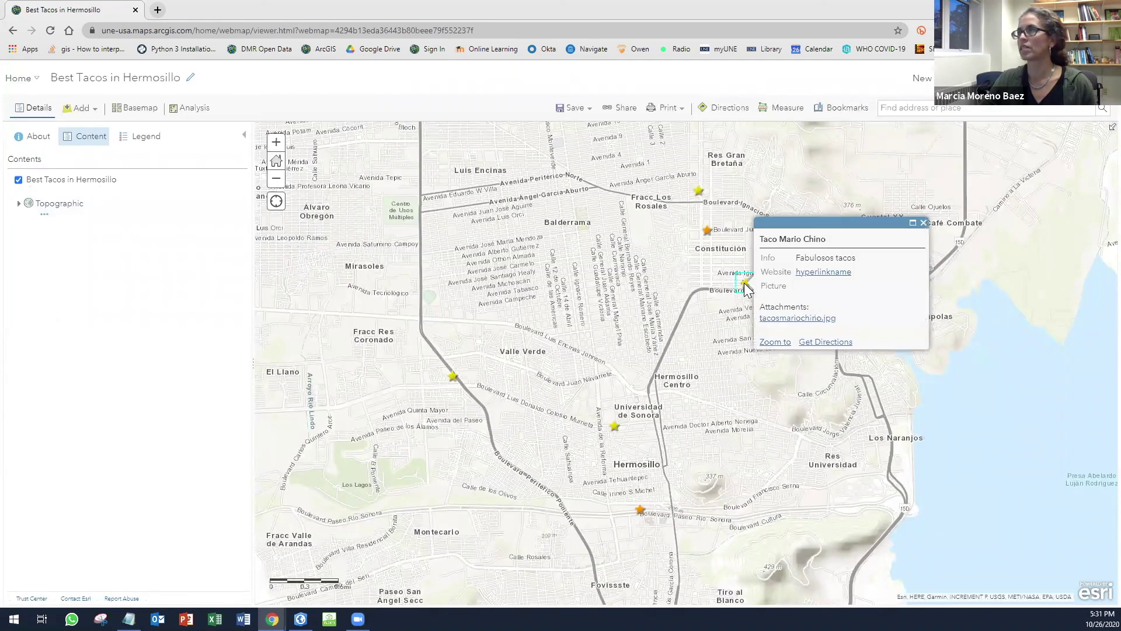
- Open the tacosmariochino.jpg attachment, then return to the map and close the pop-up
{"action": "left_click", "coordinate": [793, 320]}
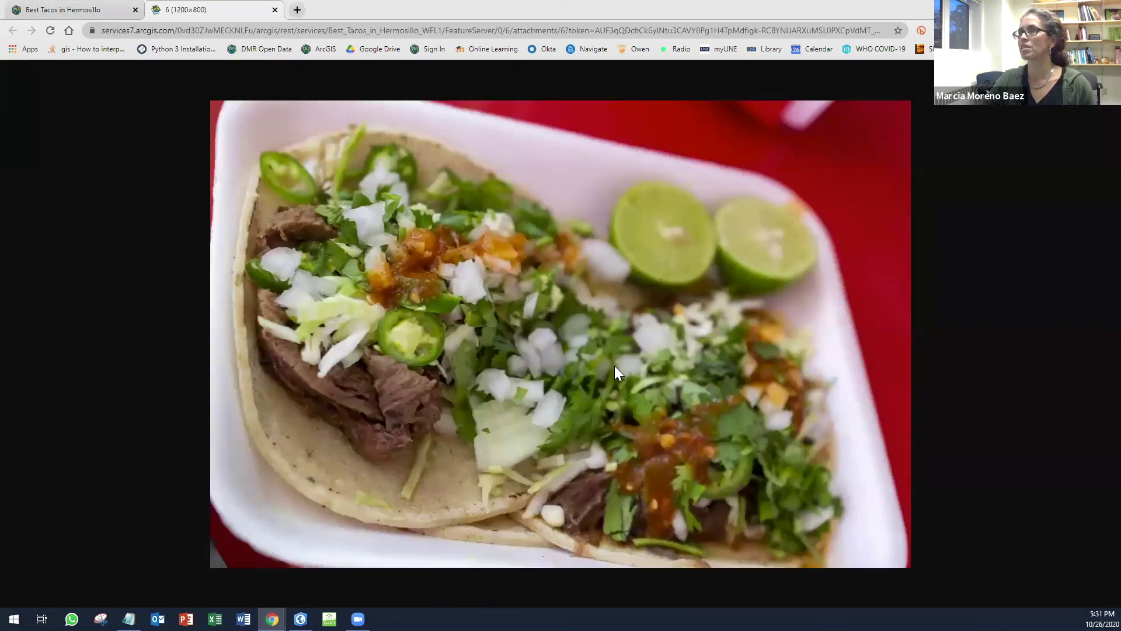
{"action": "left_click", "coordinate": [117, 10]}
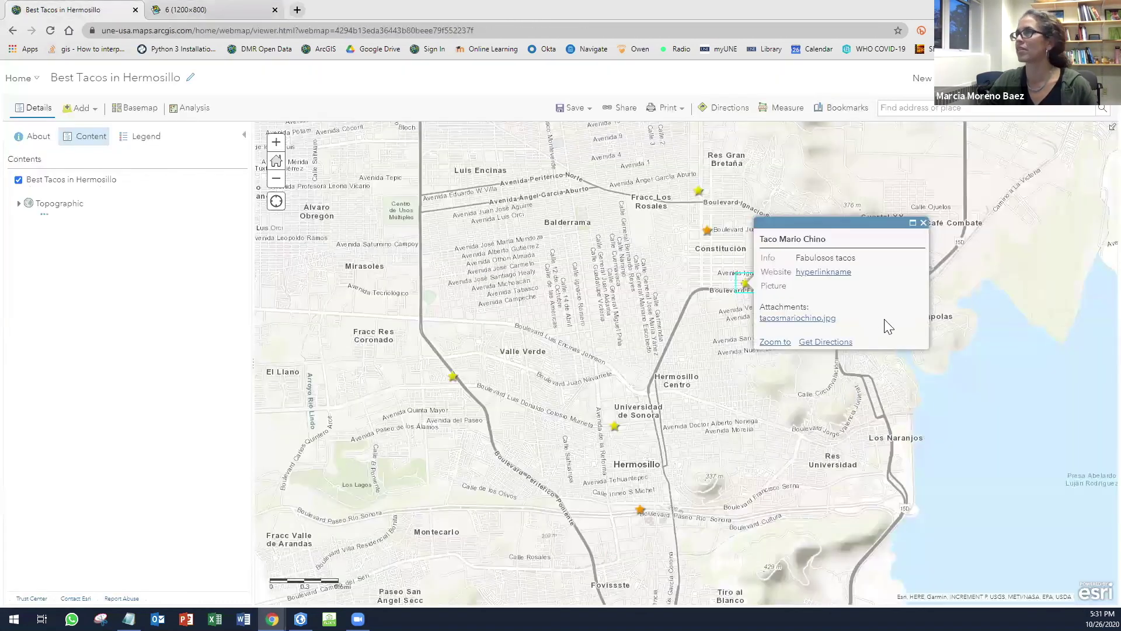
{"action": "left_click", "coordinate": [924, 224]}
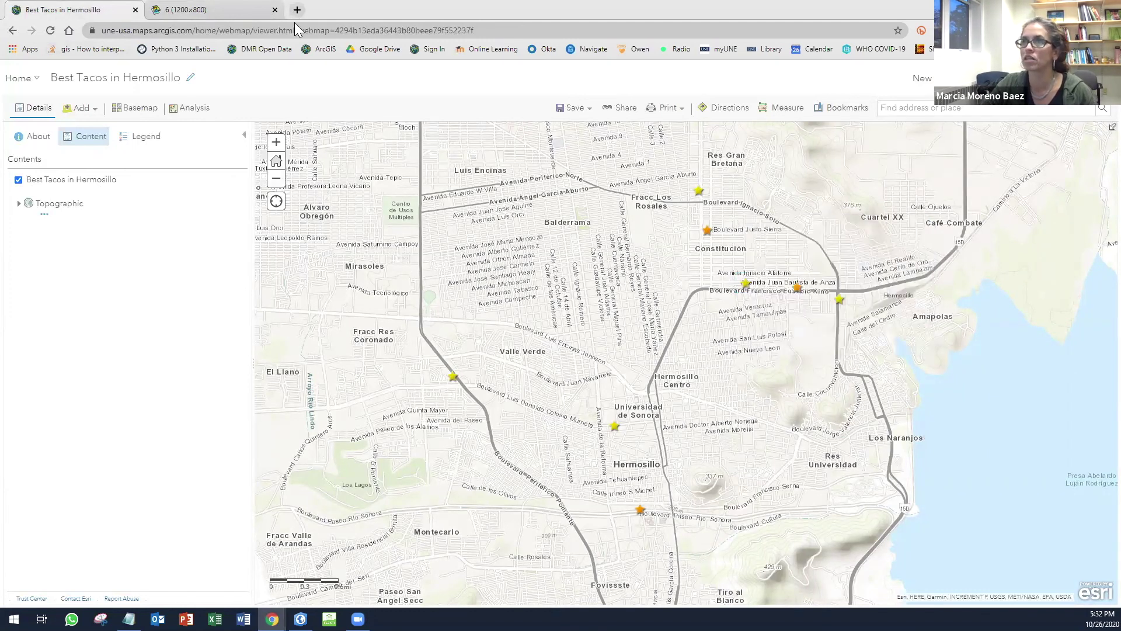
- Save the Best Tacos in Hermosillo web map
{"action": "mouse_move", "coordinate": [70, 179]}
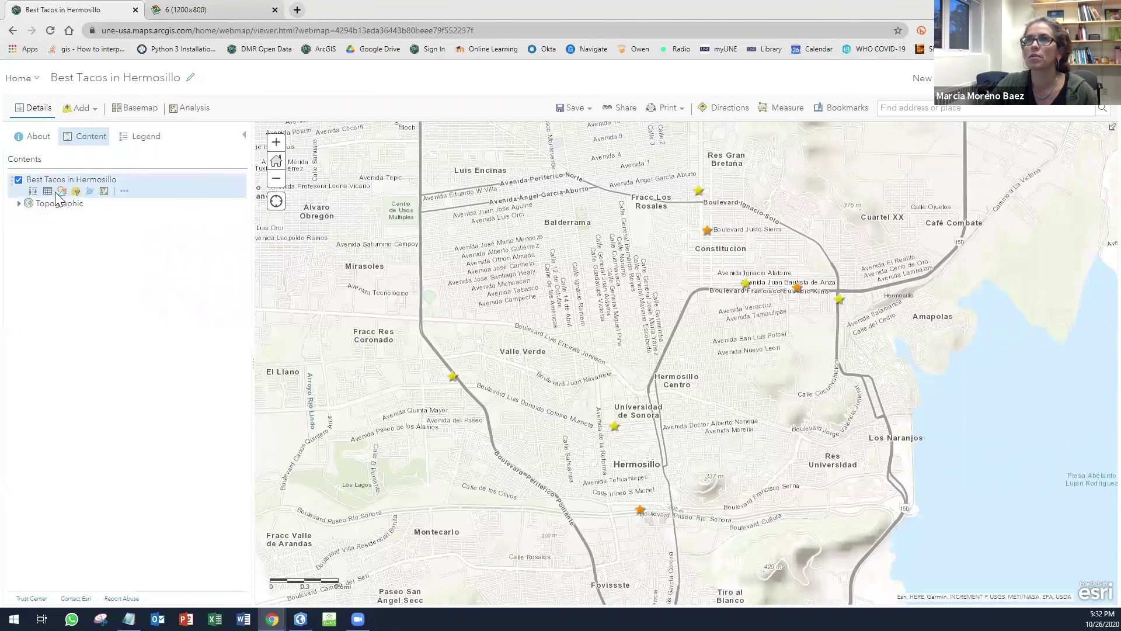
{"action": "left_click", "coordinate": [575, 111]}
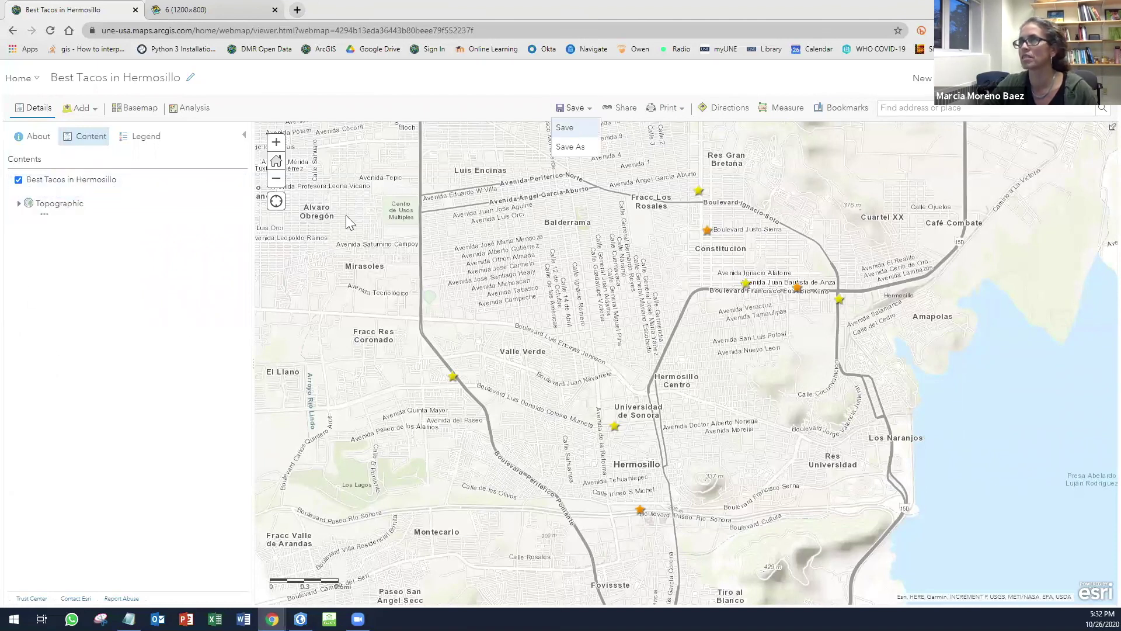
{"action": "left_click", "coordinate": [570, 128]}
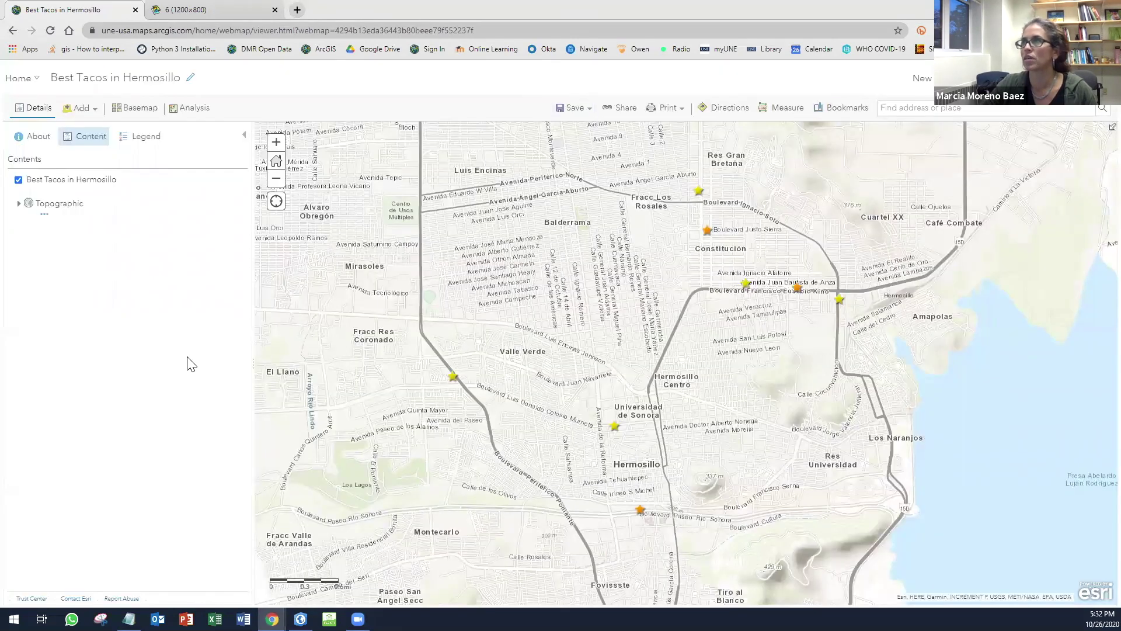
- Switch to Blackboard, reload GIS Resources, and scroll the 'Pop-ups: the essentials' article
{"action": "key", "text": "alt+Tab"}
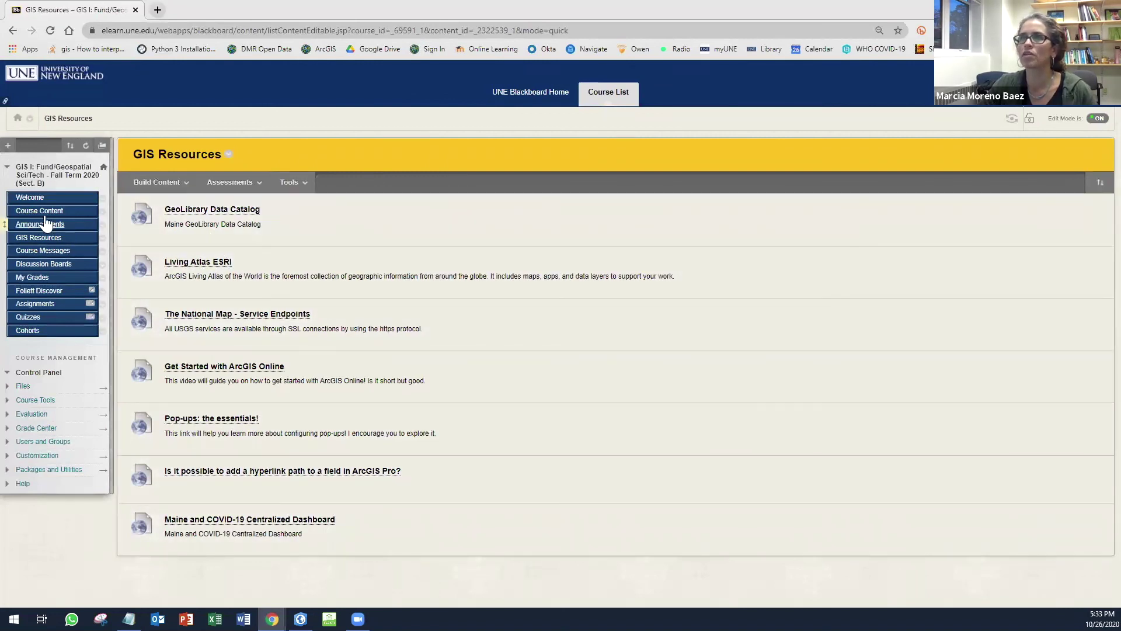
{"action": "left_click", "coordinate": [35, 242]}
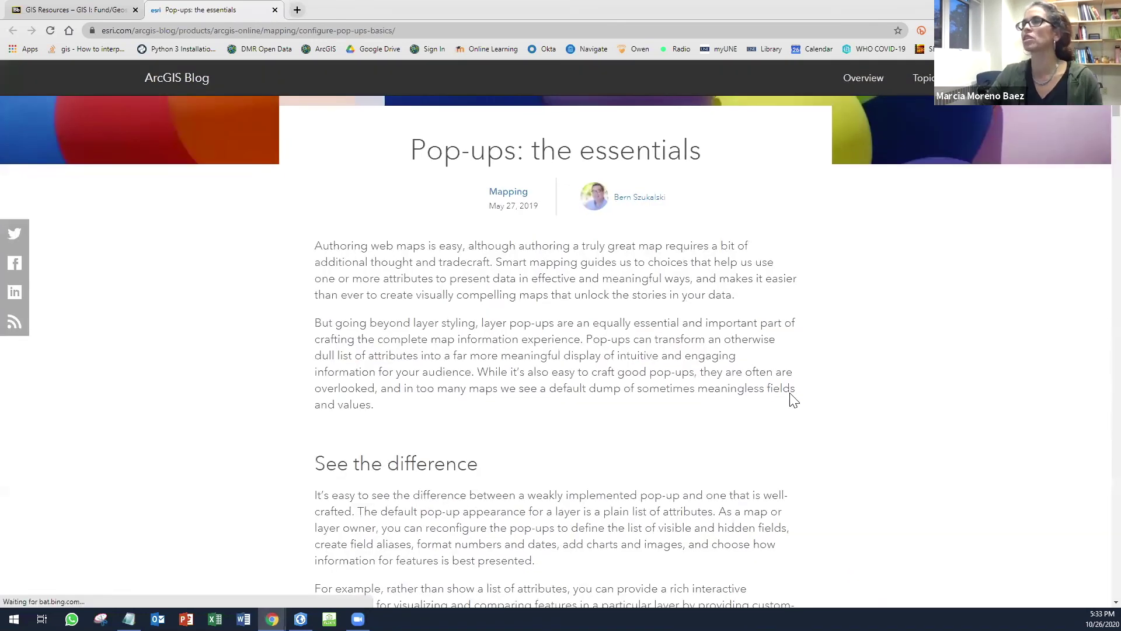
{"action": "scroll", "coordinate": [768, 443], "scroll_direction": "down", "scroll_amount": 12}
{"action": "scroll", "coordinate": [646, 506], "scroll_direction": "up", "scroll_amount": 5}
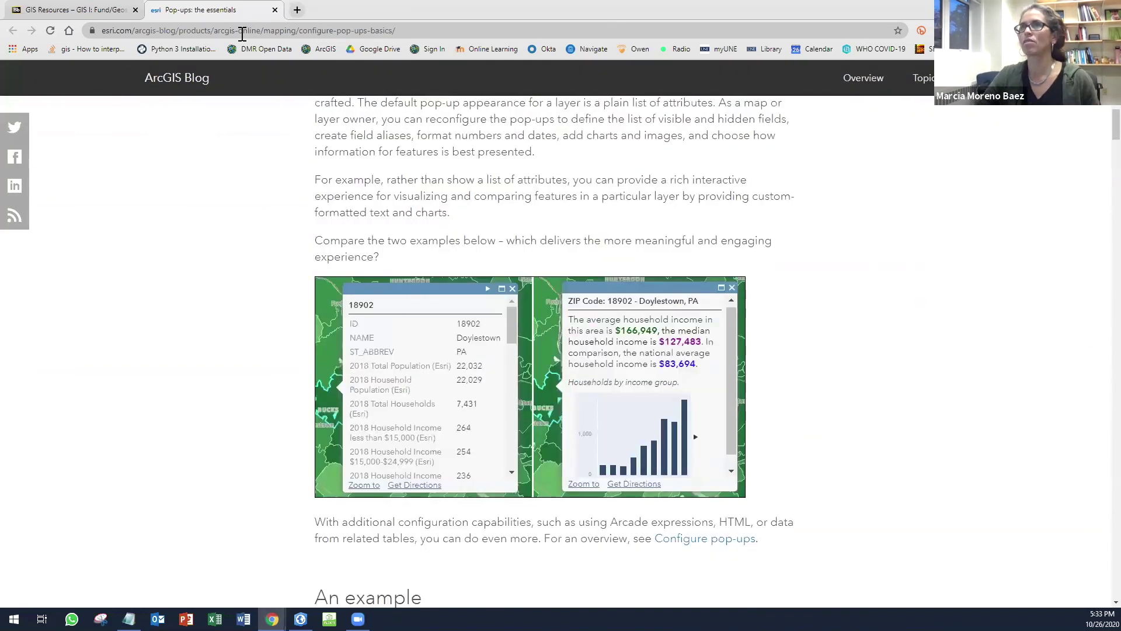